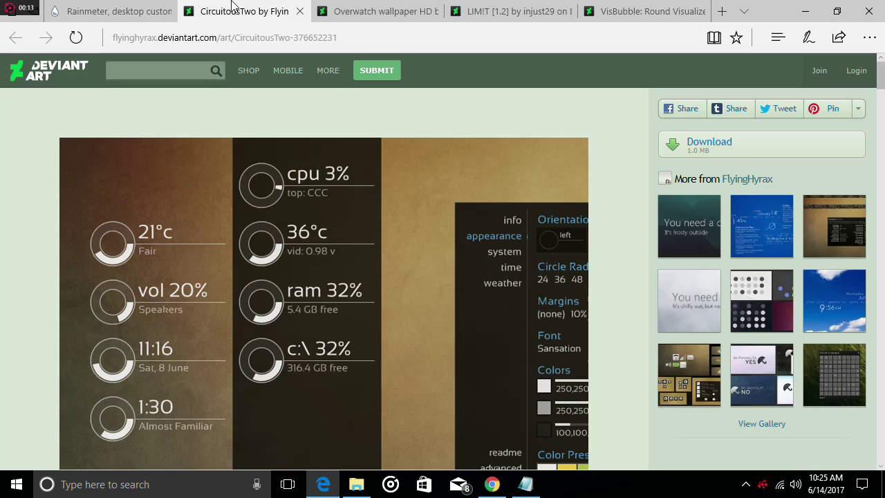
Step: Review the DeviantArt download pages for the Overwatch wallpaper, LIM!T and VisBubble, and put the browser away
{"action": "left_click", "coordinate": [393, 11]}
{"action": "left_click", "coordinate": [504, 7]}
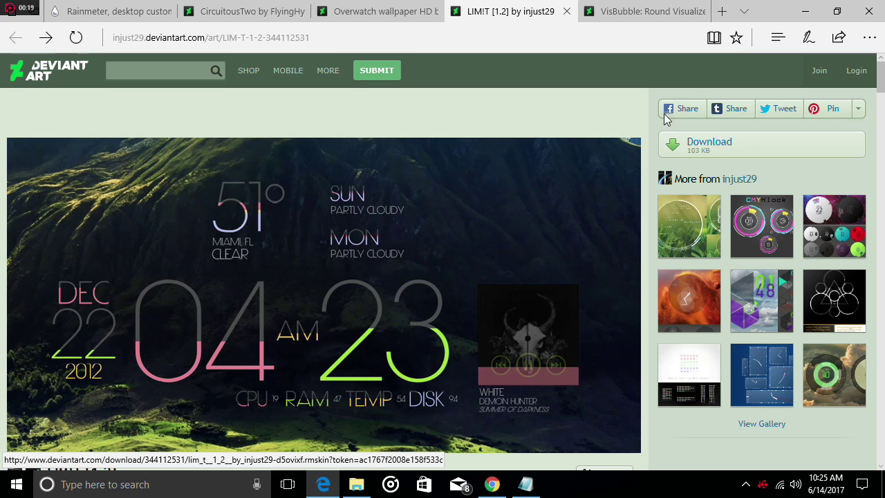
{"action": "left_click", "coordinate": [646, 8]}
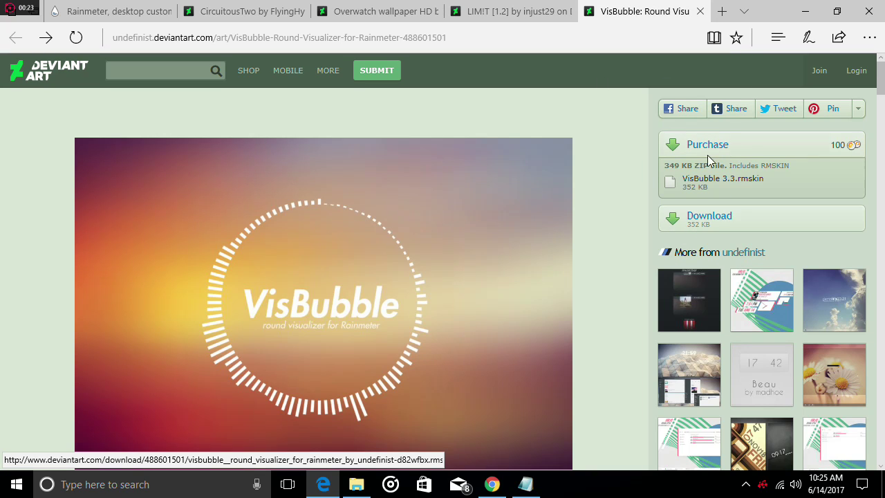
{"action": "left_click", "coordinate": [813, 11]}
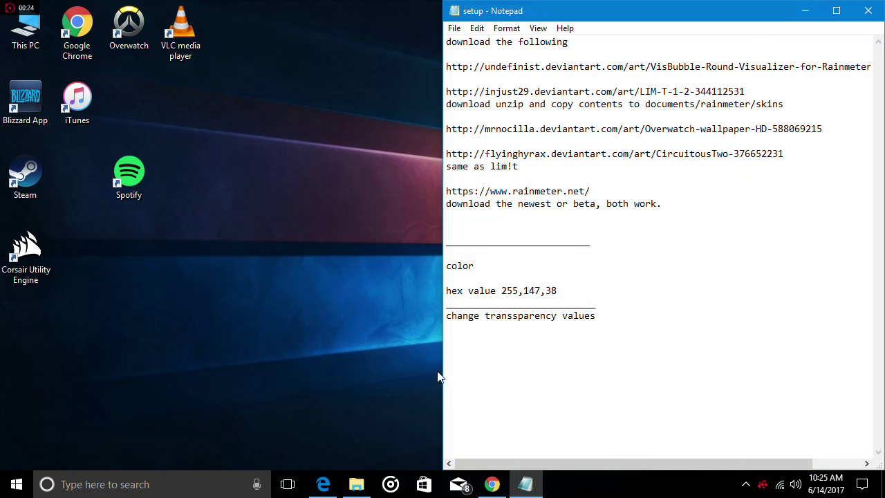
Step: Install Rainmeter from Rainmeter-4.0 in the rain meter downloads folder with the standard installation, and run it on completion
{"action": "left_click", "coordinate": [357, 484]}
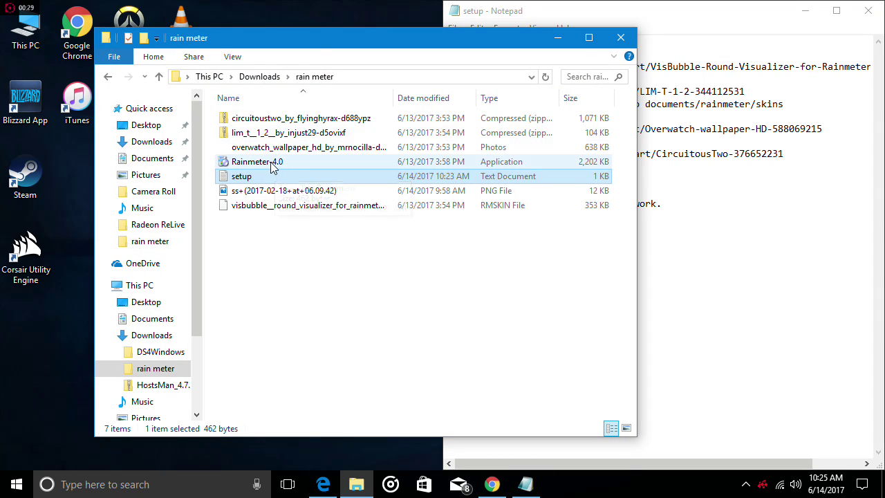
{"action": "double_click", "coordinate": [273, 166]}
{"action": "left_click", "coordinate": [449, 278]}
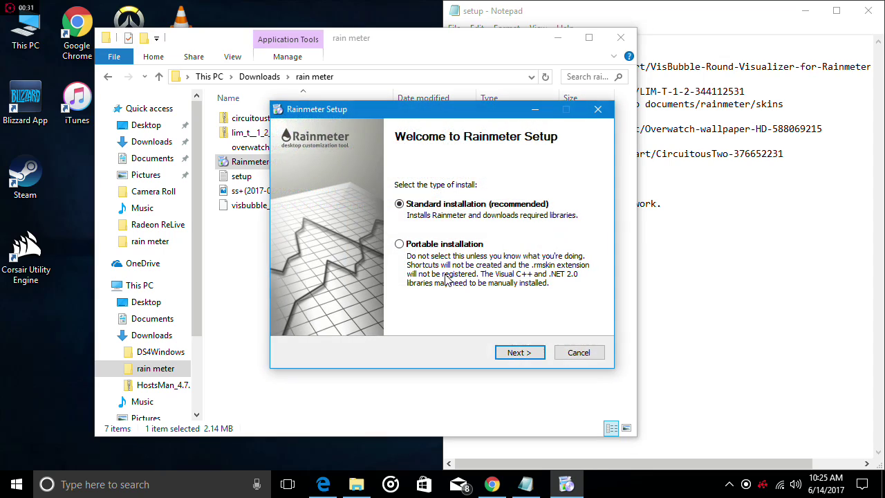
{"action": "left_click", "coordinate": [519, 354]}
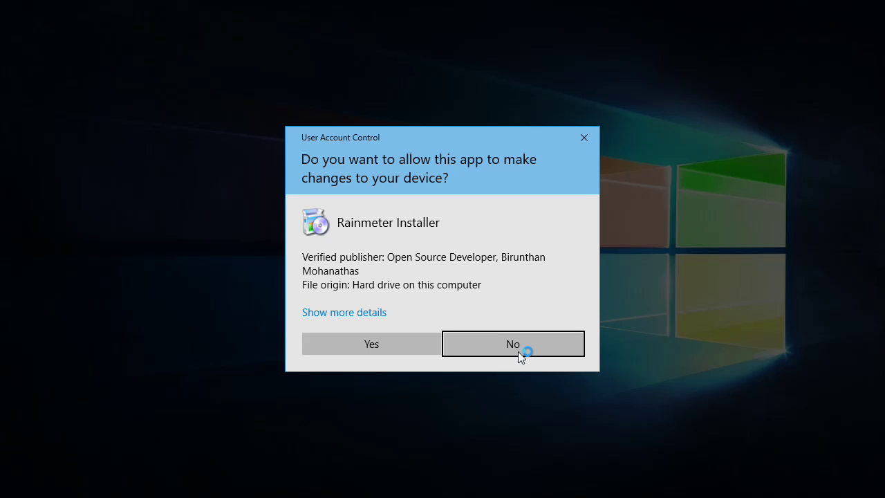
{"action": "left_click", "coordinate": [369, 344]}
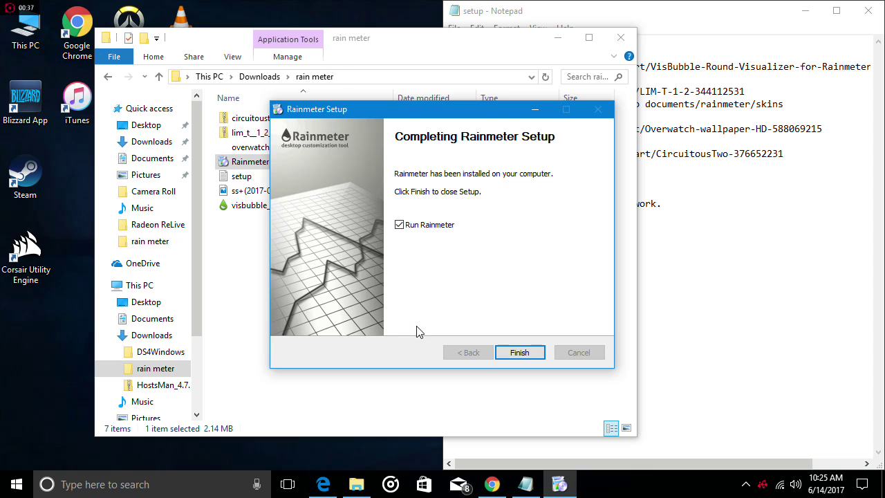
{"action": "left_click", "coordinate": [520, 352]}
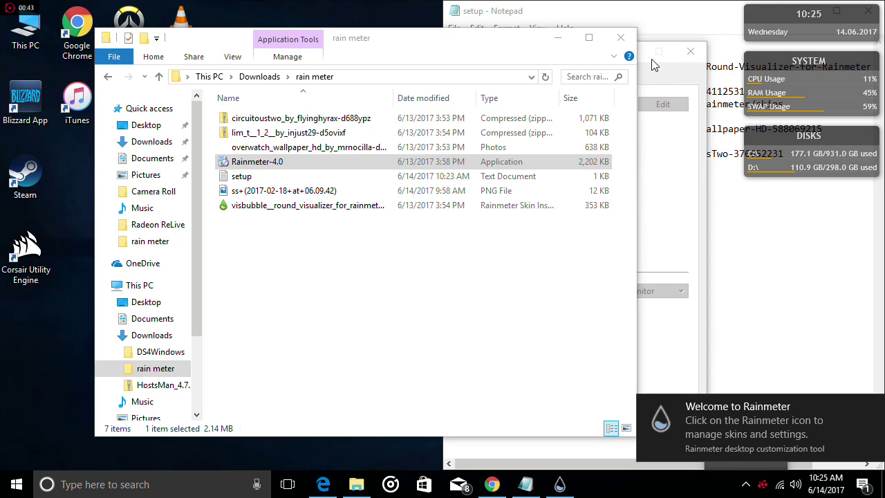
Step: Unload the default illustro disk, system and clock skins from the desktop
{"action": "left_click", "coordinate": [656, 79]}
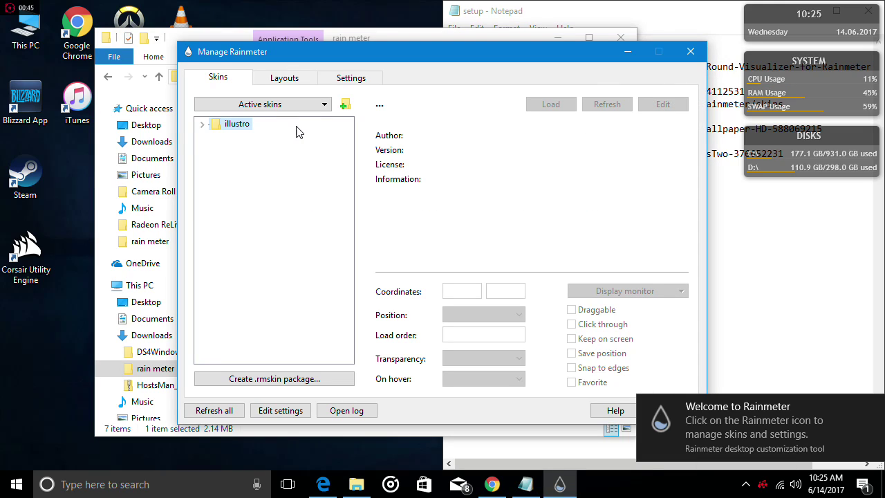
{"action": "right_click", "coordinate": [789, 133]}
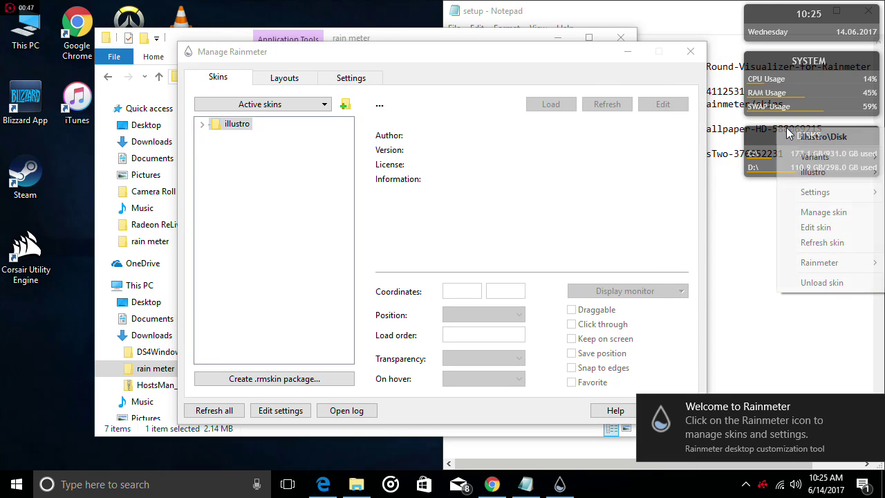
{"action": "left_click", "coordinate": [823, 282]}
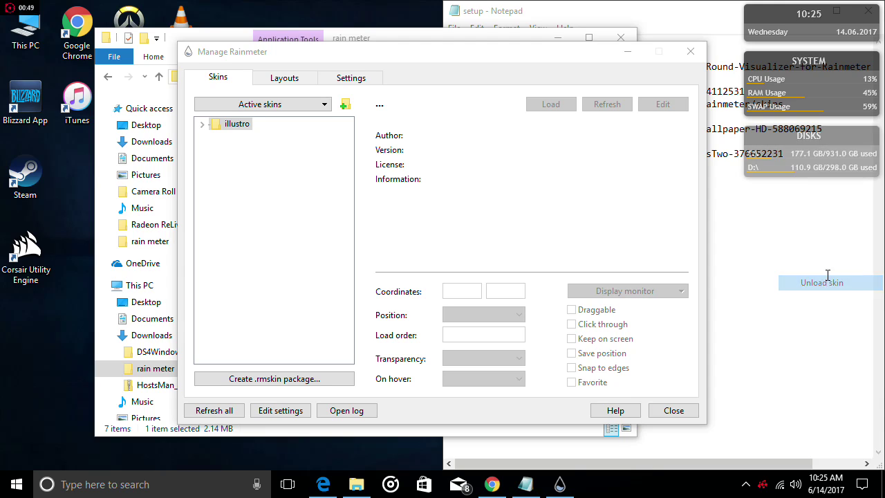
{"action": "right_click", "coordinate": [795, 61]}
{"action": "left_click", "coordinate": [810, 211]}
{"action": "right_click", "coordinate": [786, 32]}
{"action": "left_click", "coordinate": [808, 166]}
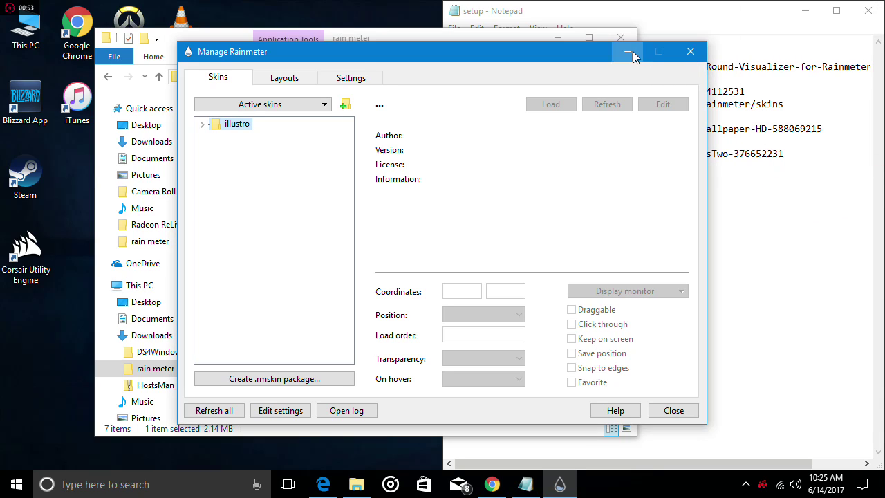
Step: Minimize the Manage Rainmeter and rain meter folder windows, and unload the illustro Welcome skin
{"action": "left_click", "coordinate": [632, 52]}
{"action": "left_click", "coordinate": [556, 39]}
{"action": "right_click", "coordinate": [384, 178]}
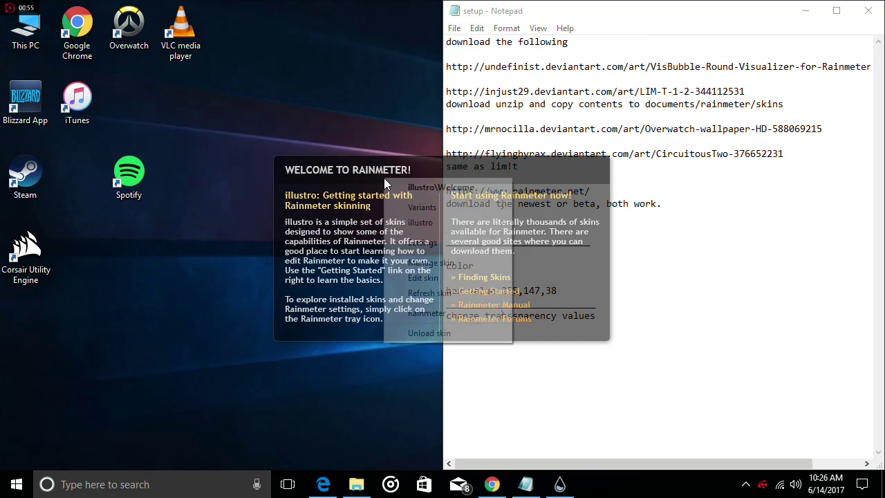
{"action": "left_click", "coordinate": [446, 333]}
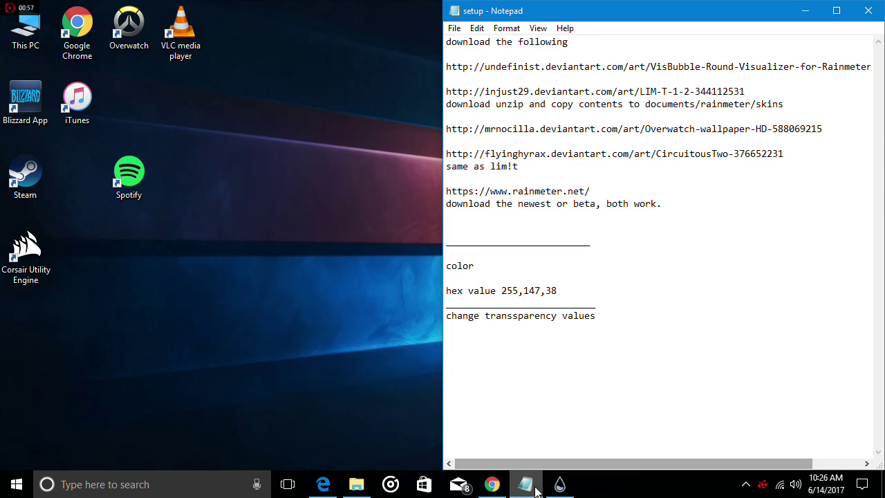
Step: Install the VisBubble 3.3 skin package from the rain meter folder, including the Slider.dll plugin and loading its skins
{"action": "mouse_move", "coordinate": [558, 489]}
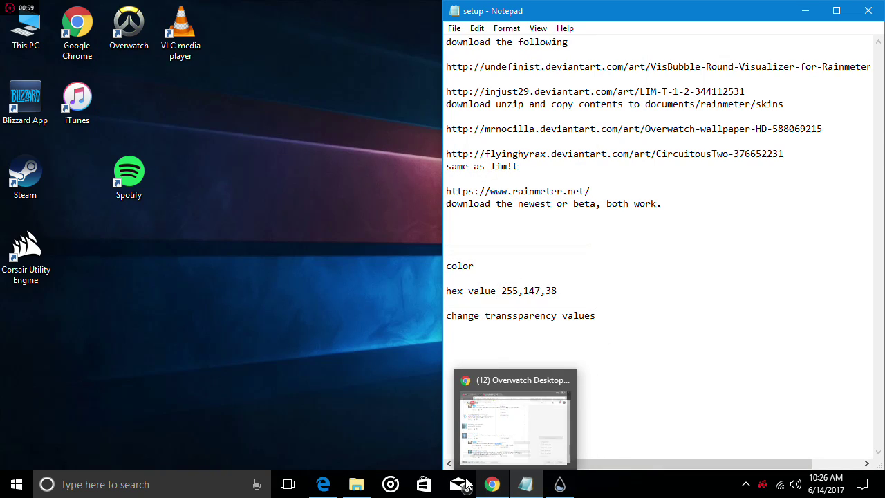
{"action": "left_click", "coordinate": [358, 372]}
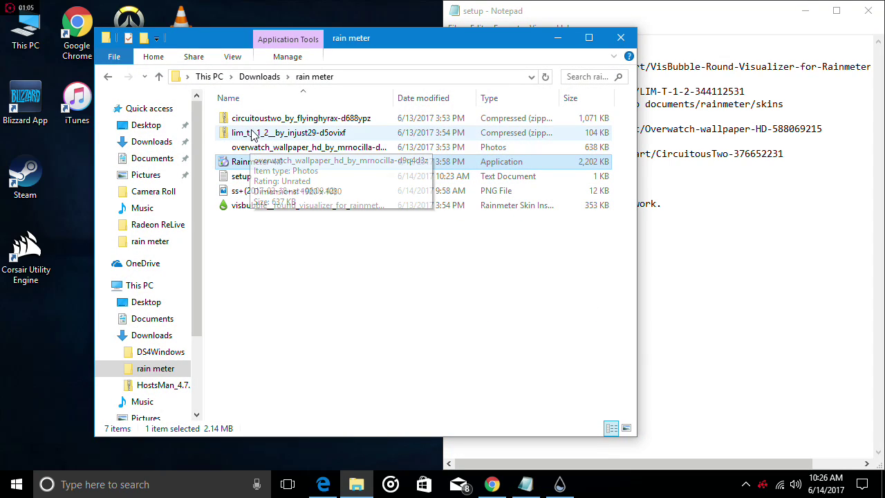
{"action": "double_click", "coordinate": [284, 205]}
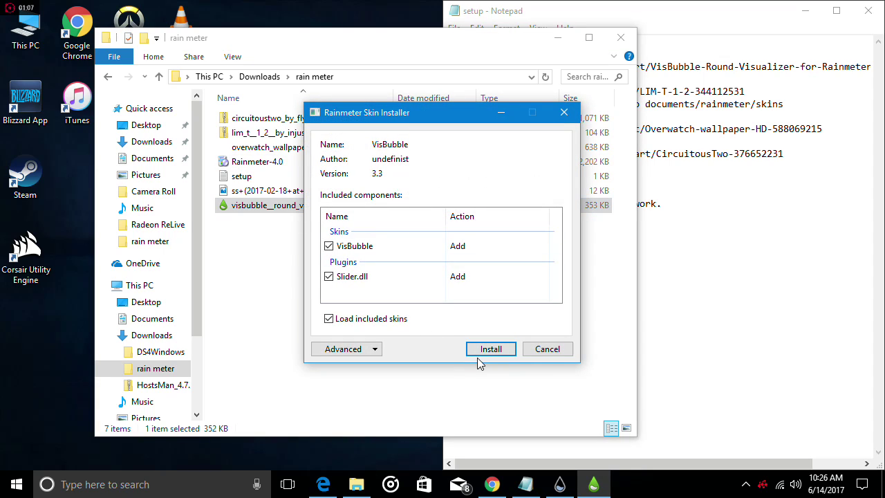
{"action": "left_click", "coordinate": [491, 350]}
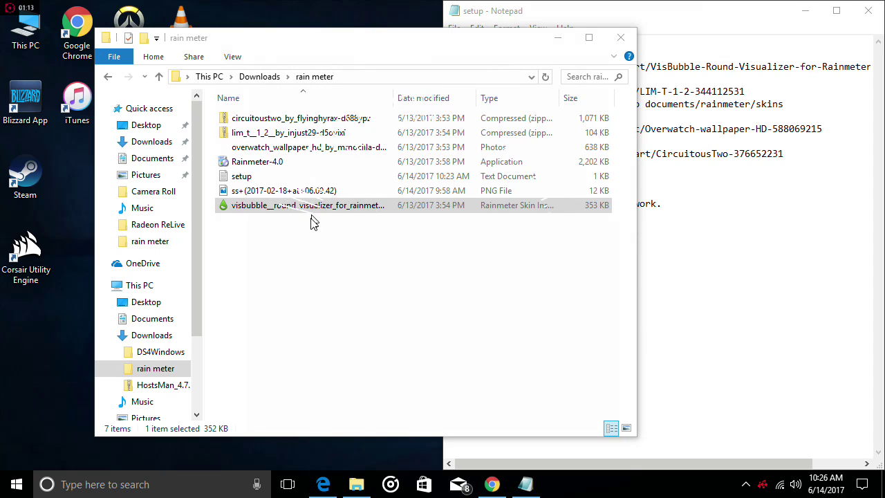
Step: Extract the lim_t__1_2__by_injust29-d5ovixf archive to its default folder inside rain meter
{"action": "left_click", "coordinate": [345, 34]}
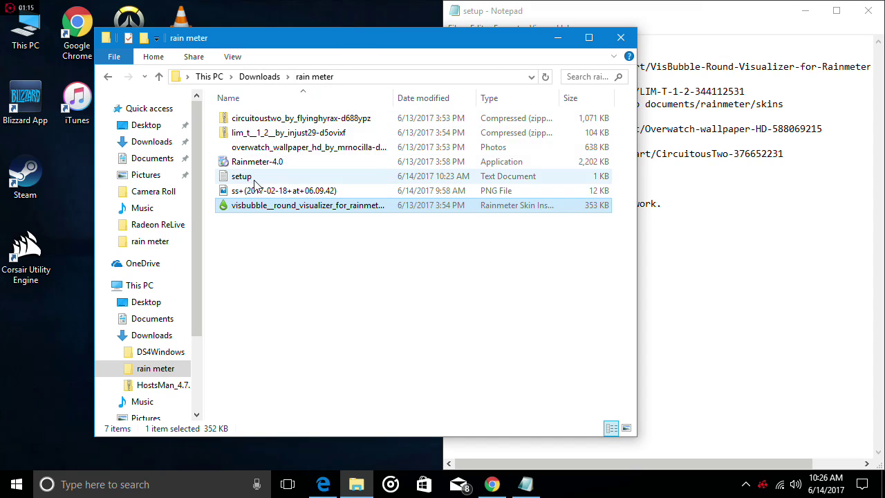
{"action": "right_click", "coordinate": [258, 137]}
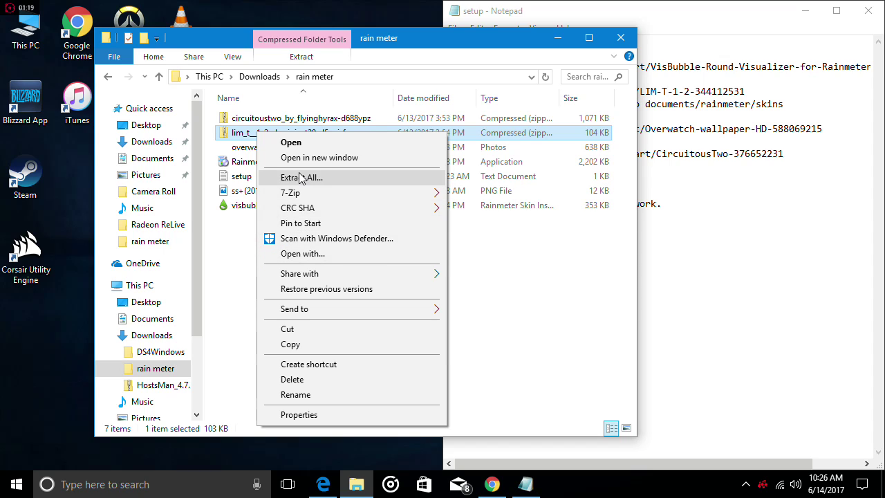
{"action": "left_click", "coordinate": [301, 178]}
{"action": "left_click", "coordinate": [572, 376]}
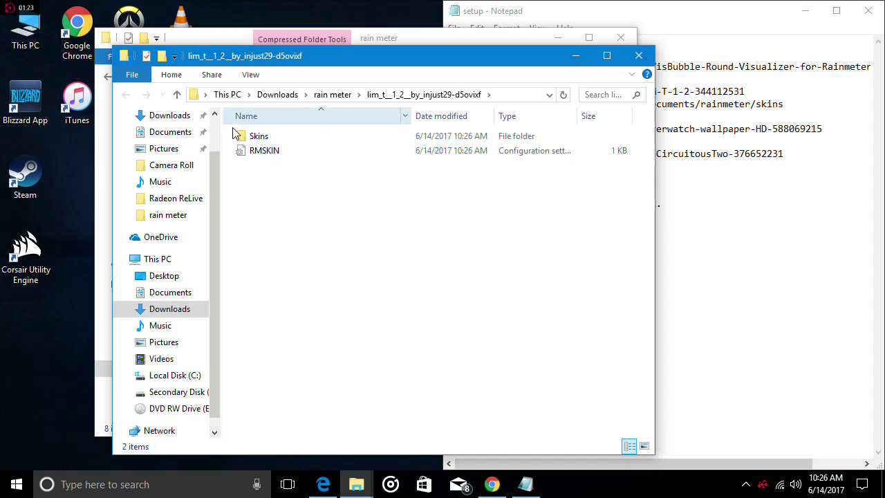
Step: Move the LIM!T folder from the extracted Skins folder into Documents > Rainmeter > Skins
{"action": "double_click", "coordinate": [250, 137]}
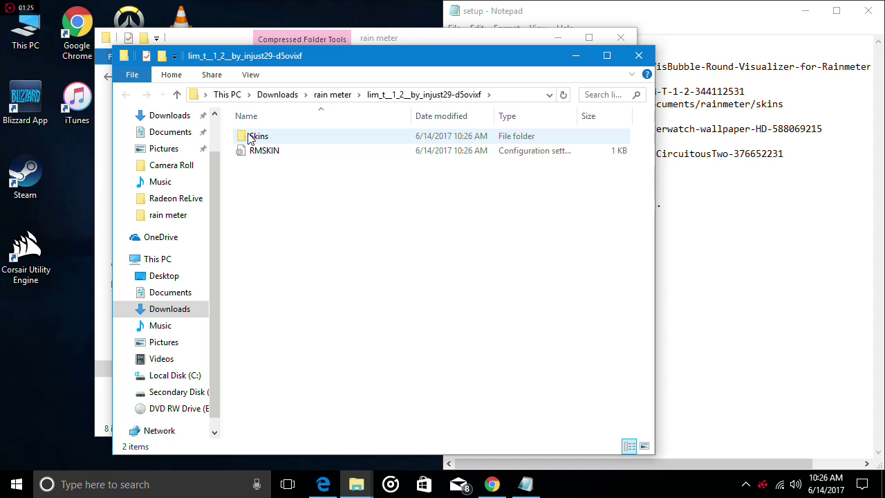
{"action": "left_click", "coordinate": [262, 142]}
{"action": "right_click", "coordinate": [262, 141]}
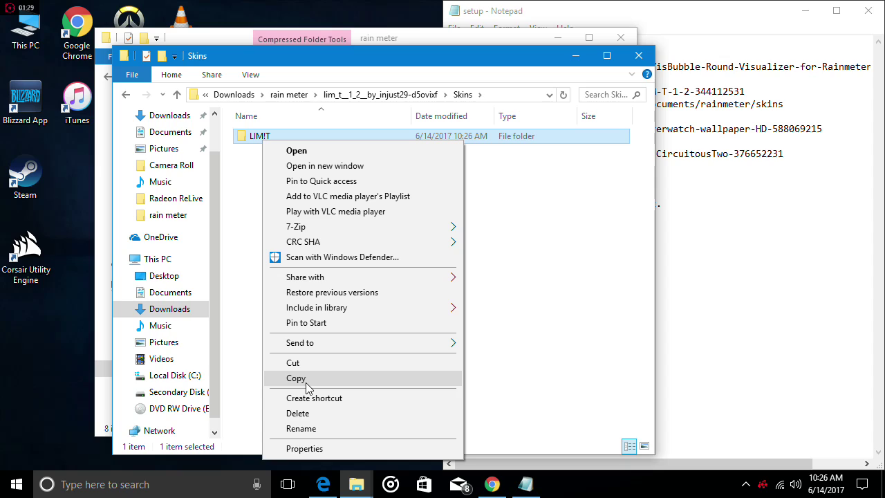
{"action": "left_click", "coordinate": [304, 364]}
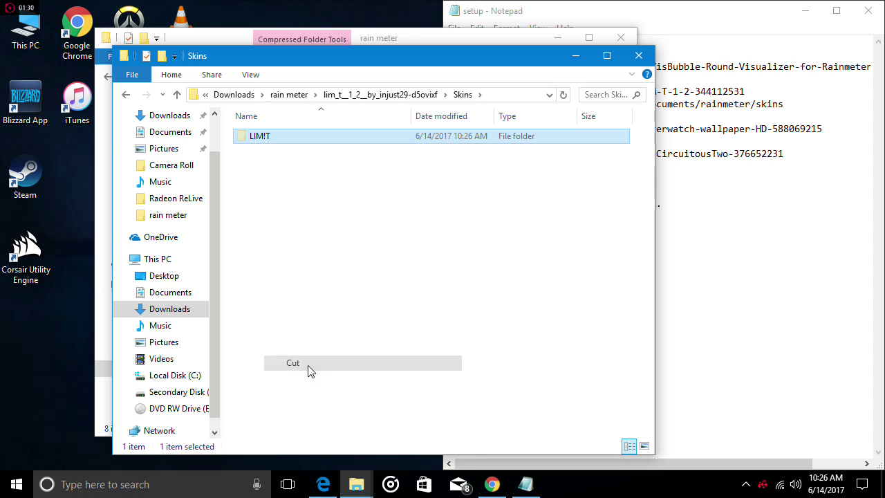
{"action": "left_click", "coordinate": [158, 293]}
{"action": "double_click", "coordinate": [287, 229]}
{"action": "double_click", "coordinate": [259, 138]}
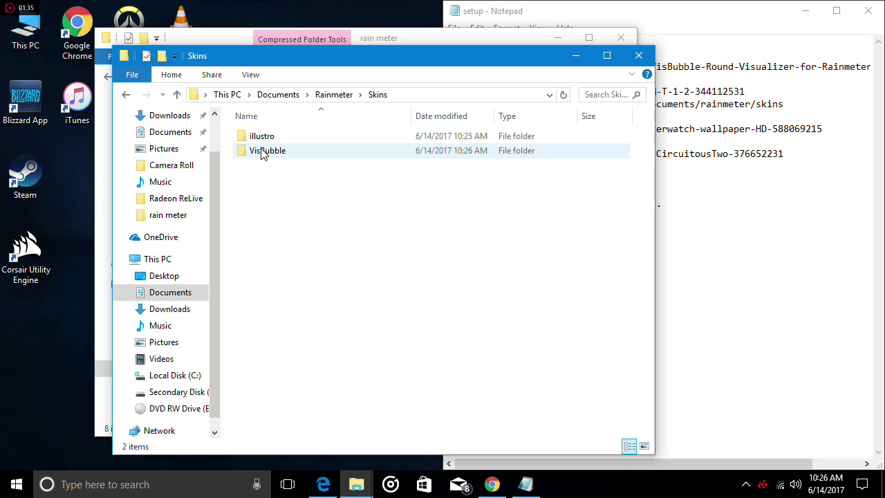
{"action": "right_click", "coordinate": [253, 184]}
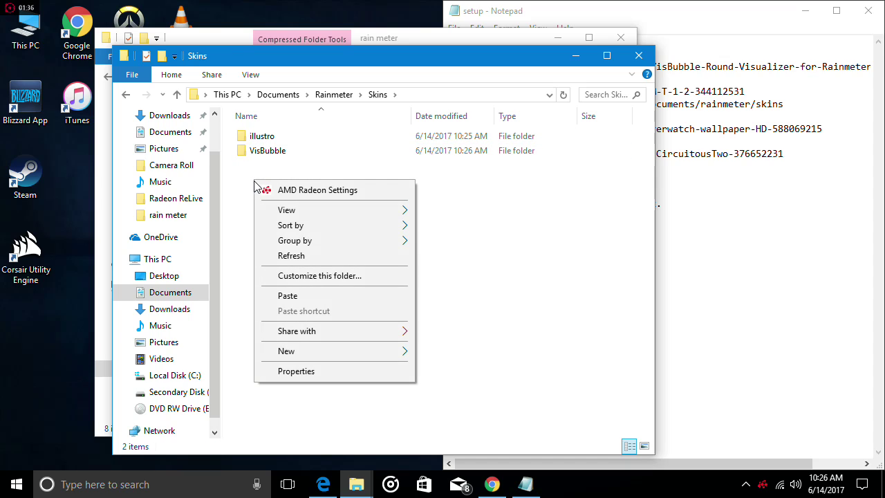
{"action": "left_click", "coordinate": [280, 294]}
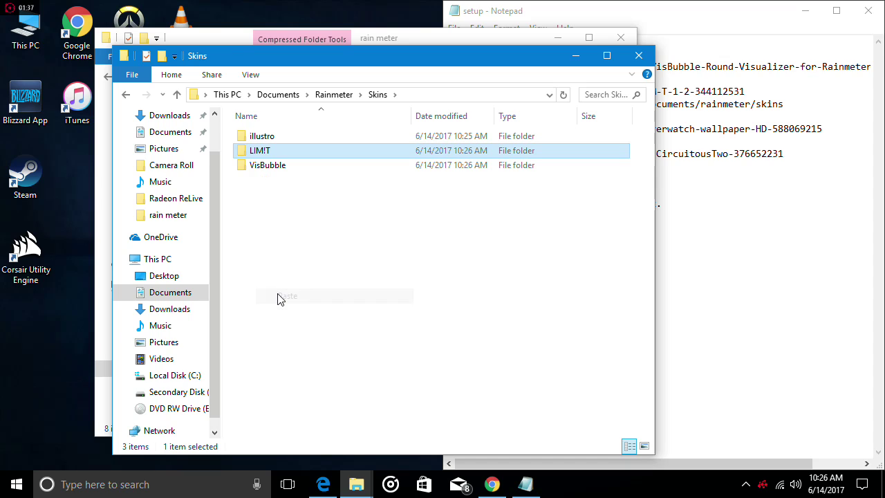
Step: Extract the circuitoustwo_by_flyinghyrax-d688ypz archive to its default folder inside rain meter
{"action": "left_click", "coordinate": [573, 57]}
{"action": "right_click", "coordinate": [305, 118]}
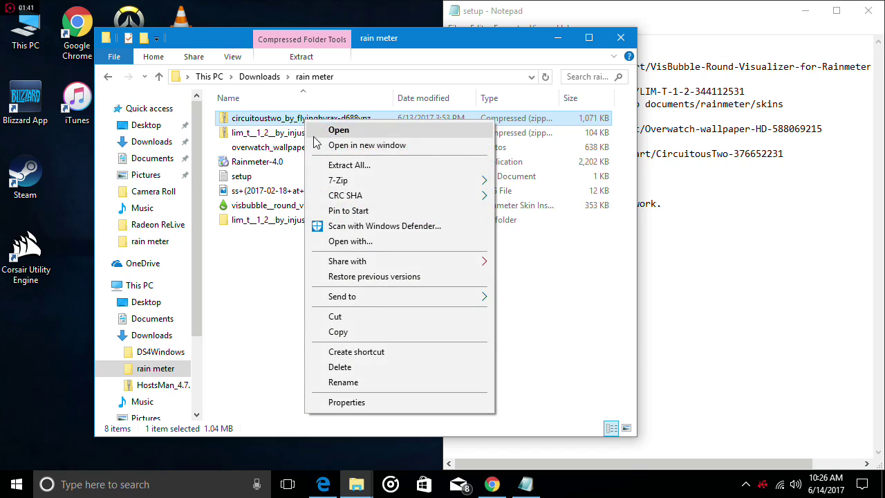
{"action": "left_click", "coordinate": [349, 165]}
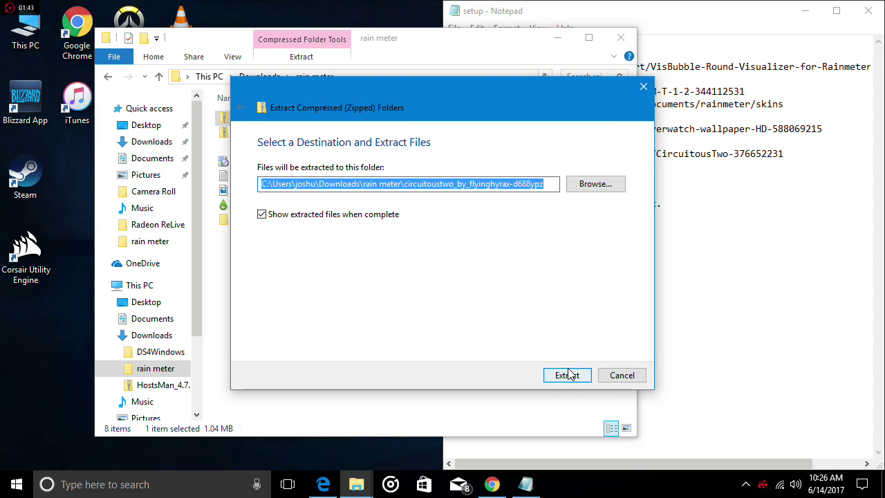
{"action": "left_click", "coordinate": [568, 375]}
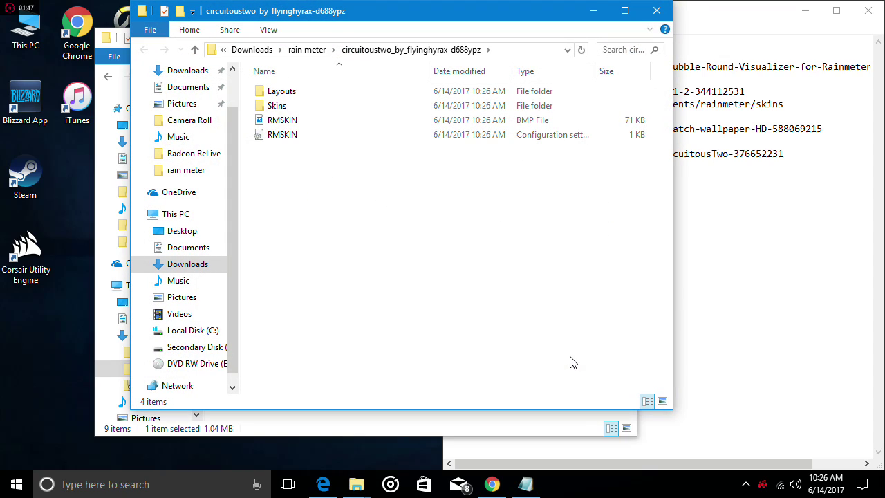
Step: Move the CircuitousTwo folder from the extracted Skins folder into Documents > Rainmeter > Skins
{"action": "double_click", "coordinate": [294, 92]}
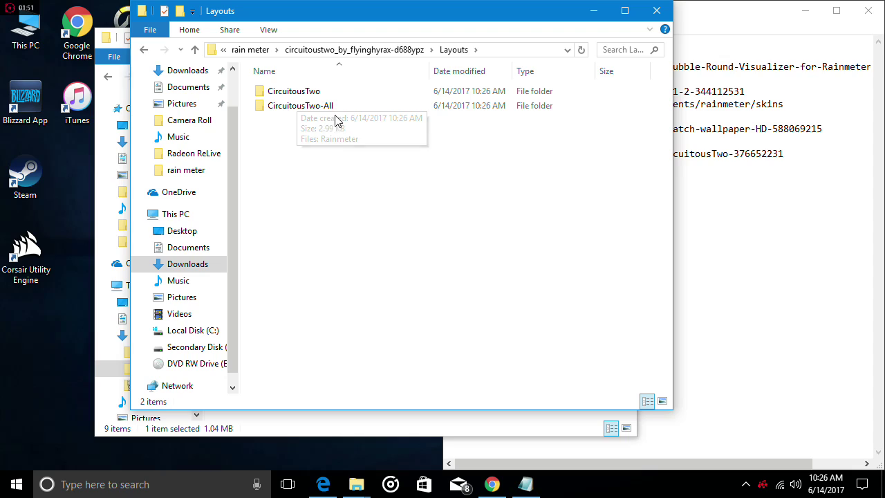
{"action": "key", "text": "BackSpace"}
{"action": "double_click", "coordinate": [292, 106]}
{"action": "right_click", "coordinate": [288, 90]}
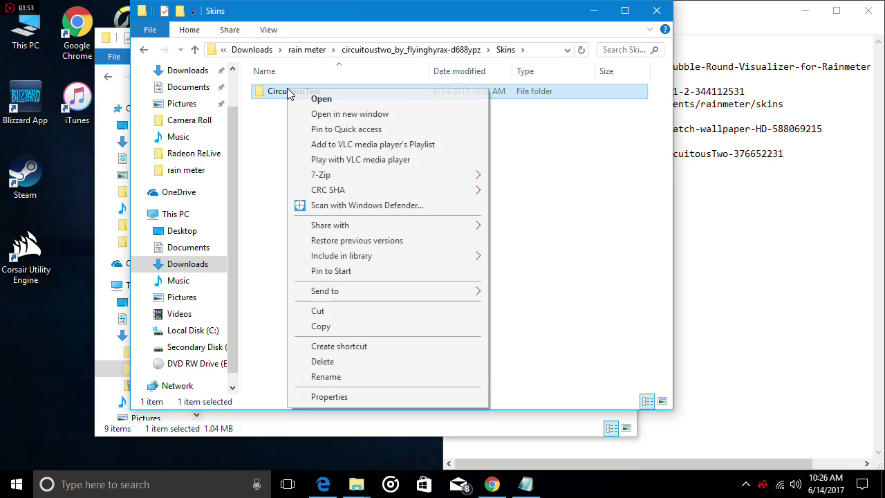
{"action": "left_click", "coordinate": [325, 315]}
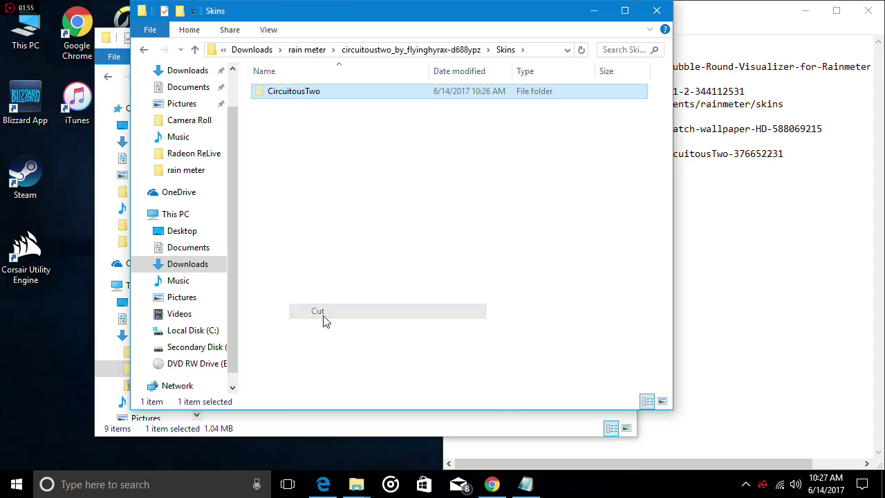
{"action": "left_click_drag", "start_coordinate": [294, 20], "coordinate": [309, 208]}
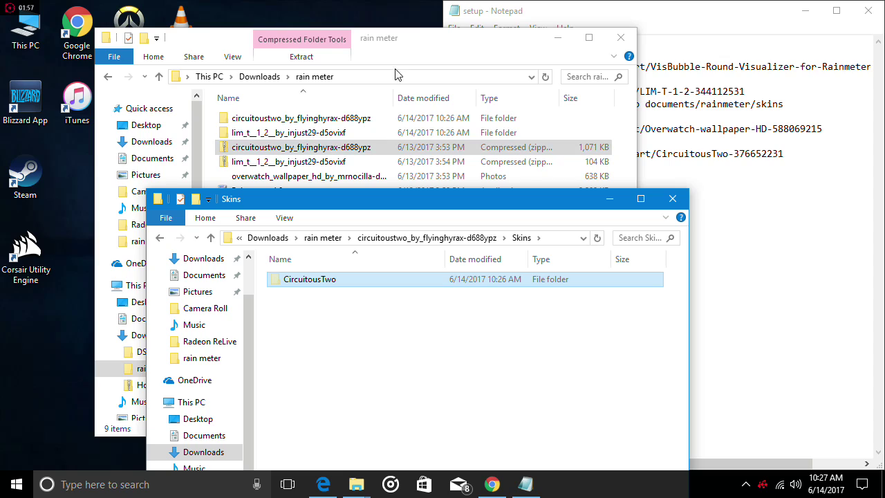
{"action": "left_click", "coordinate": [442, 58]}
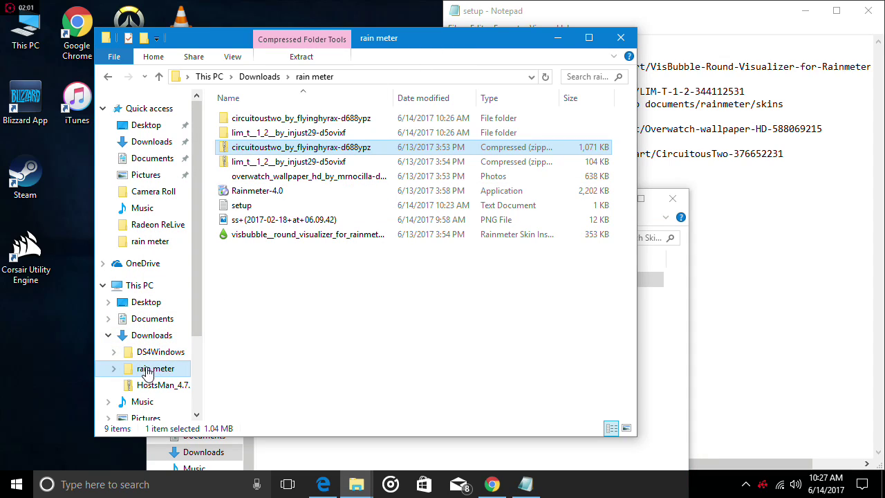
{"action": "left_click", "coordinate": [142, 319]}
{"action": "right_click", "coordinate": [266, 206]}
{"action": "key", "text": "Escape"}
{"action": "double_click", "coordinate": [254, 206]}
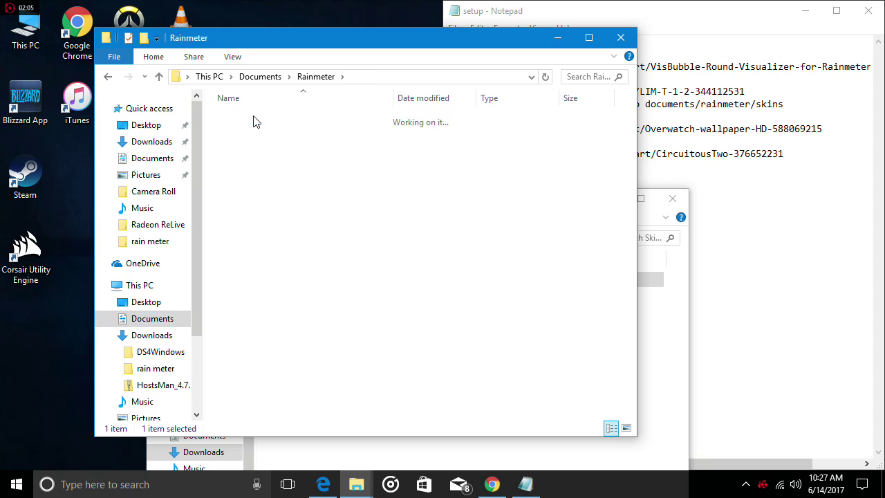
{"action": "double_click", "coordinate": [253, 122]}
{"action": "right_click", "coordinate": [294, 220]}
{"action": "left_click", "coordinate": [328, 331]}
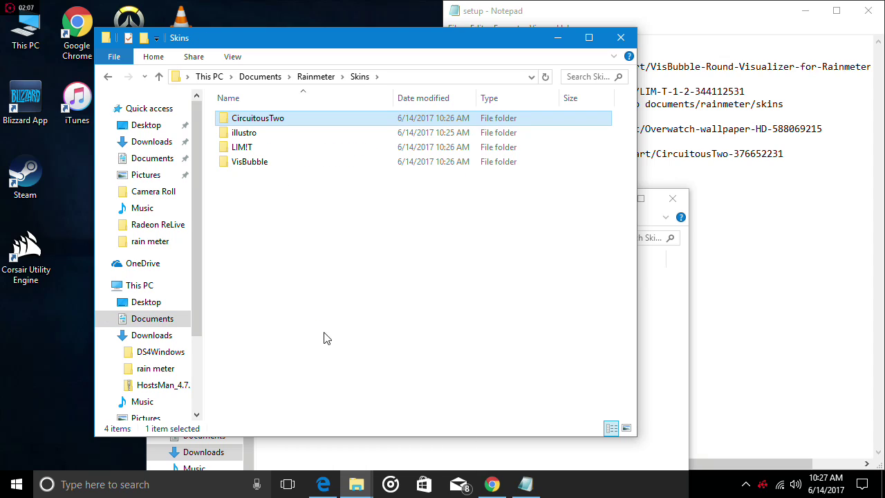
Step: Refresh all skins in the Rainmeter manager and expand the Processor folder of CircuitousTwo
{"action": "left_click", "coordinate": [558, 38]}
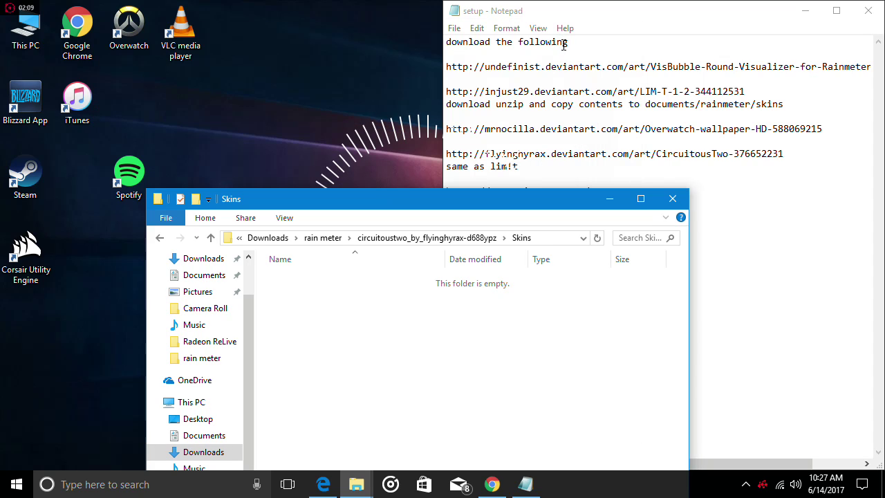
{"action": "left_click", "coordinate": [610, 199]}
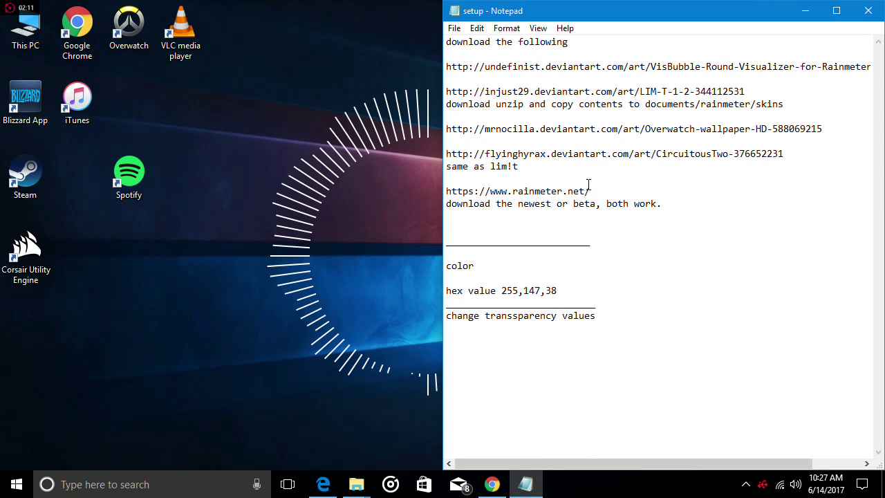
{"action": "left_click", "coordinate": [745, 484]}
{"action": "right_click", "coordinate": [772, 457]}
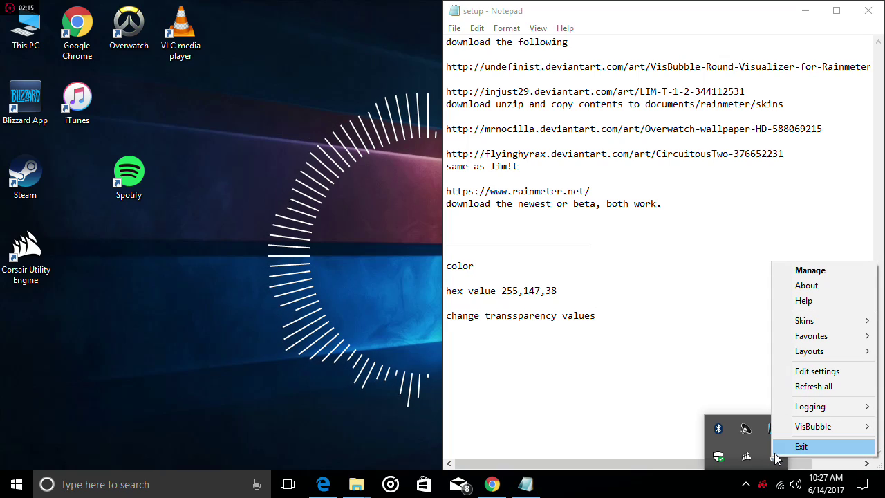
{"action": "left_click", "coordinate": [775, 461]}
{"action": "left_click", "coordinate": [775, 462]}
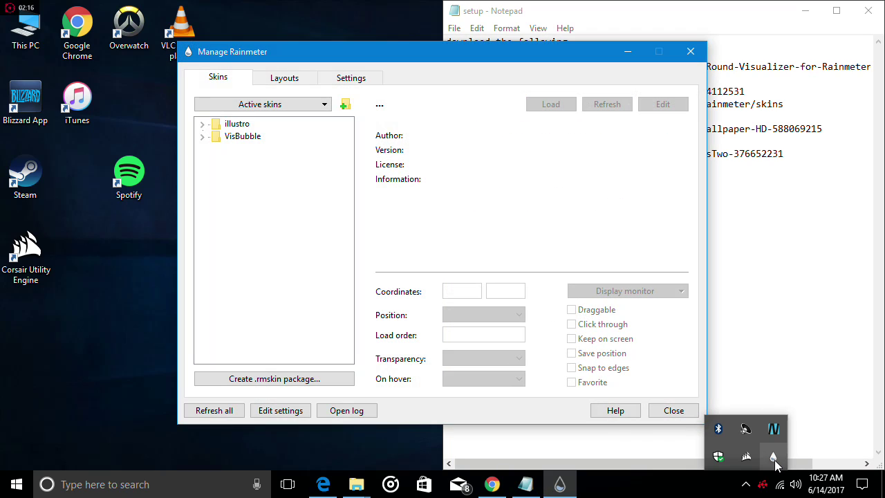
{"action": "left_click", "coordinate": [215, 412]}
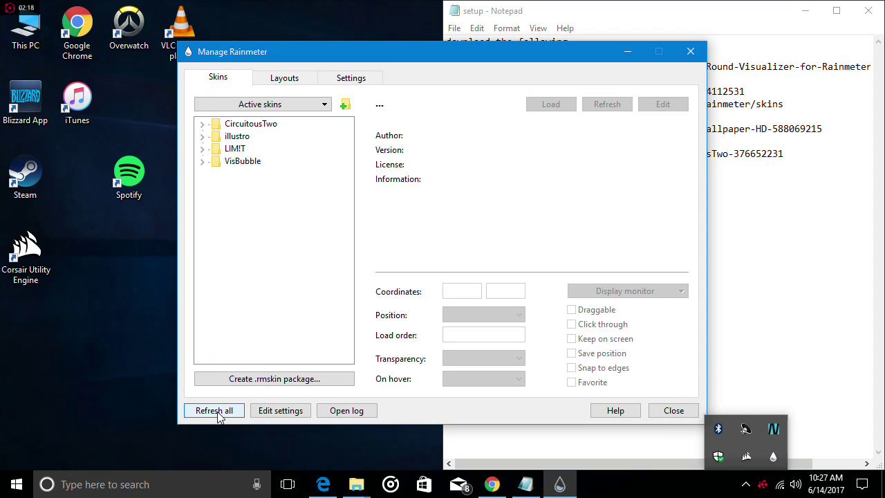
{"action": "left_click", "coordinate": [202, 126]}
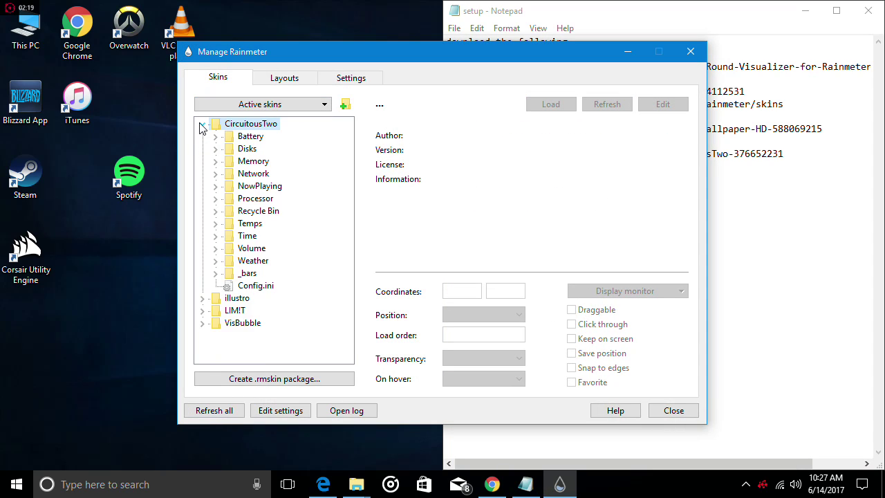
{"action": "left_click", "coordinate": [216, 199]}
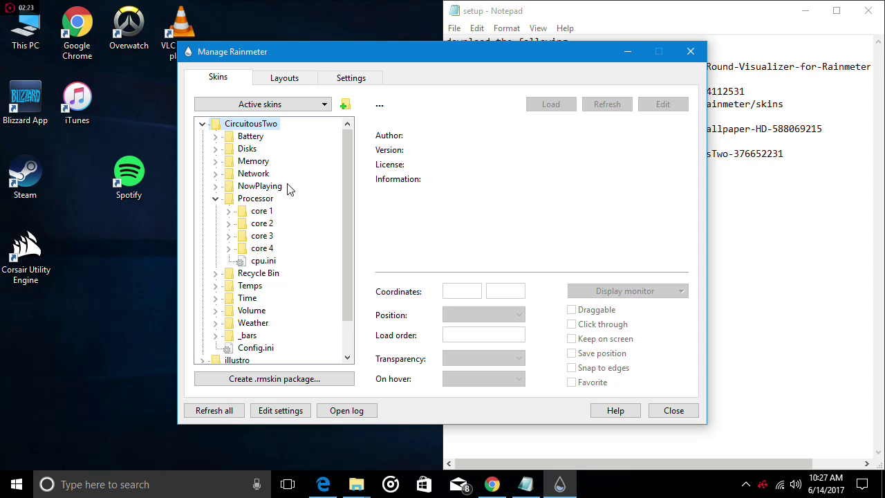
Step: Set the overwatch_wallpaper_hd image from Downloads > rain meter as the desktop background
{"action": "left_click", "coordinate": [805, 11]}
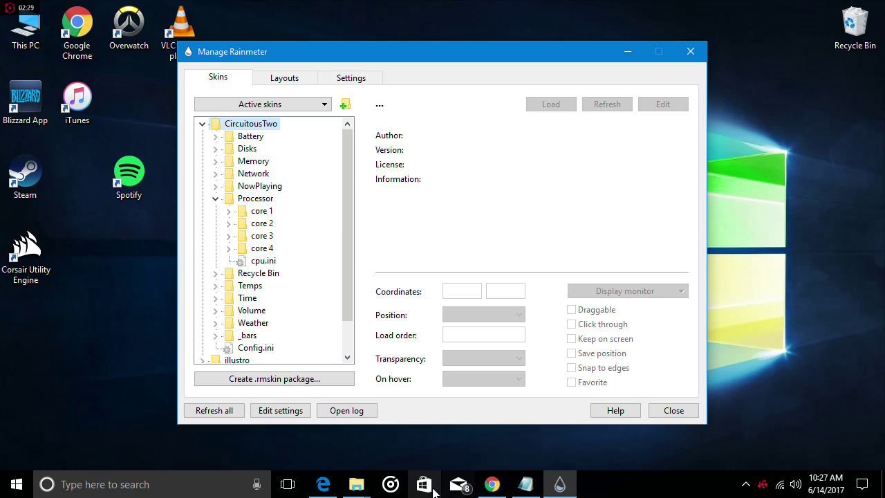
{"action": "mouse_move", "coordinate": [349, 489]}
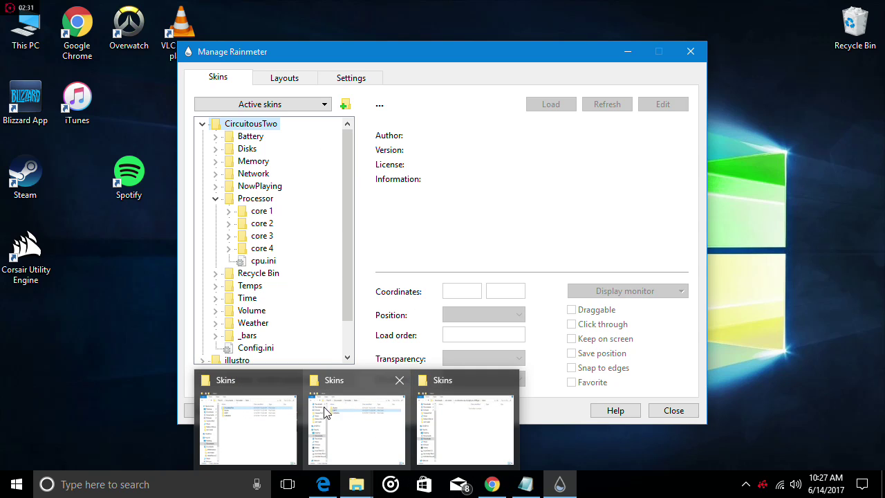
{"action": "mouse_move", "coordinate": [250, 417]}
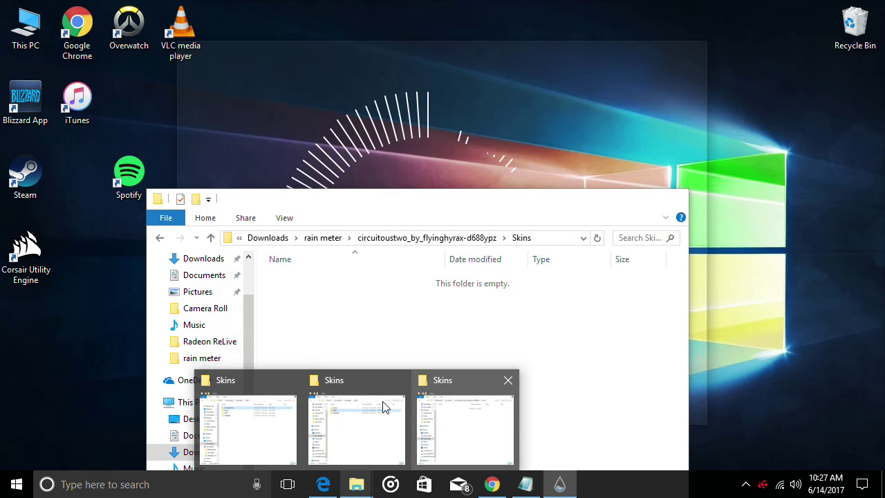
{"action": "mouse_move", "coordinate": [350, 408]}
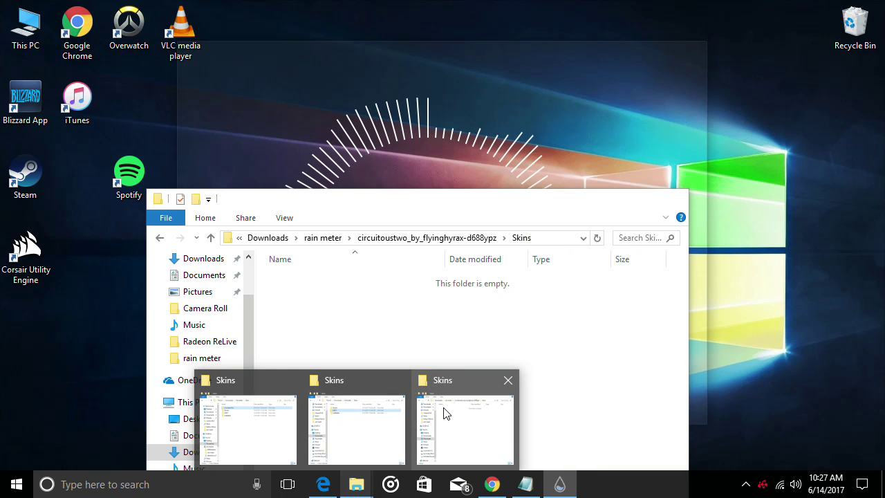
{"action": "left_click", "coordinate": [443, 410]}
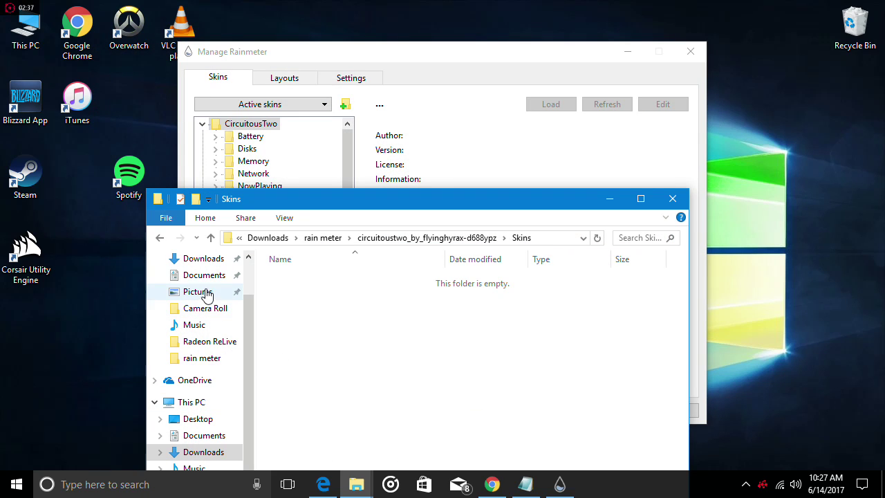
{"action": "left_click", "coordinate": [203, 452]}
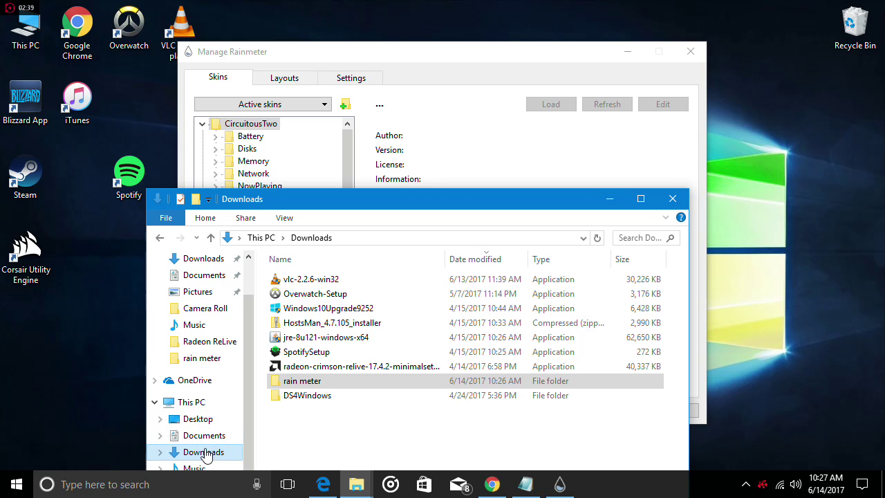
{"action": "double_click", "coordinate": [309, 385]}
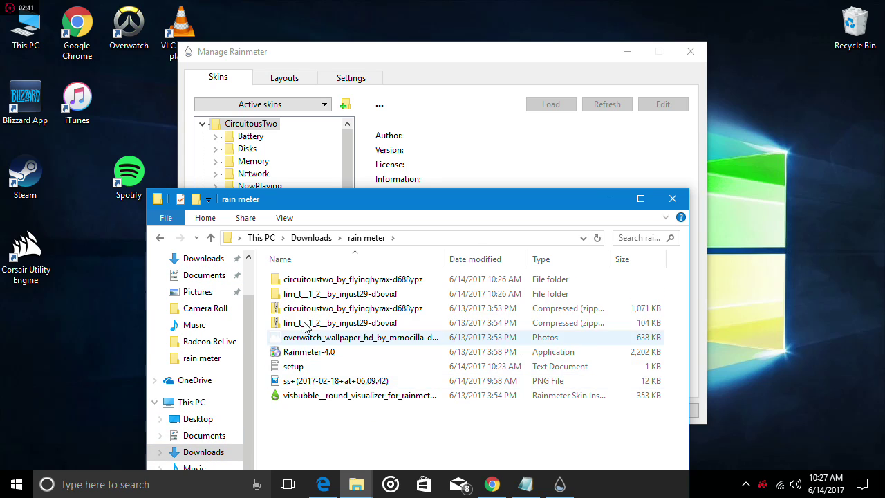
{"action": "left_click", "coordinate": [313, 341]}
{"action": "right_click", "coordinate": [313, 341]}
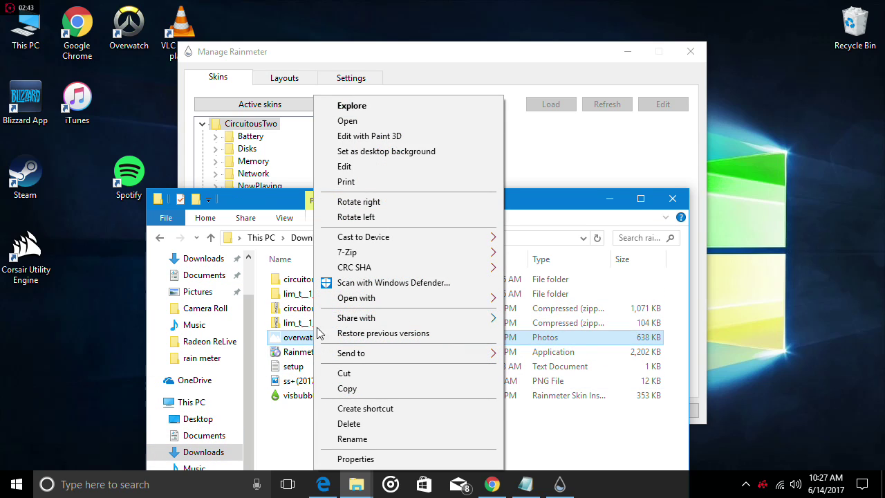
{"action": "left_click", "coordinate": [379, 152]}
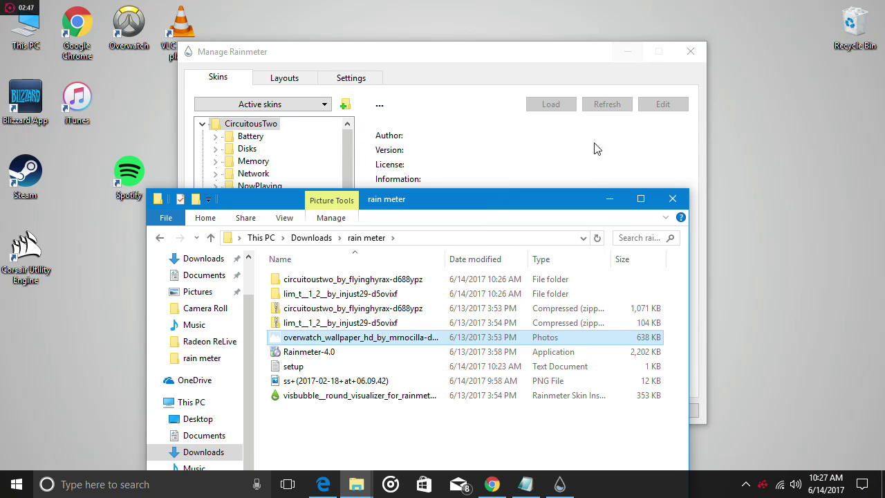
{"action": "left_click", "coordinate": [618, 205]}
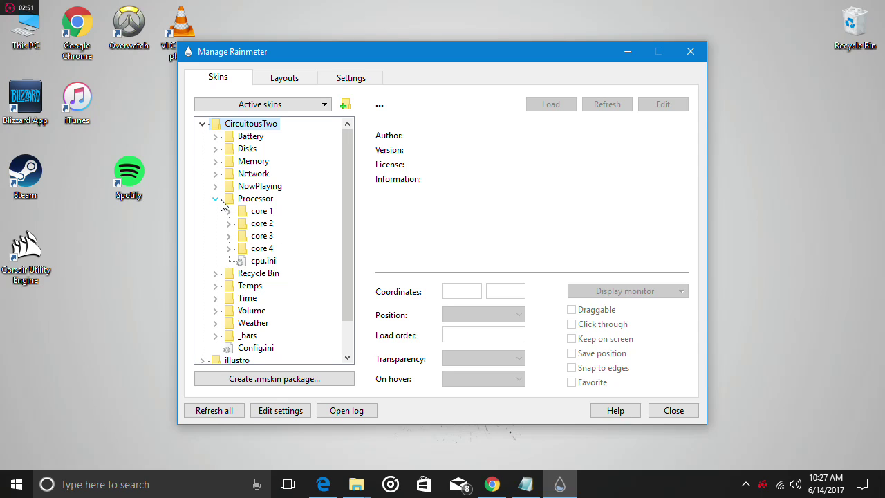
Step: Load the CircuitousTwo Processor skin cpu.ini and place it at about 1043, 148 on the desktop
{"action": "double_click", "coordinate": [263, 261]}
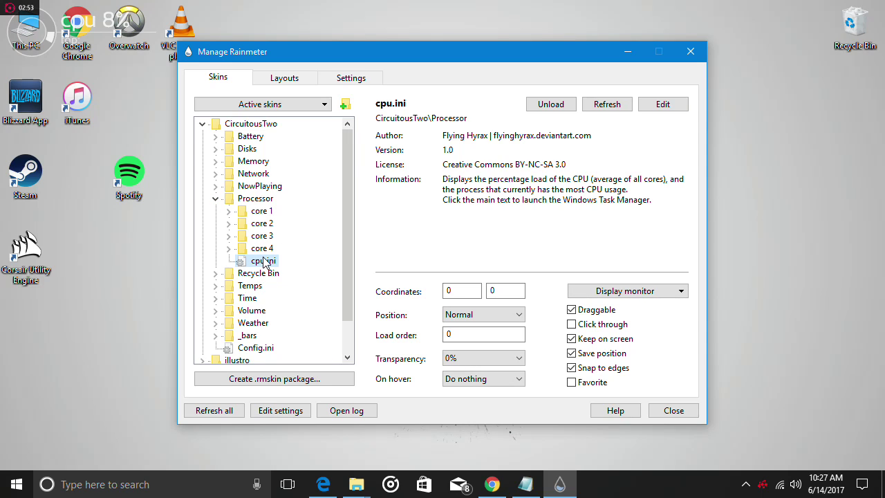
{"action": "left_click_drag", "start_coordinate": [45, 34], "coordinate": [809, 139]}
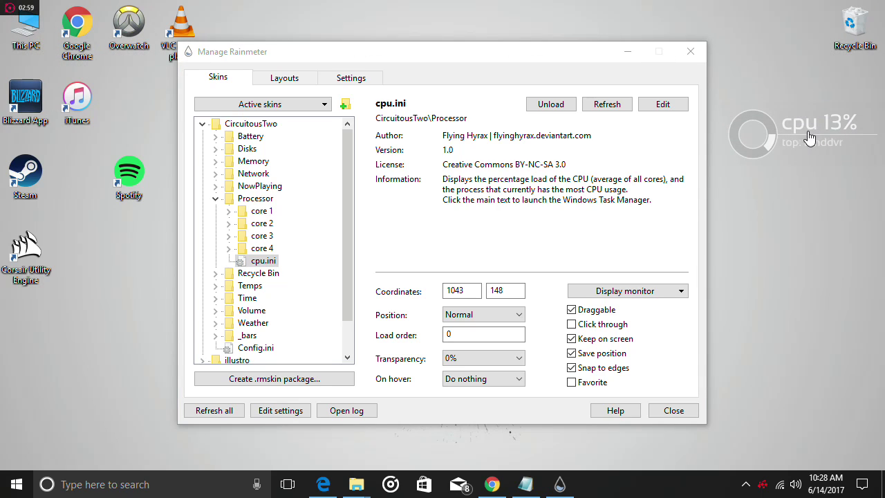
{"action": "left_click", "coordinate": [215, 198]}
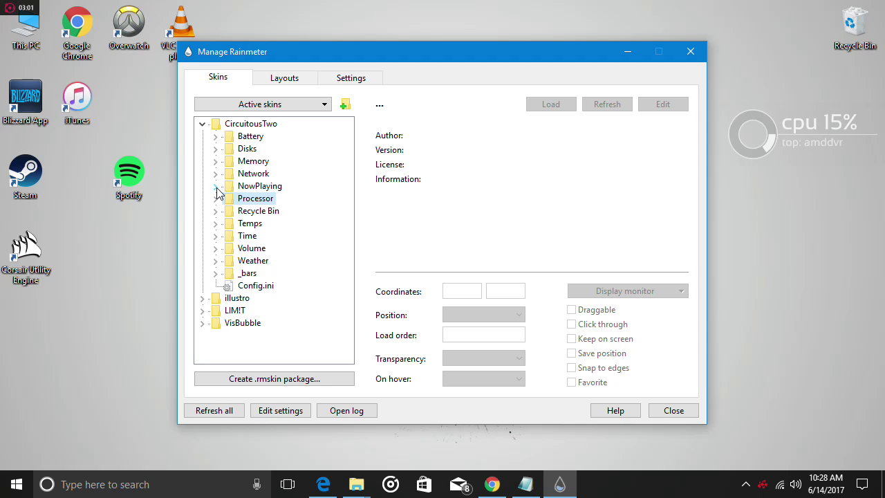
Step: Load the CircuitousTwo Memory skin ram.ini and place it beside the cpu meter at the same height
{"action": "left_click", "coordinate": [215, 161]}
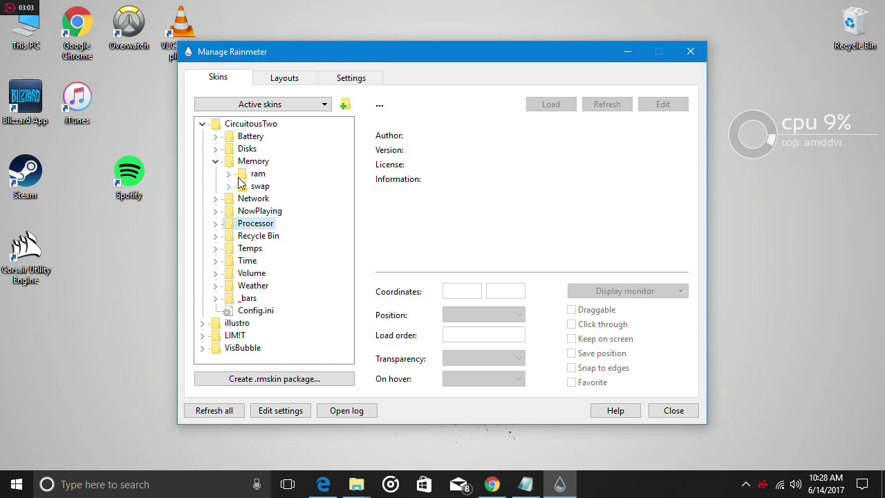
{"action": "left_click", "coordinate": [229, 174]}
{"action": "double_click", "coordinate": [265, 186]}
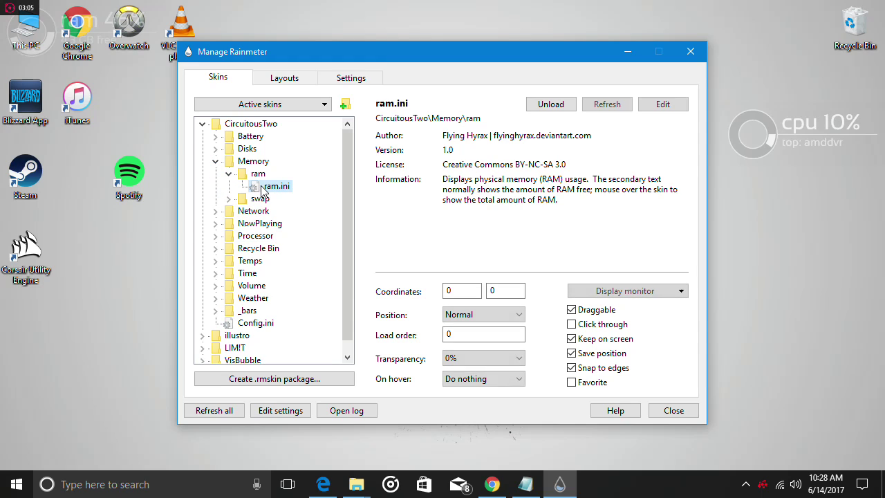
{"action": "mouse_move", "coordinate": [614, 145]}
{"action": "left_mouse_down"}
{"action": "mouse_move", "coordinate": [650, 139]}
{"action": "mouse_move", "coordinate": [612, 130]}
{"action": "mouse_move", "coordinate": [607, 138]}
{"action": "mouse_move", "coordinate": [612, 133]}
{"action": "left_mouse_up"}
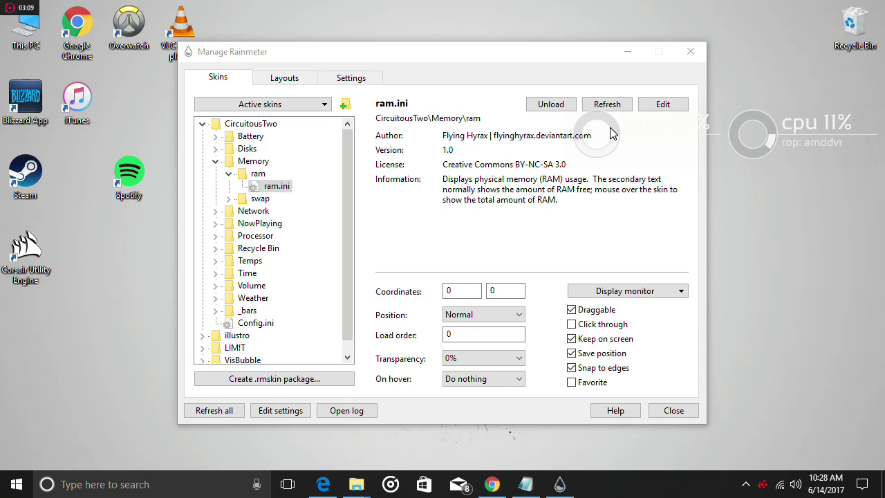
{"action": "left_click", "coordinate": [228, 174]}
{"action": "left_click", "coordinate": [215, 161]}
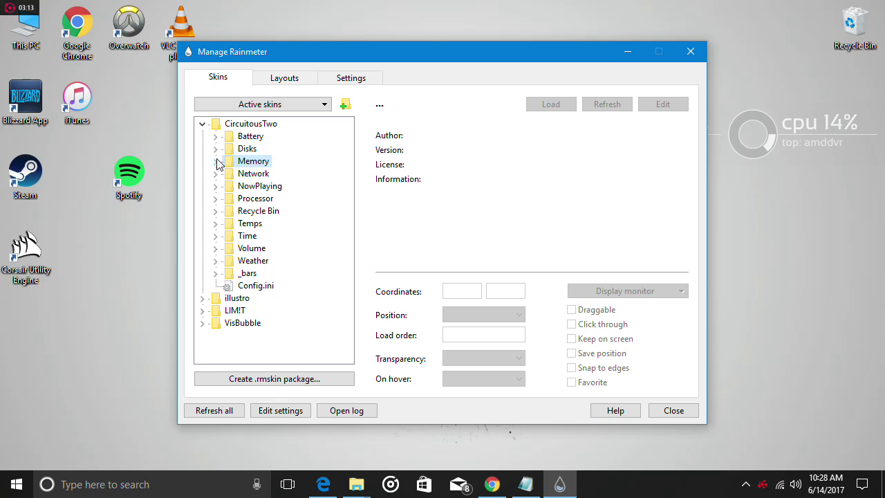
{"action": "left_click", "coordinate": [202, 298]}
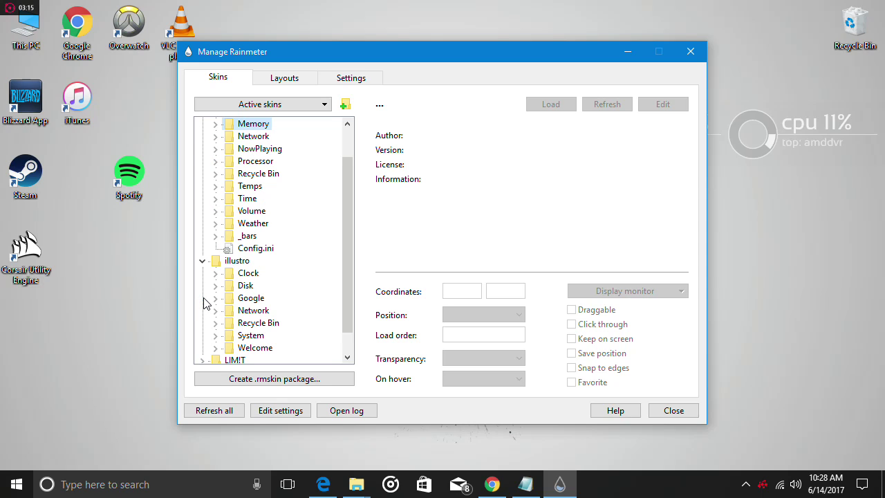
{"action": "scroll", "coordinate": [222, 252], "scroll_direction": "down", "scroll_amount": 1}
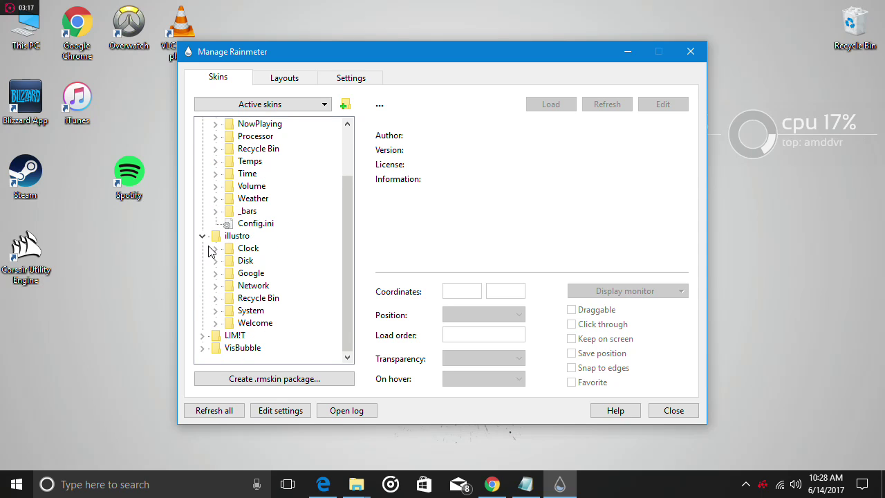
{"action": "left_click", "coordinate": [204, 237]}
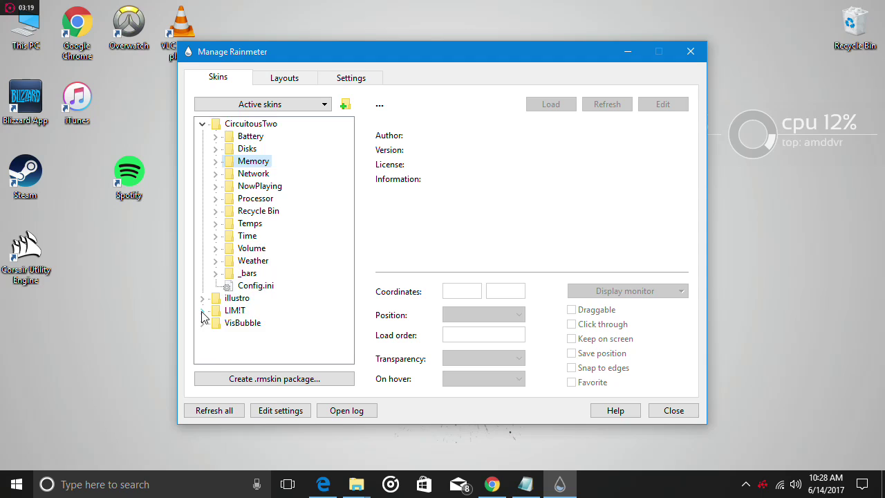
Step: Load the LIM!T clock skin fill-clock.ini and place it at about 419, 0 along the desktop's upper edge
{"action": "left_click", "coordinate": [203, 311]}
{"action": "left_click", "coordinate": [215, 323]}
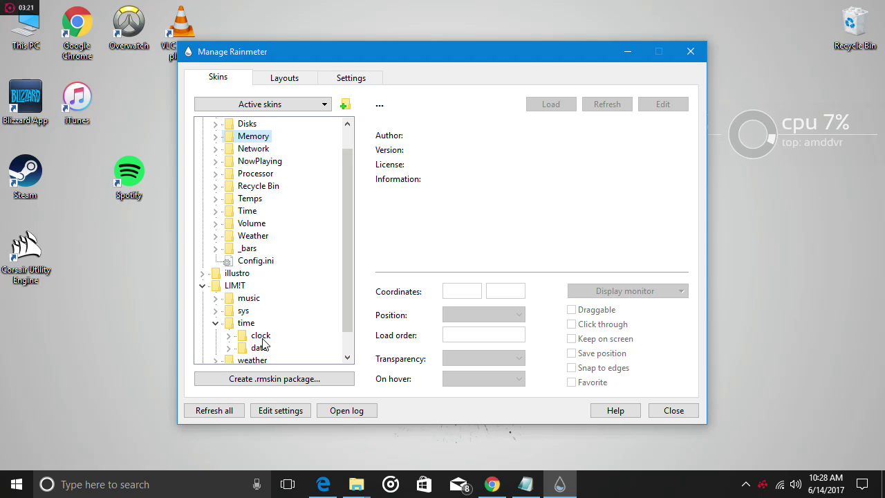
{"action": "left_click", "coordinate": [228, 336]}
{"action": "double_click", "coordinate": [274, 348]}
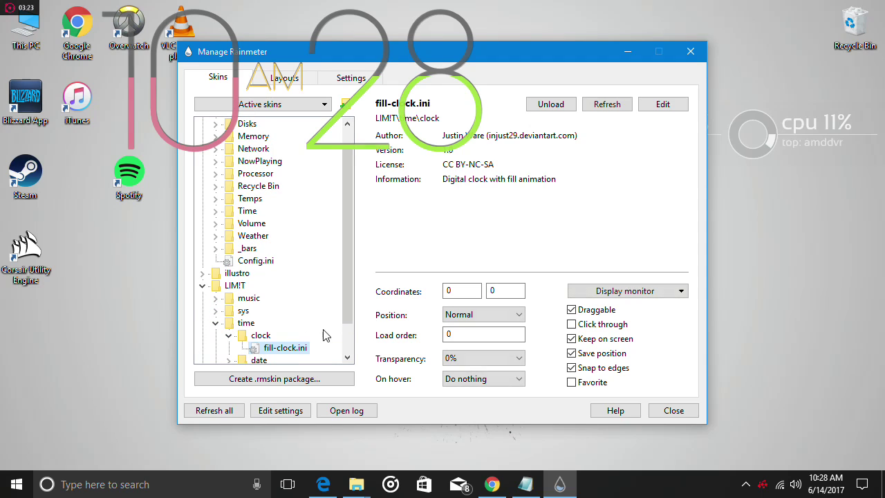
{"action": "left_click", "coordinate": [349, 78]}
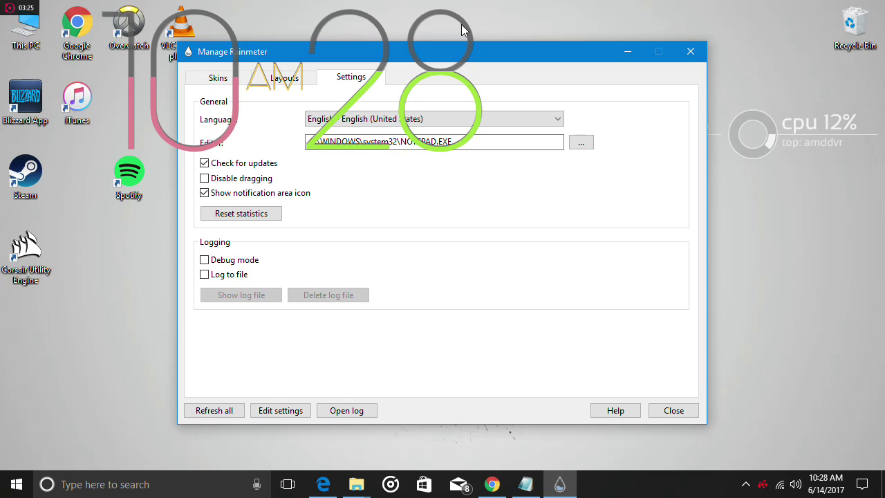
{"action": "left_click_drag", "start_coordinate": [510, 24], "coordinate": [801, 24]}
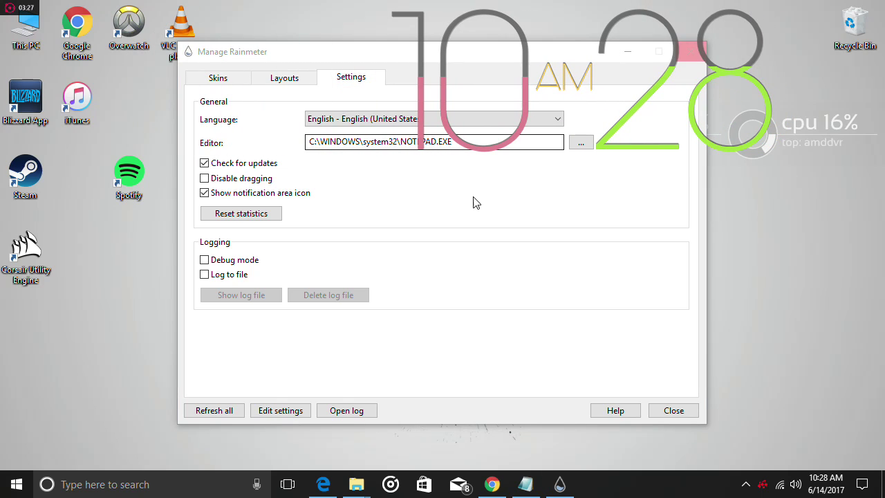
Step: Switch to the setup notes in Notepad and extend the last line to read "sizes will be different due to me using a tv"
{"action": "left_click", "coordinate": [525, 484]}
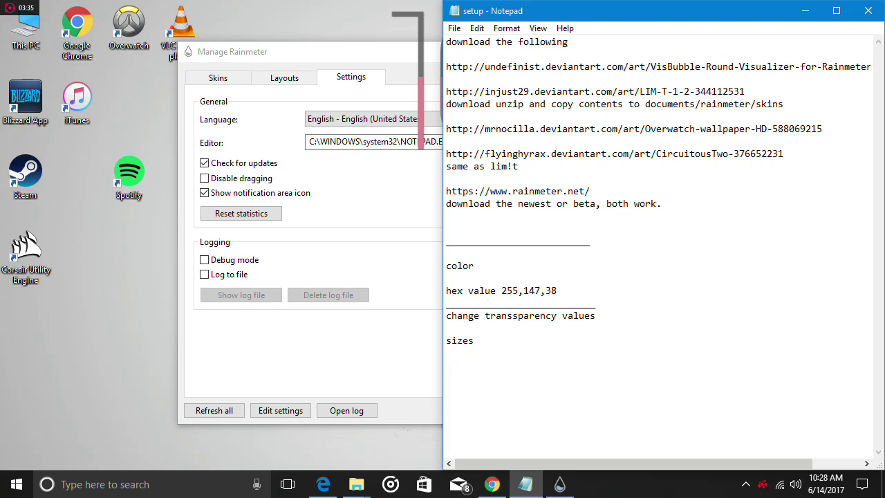
{"action": "type", "text": "il;"}
{"action": "type", "text": "l be"}
{"action": "type", "text": "different due to me "}
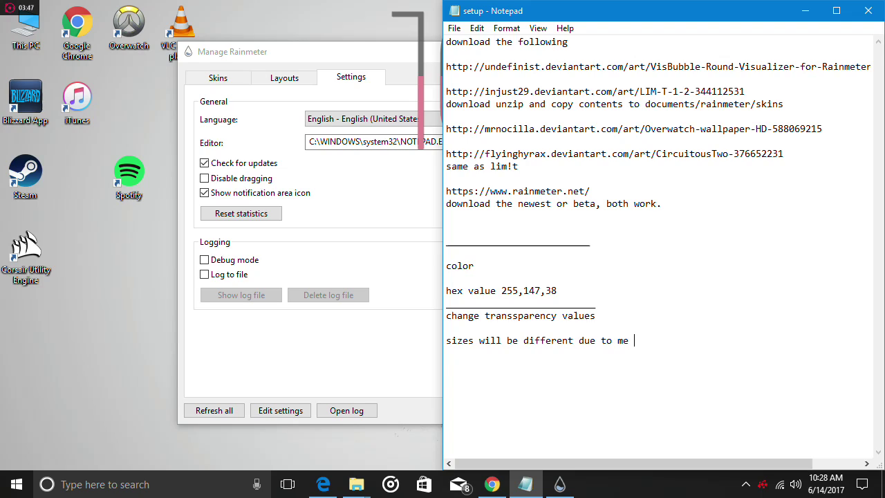
{"action": "type", "text": "using a tv"}
{"action": "left_click", "coordinate": [868, 10]}
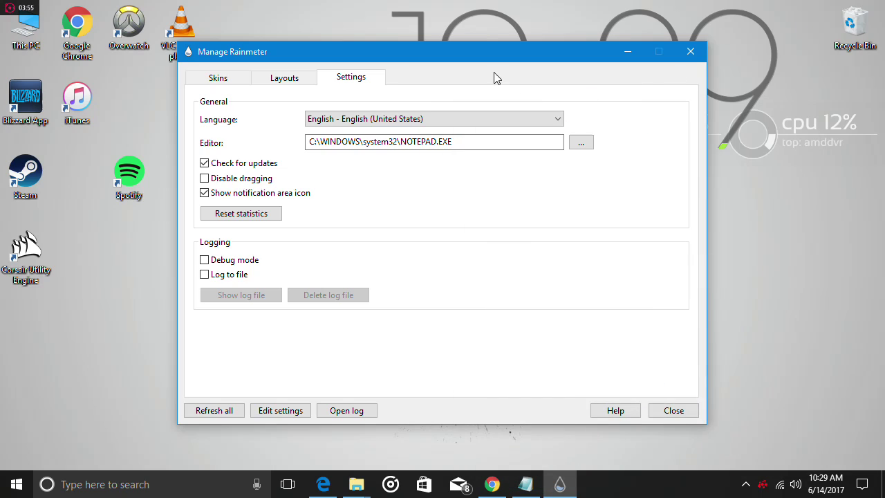
Step: Load the LIM!T date skin fill-date.ini and place it at about 1080, 0, directly beside the clock
{"action": "left_click", "coordinate": [220, 79]}
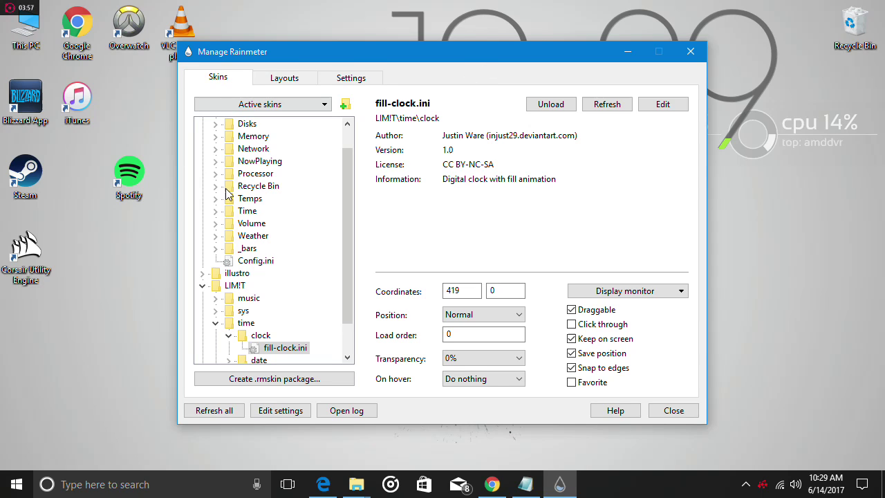
{"action": "scroll", "coordinate": [242, 311], "scroll_direction": "down", "scroll_amount": 1}
{"action": "left_click", "coordinate": [228, 324]}
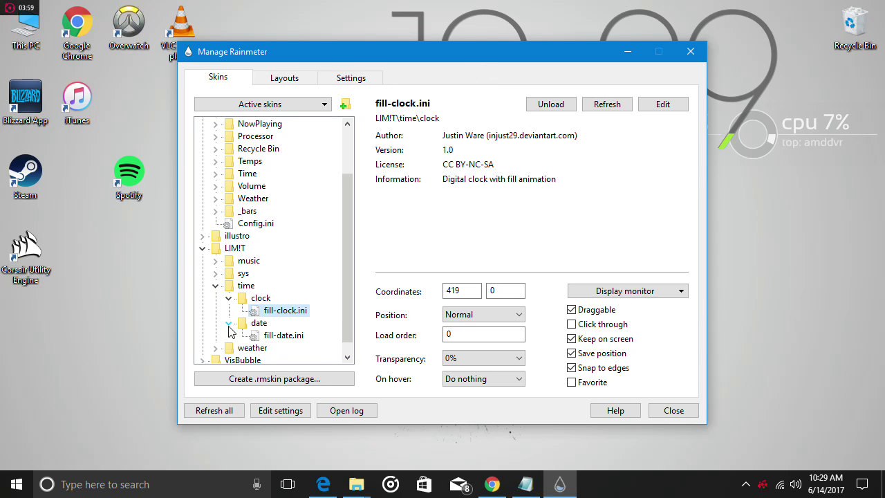
{"action": "left_click", "coordinate": [278, 337]}
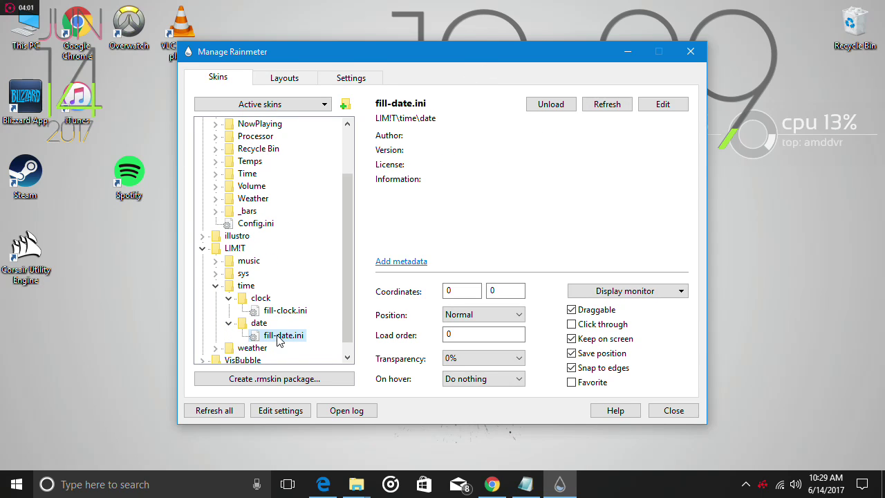
{"action": "left_click_drag", "start_coordinate": [71, 76], "coordinate": [315, 91]}
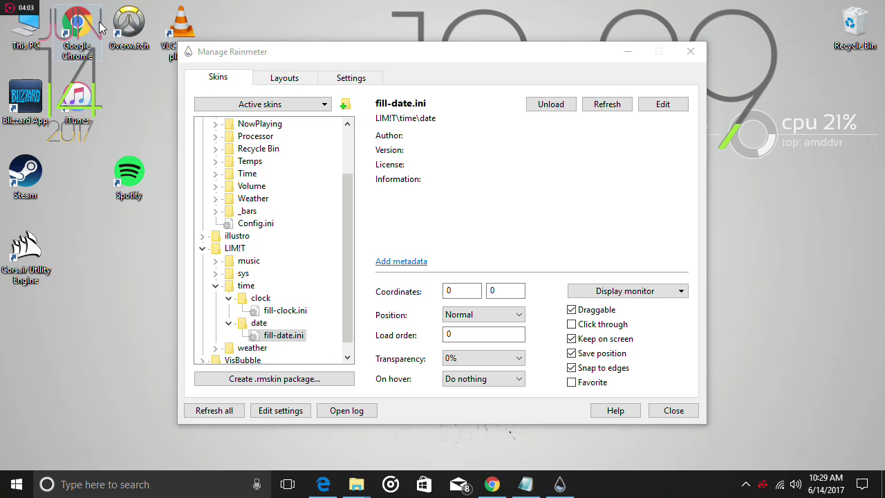
{"action": "left_click_drag", "start_coordinate": [95, 68], "coordinate": [876, 75]}
Step: Move the cpu and ram meters down so they sit side by side below the clock and date
{"action": "left_click_drag", "start_coordinate": [780, 152], "coordinate": [775, 202]}
{"action": "left_click_drag", "start_coordinate": [562, 53], "coordinate": [267, 187]}
{"action": "left_click_drag", "start_coordinate": [595, 154], "coordinate": [592, 208]}
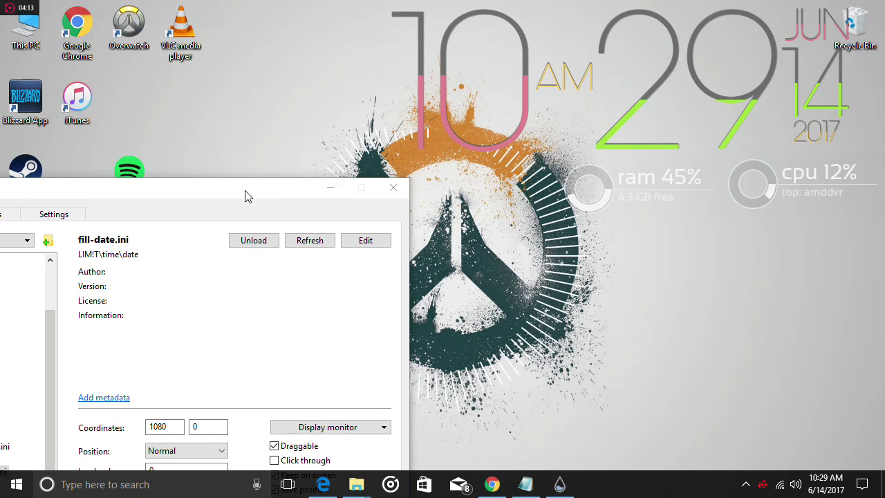
{"action": "left_click_drag", "start_coordinate": [244, 197], "coordinate": [489, 61]}
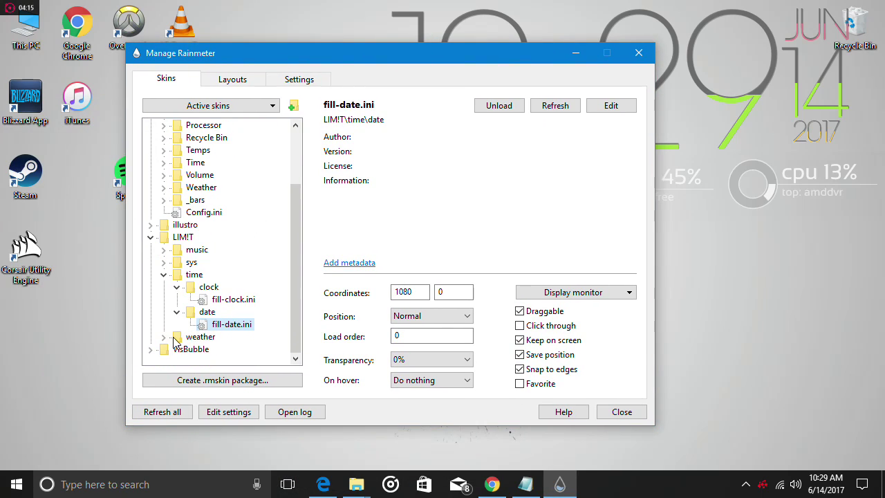
Step: Collapse the LIM!T folder and its date, clock and time subfolders in the skin list
{"action": "left_click", "coordinate": [164, 337]}
{"action": "left_click", "coordinate": [164, 337]}
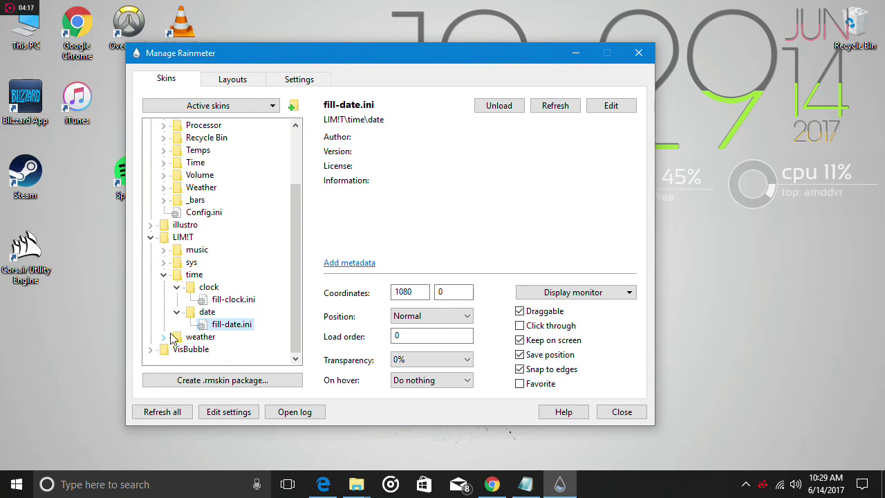
{"action": "left_click", "coordinate": [177, 312]}
{"action": "left_click", "coordinate": [177, 300]}
{"action": "left_click", "coordinate": [164, 300]}
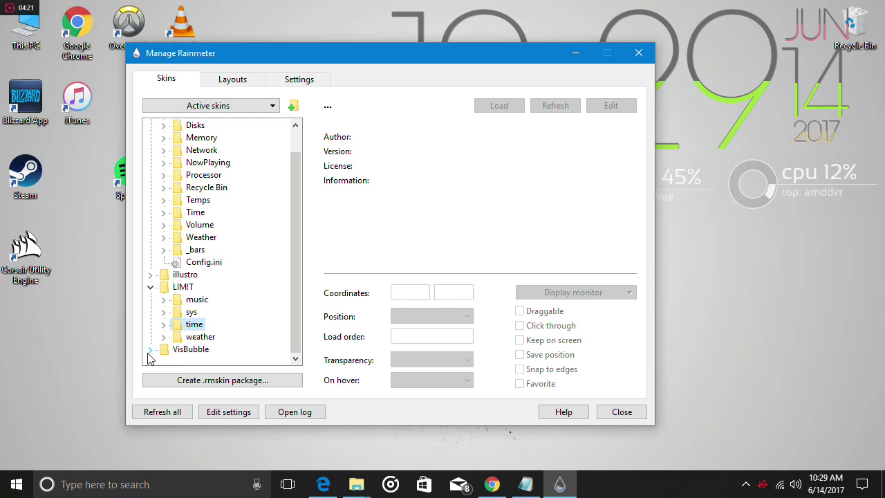
{"action": "left_click", "coordinate": [150, 287]}
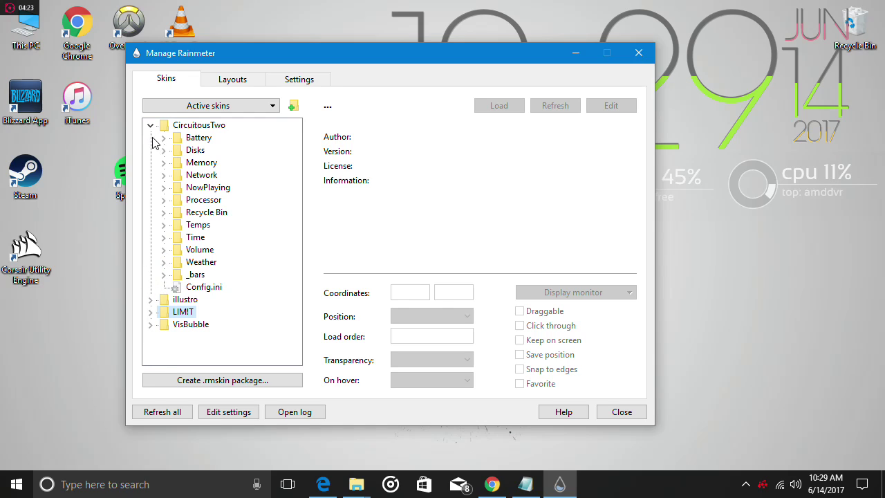
Step: Load the CircuitousTwo Volume skin volume.ini and place it at 1043, 320, directly below the cpu meter
{"action": "left_click_drag", "start_coordinate": [354, 62], "coordinate": [228, 176]}
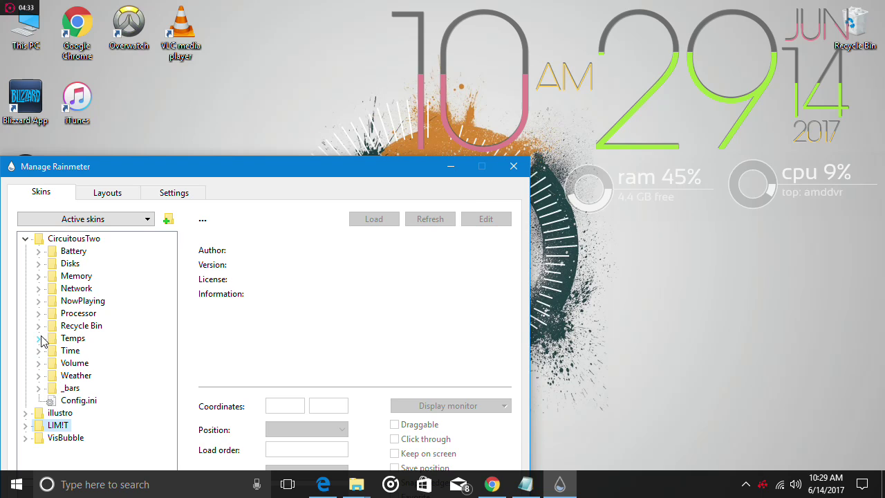
{"action": "left_click", "coordinate": [43, 265]}
{"action": "left_click", "coordinate": [40, 264]}
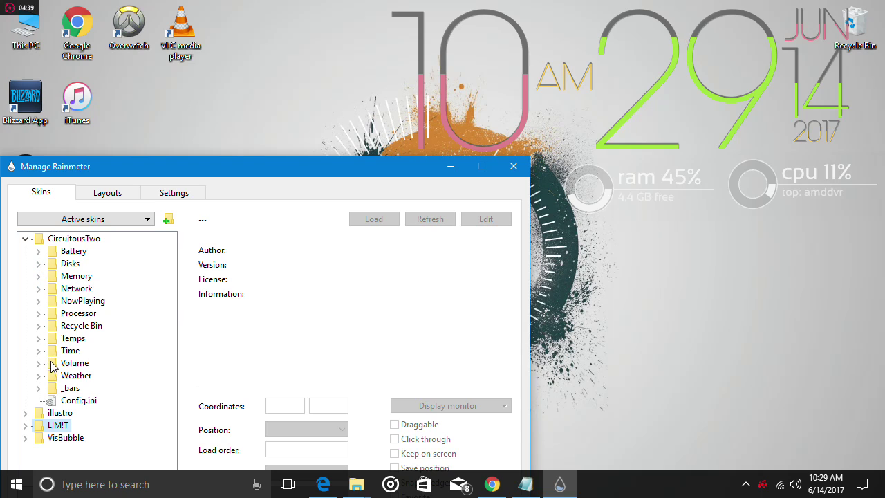
{"action": "left_click", "coordinate": [39, 389]}
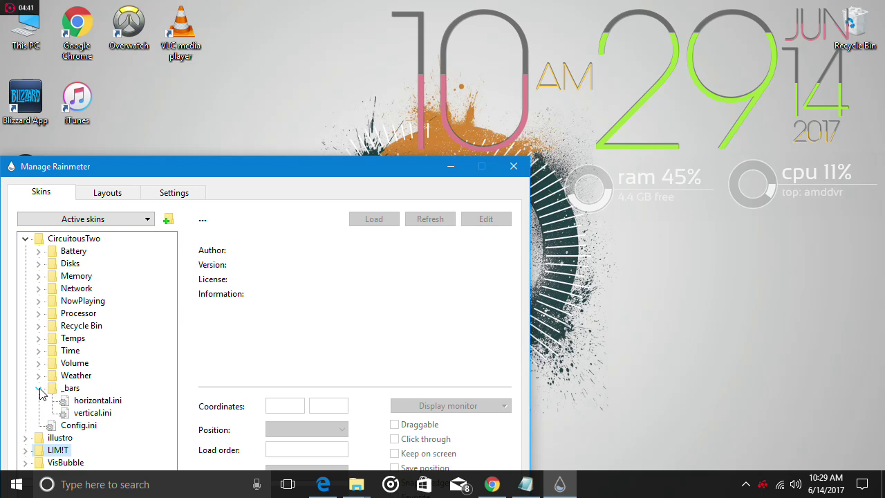
{"action": "left_click", "coordinate": [39, 389]}
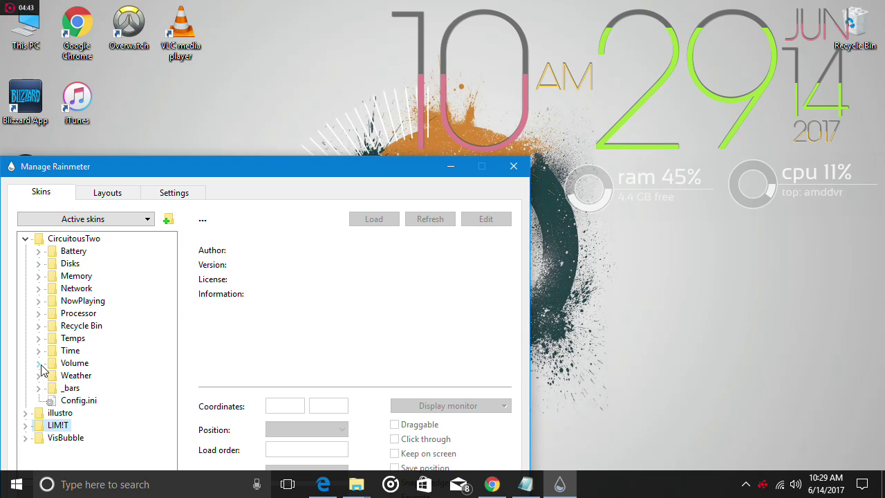
{"action": "left_click", "coordinate": [39, 363]}
{"action": "double_click", "coordinate": [88, 376]}
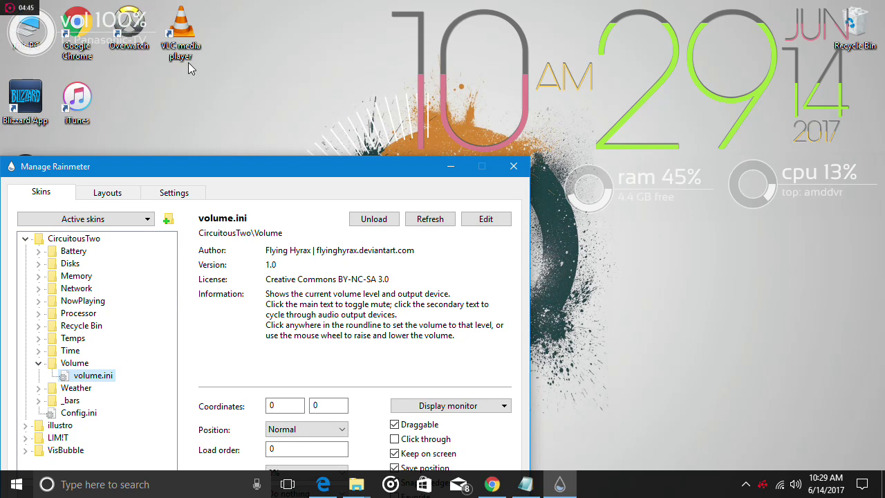
{"action": "left_click_drag", "start_coordinate": [53, 40], "coordinate": [793, 254]}
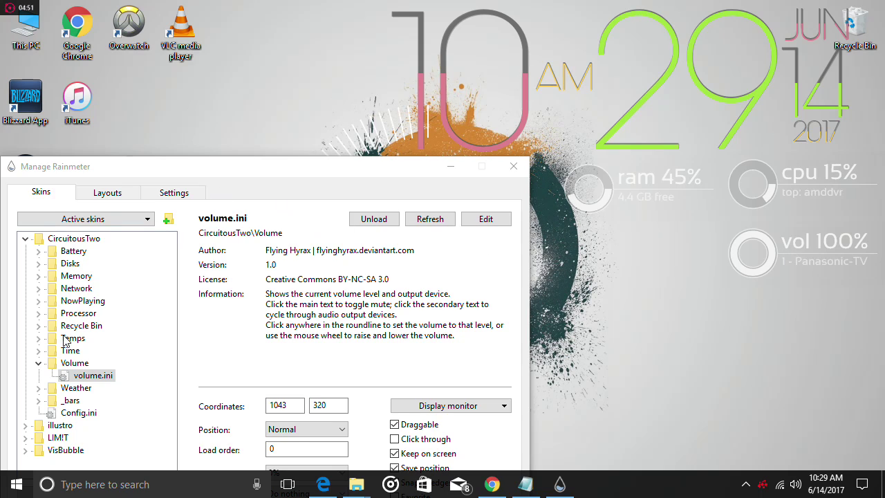
{"action": "left_click", "coordinate": [36, 367]}
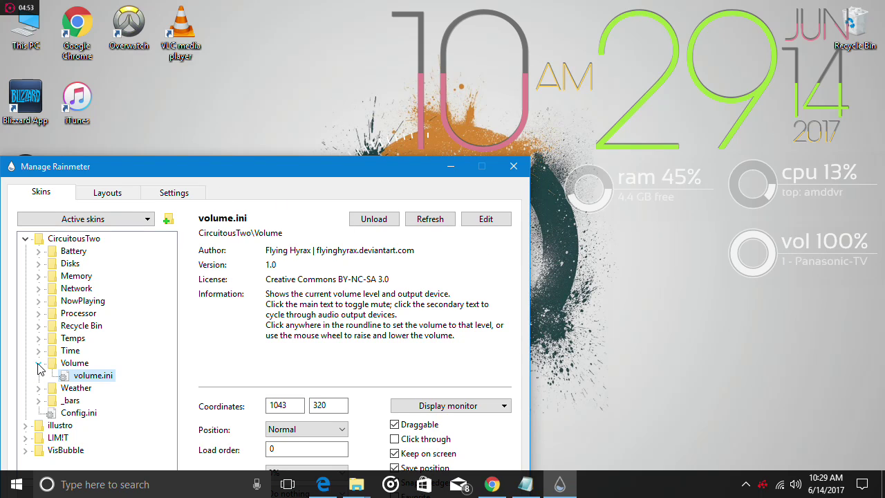
{"action": "left_click", "coordinate": [38, 364]}
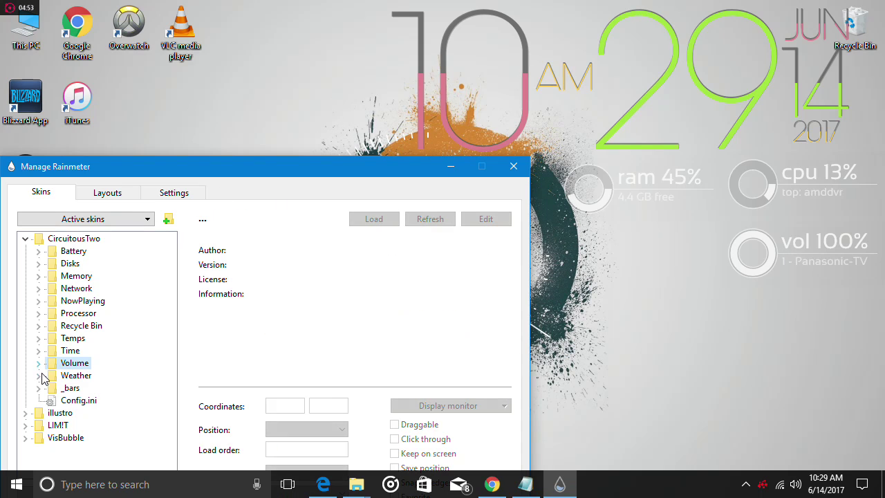
Step: Load the CircuitousTwo Config.ini skin, show its appearance settings and move the settings skin to 406, 44
{"action": "double_click", "coordinate": [74, 401]}
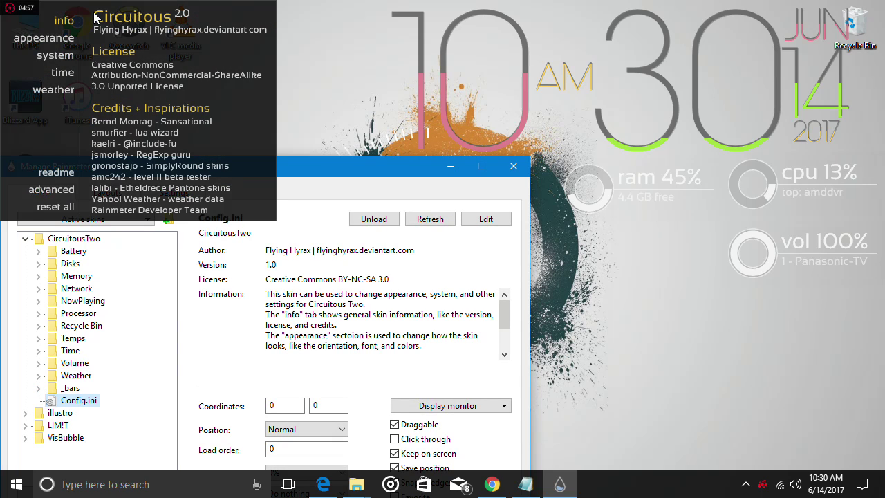
{"action": "left_click", "coordinate": [64, 40]}
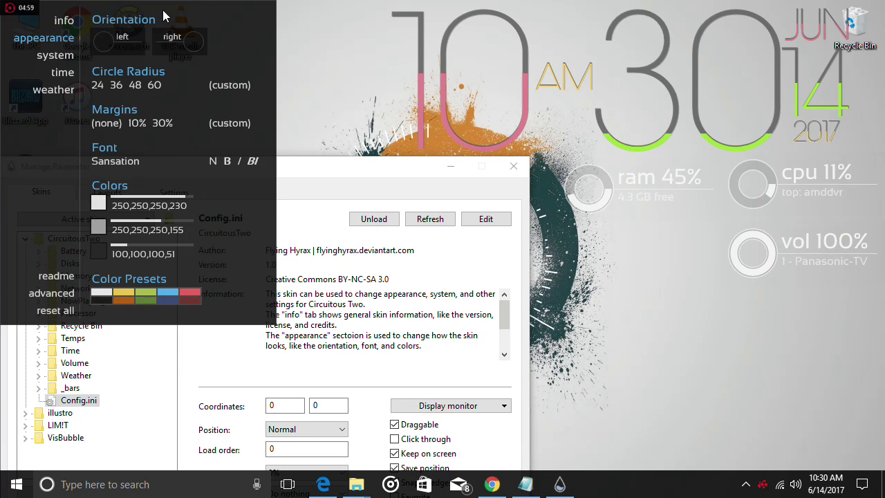
{"action": "left_click_drag", "start_coordinate": [152, 8], "coordinate": [431, 36]}
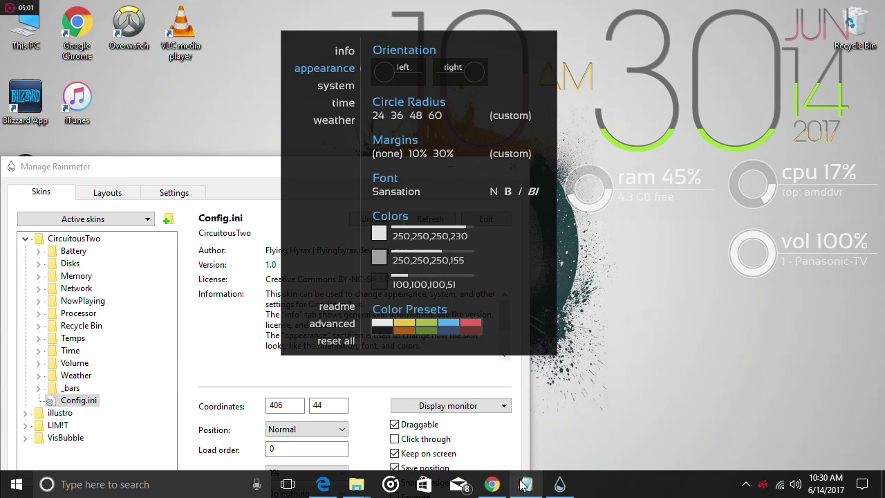
Step: Copy the colour value 255,147,38 from the setup notes in Notepad
{"action": "left_click", "coordinate": [523, 484]}
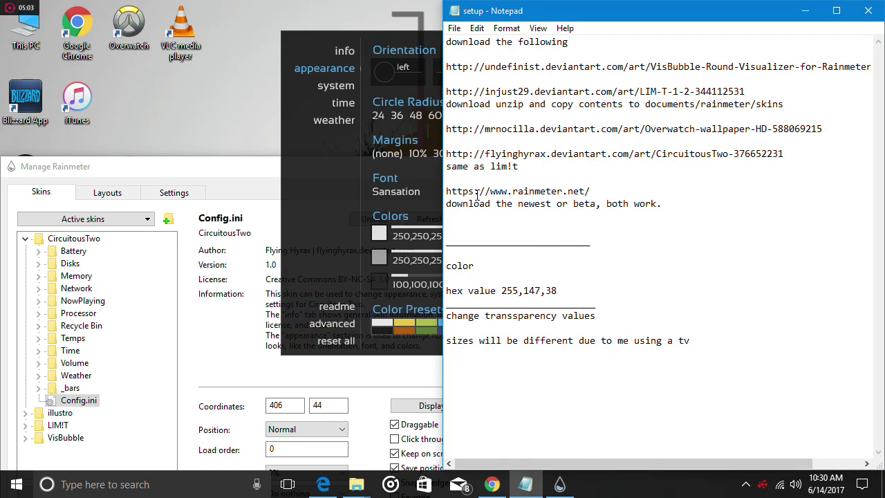
{"action": "left_click_drag", "start_coordinate": [559, 291], "coordinate": [513, 294]}
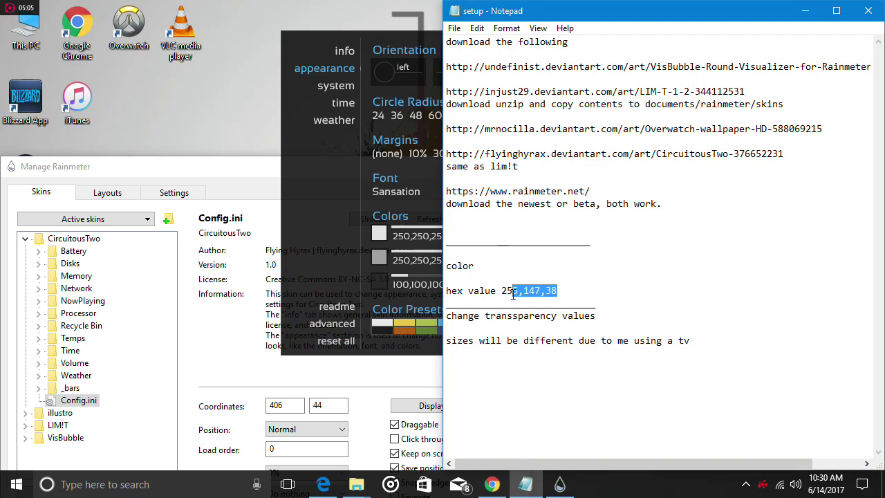
{"action": "right_click", "coordinate": [504, 291]}
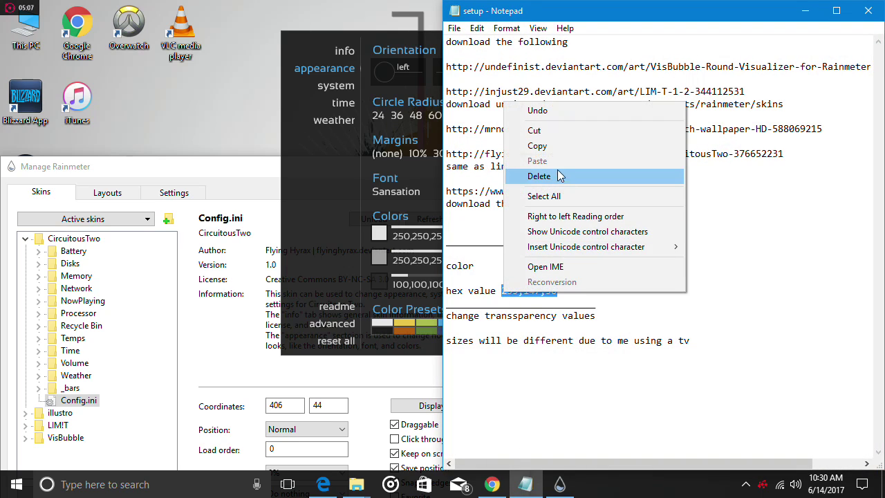
{"action": "left_click", "coordinate": [531, 146]}
Step: Set the first colour in the CircuitousTwo appearance settings to the copied value 255,147,38
{"action": "left_click", "coordinate": [331, 185]}
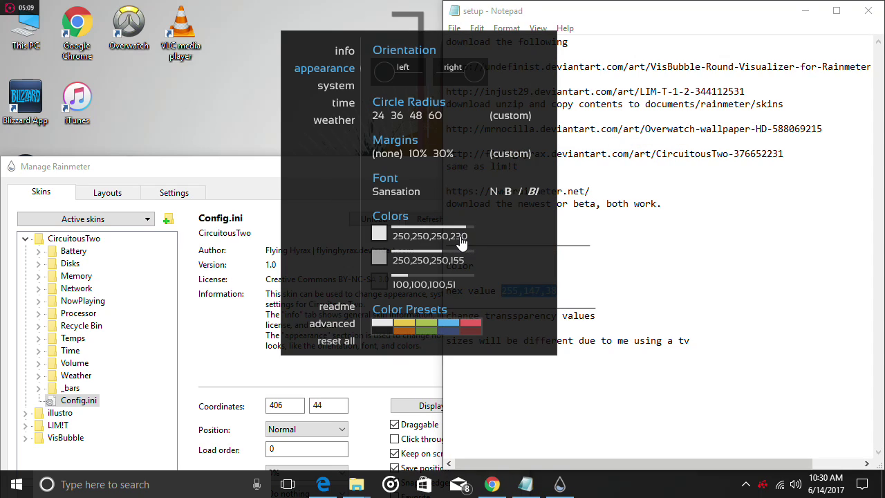
{"action": "left_click", "coordinate": [461, 238]}
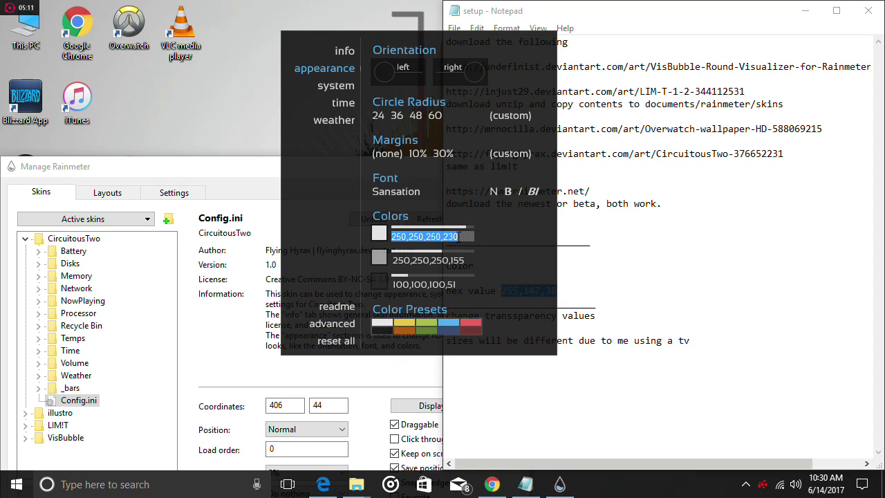
{"action": "right_click", "coordinate": [458, 239]}
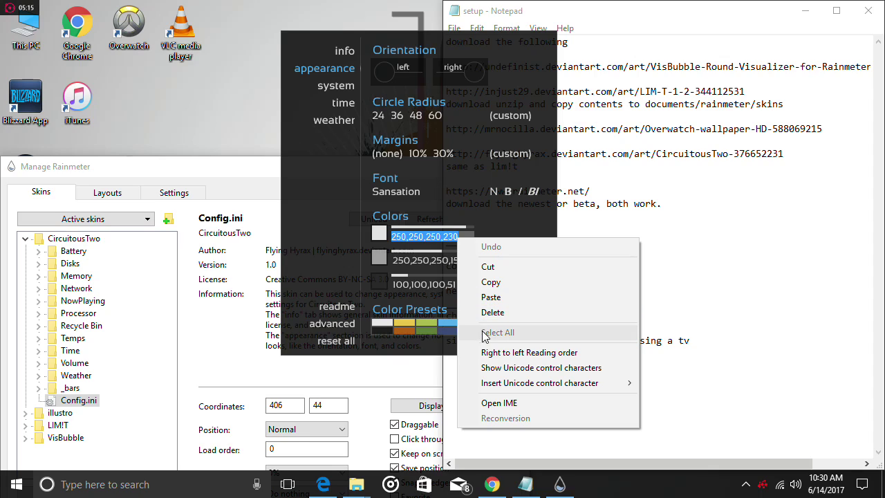
{"action": "left_click", "coordinate": [501, 299]}
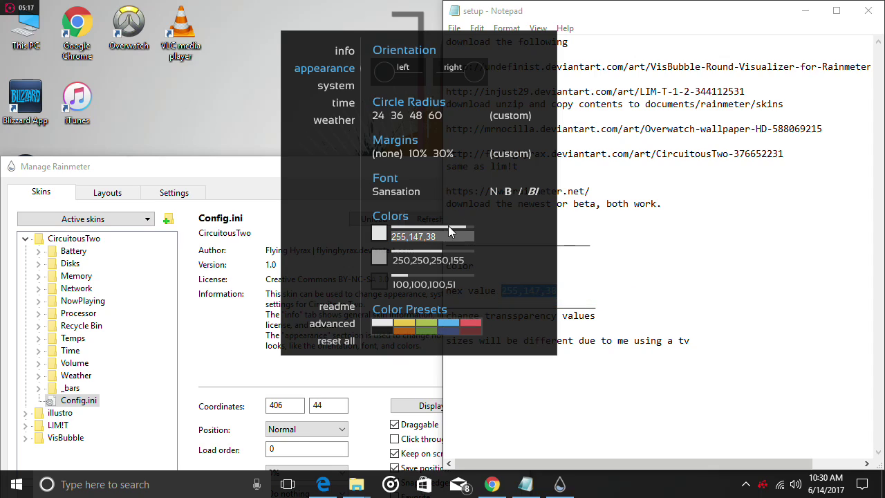
{"action": "key", "text": "Return"}
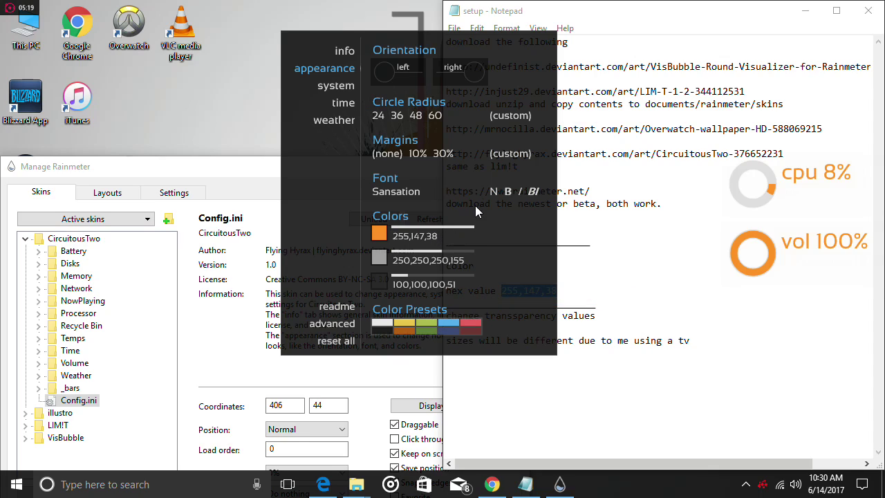
Step: Move the CircuitousTwo settings skin to 159, 56, minimize the setup notes and bring the settings skin to the front
{"action": "left_click_drag", "start_coordinate": [461, 43], "coordinate": [267, 47]}
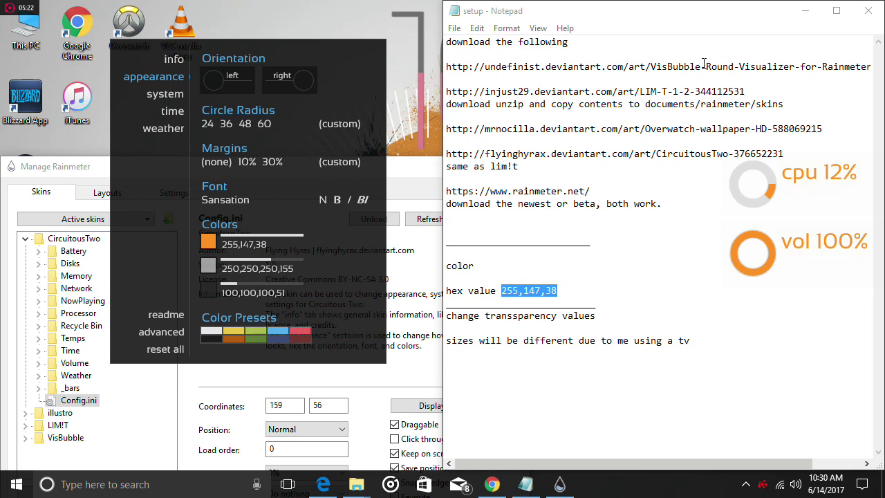
{"action": "left_click", "coordinate": [805, 9]}
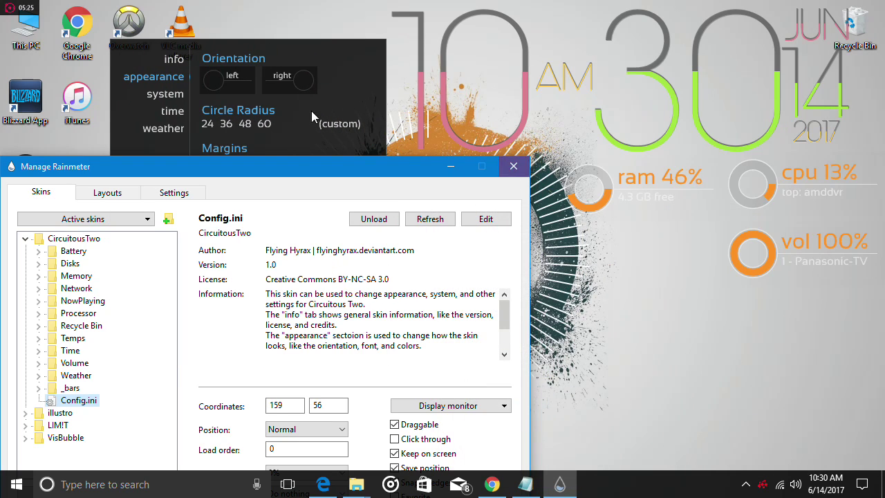
{"action": "left_click", "coordinate": [291, 46]}
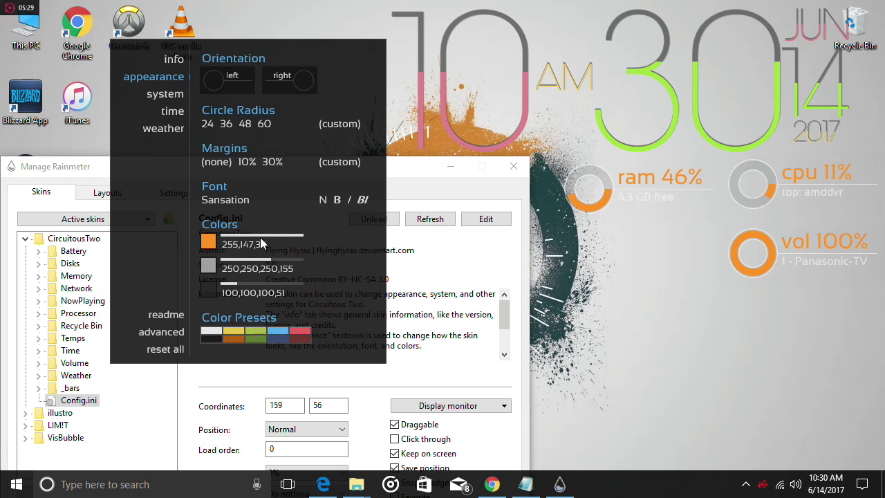
Step: Set the opacity of the third CircuitousTwo colour to 127 and of the secondary colour to 150
{"action": "mouse_move", "coordinate": [227, 227]}
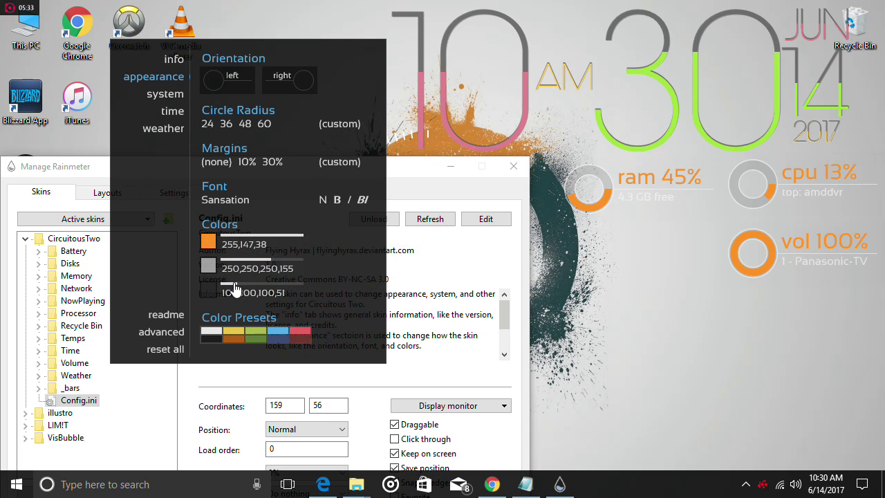
{"action": "left_click_drag", "start_coordinate": [235, 285], "coordinate": [278, 281]}
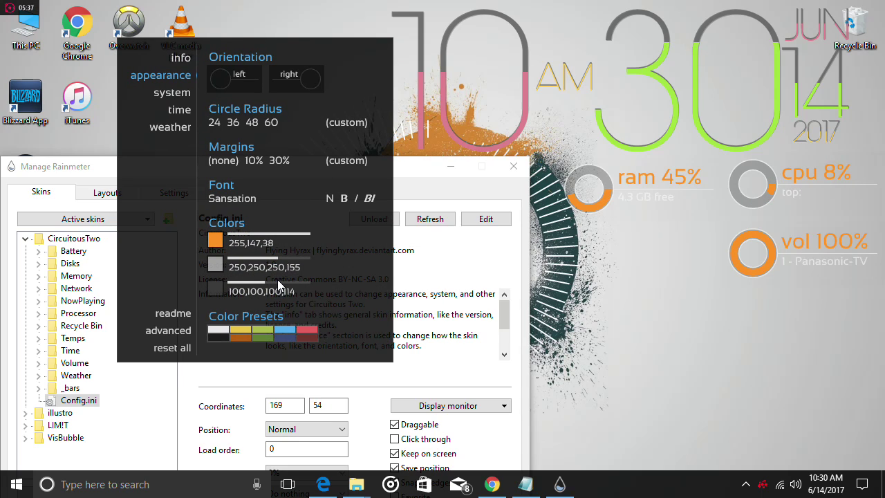
{"action": "left_click_drag", "start_coordinate": [278, 280], "coordinate": [283, 289]}
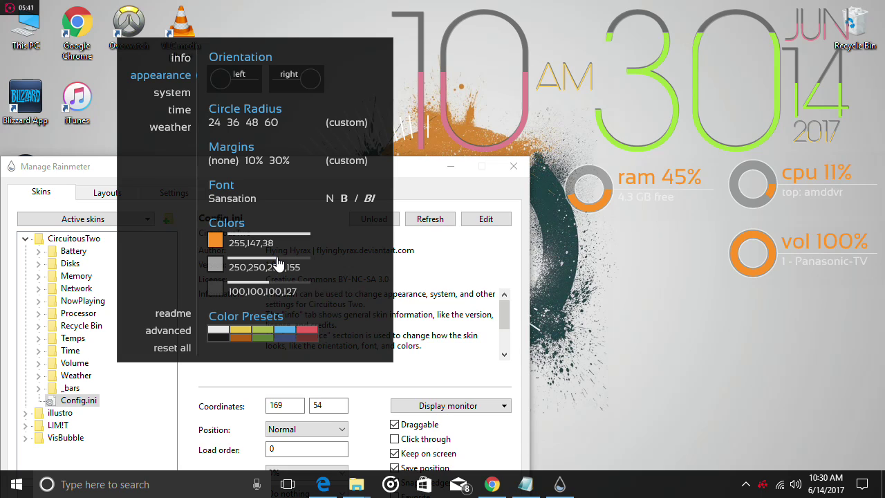
{"action": "left_click_drag", "start_coordinate": [283, 263], "coordinate": [290, 265]}
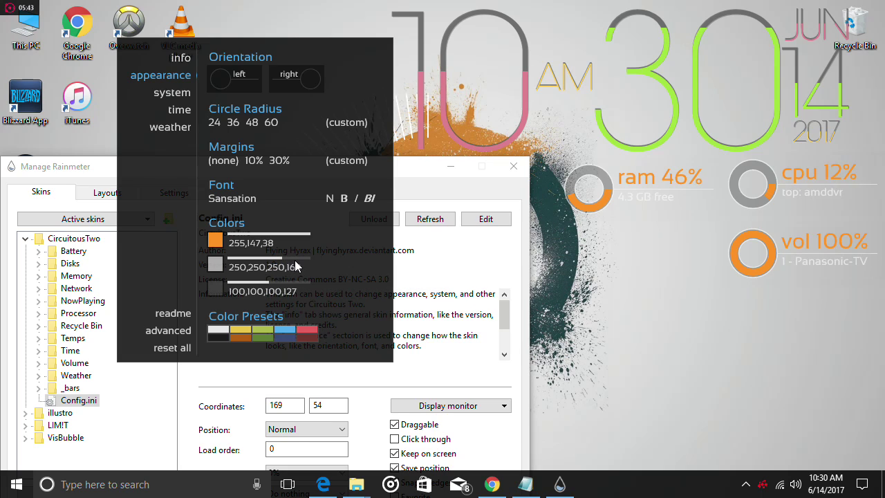
{"action": "mouse_move", "coordinate": [295, 266]}
{"action": "left_mouse_down"}
{"action": "mouse_move", "coordinate": [311, 258]}
{"action": "mouse_move", "coordinate": [230, 265]}
{"action": "mouse_move", "coordinate": [285, 266]}
{"action": "left_mouse_up"}
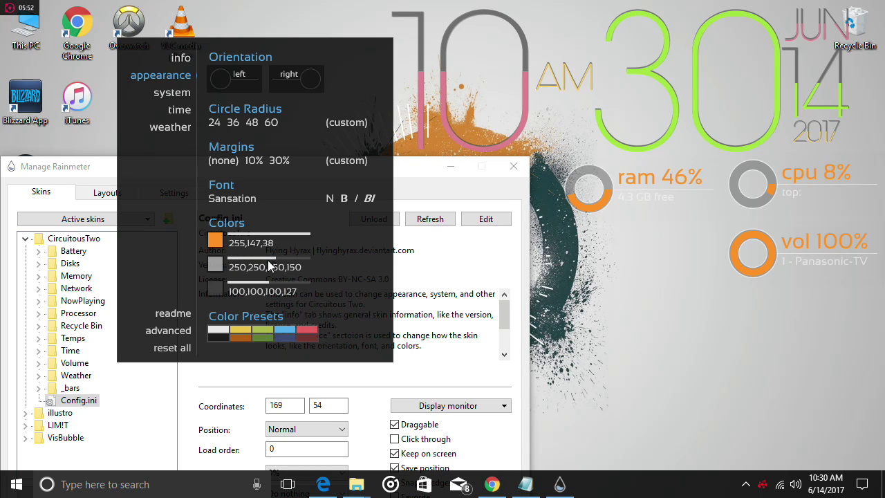
Step: Allow RainRGB4.exe to run, change the secondary CircuitousTwo colour to 84,82,82 and set its opacity to 160
{"action": "right_click", "coordinate": [217, 268]}
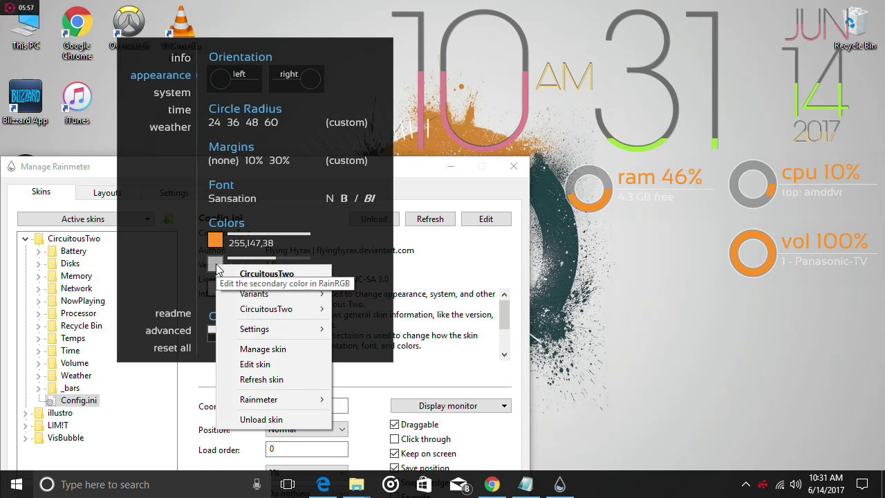
{"action": "left_click", "coordinate": [214, 268]}
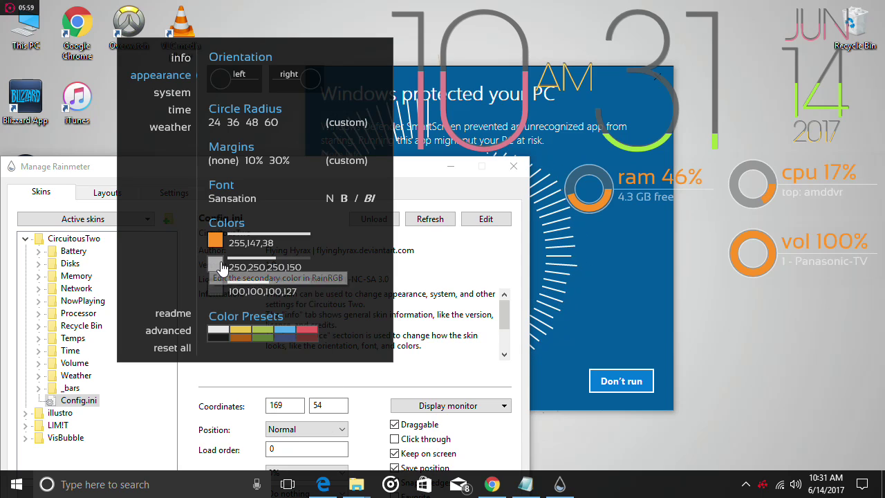
{"action": "left_click", "coordinate": [618, 258]}
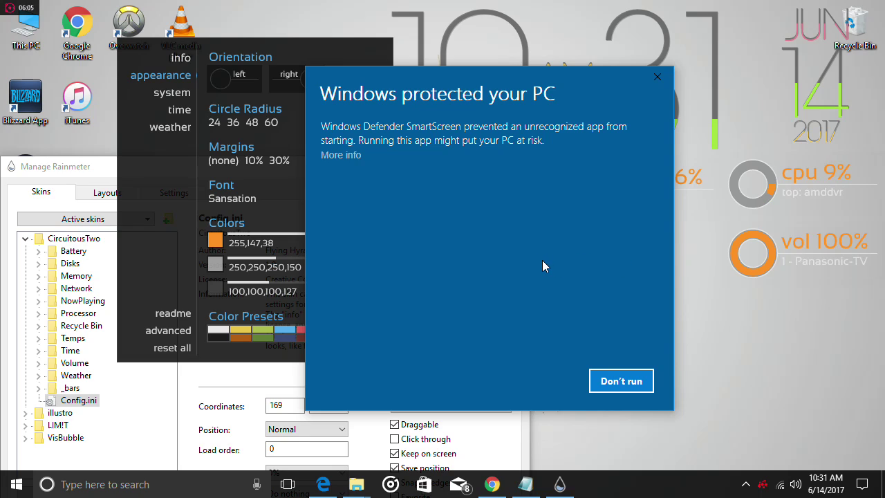
{"action": "left_click", "coordinate": [339, 155]}
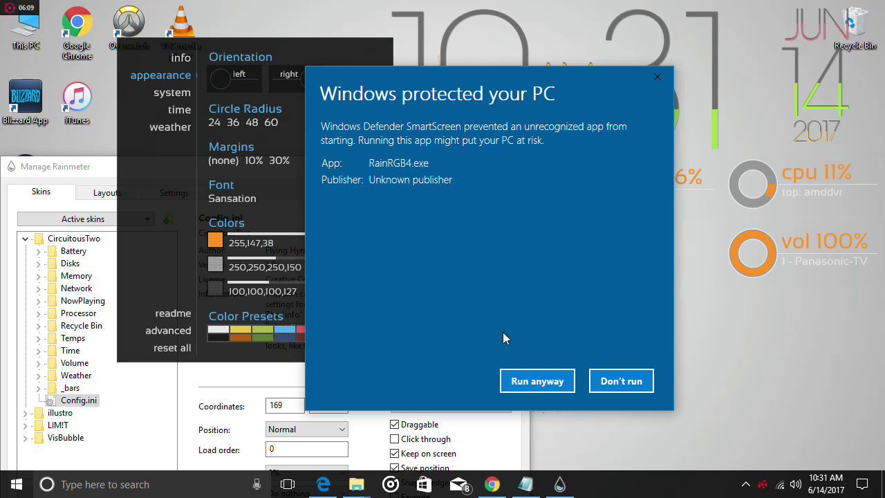
{"action": "left_click", "coordinate": [550, 383]}
{"action": "left_click_drag", "start_coordinate": [365, 120], "coordinate": [354, 222]}
{"action": "left_click", "coordinate": [518, 350]}
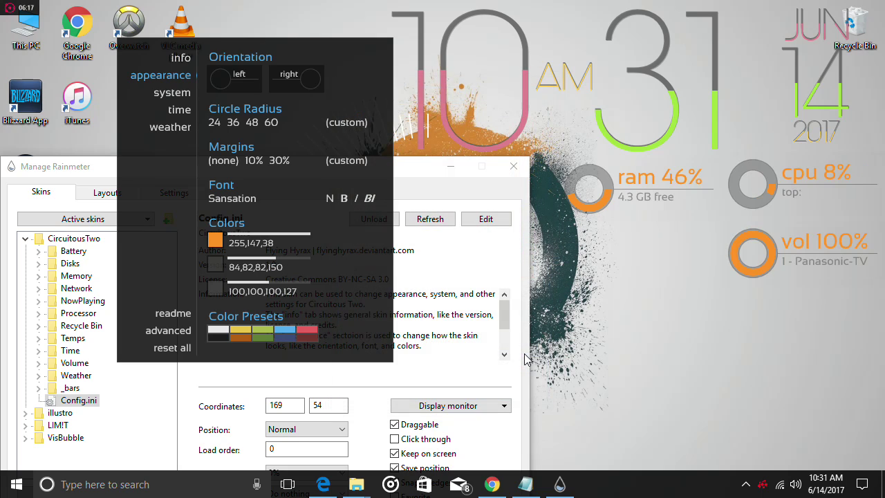
{"action": "scroll", "coordinate": [292, 256], "scroll_direction": "up", "scroll_amount": 1}
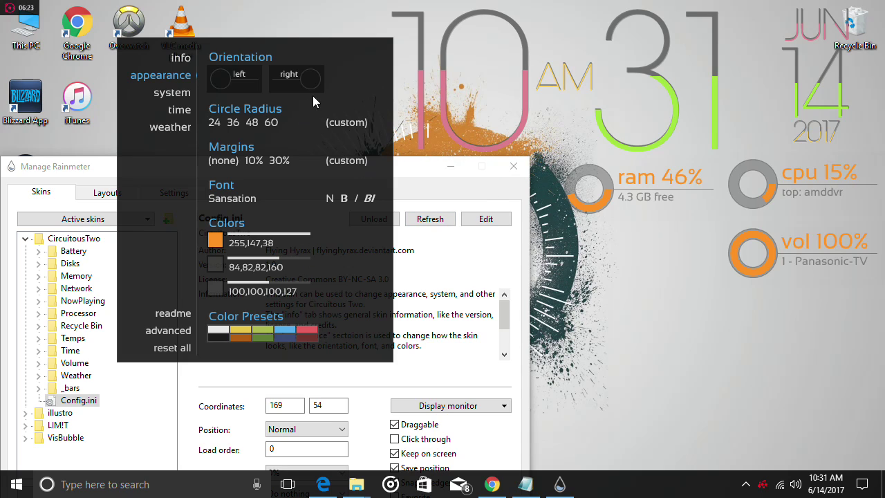
Step: Move the CircuitousTwo settings skin clear of the Manage Rainmeter controls to 0, 102 and unload Config.ini
{"action": "left_click_drag", "start_coordinate": [286, 43], "coordinate": [289, 62]}
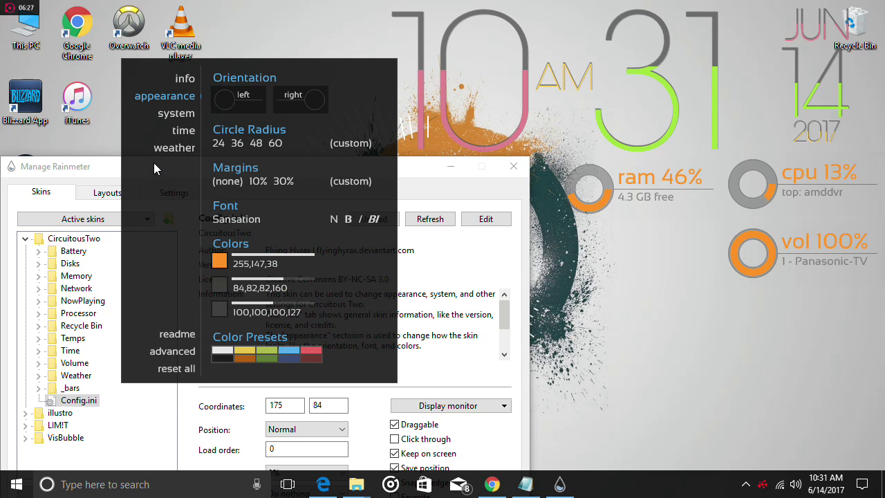
{"action": "left_click_drag", "start_coordinate": [330, 63], "coordinate": [341, 117]}
{"action": "left_click_drag", "start_coordinate": [397, 122], "coordinate": [264, 79]}
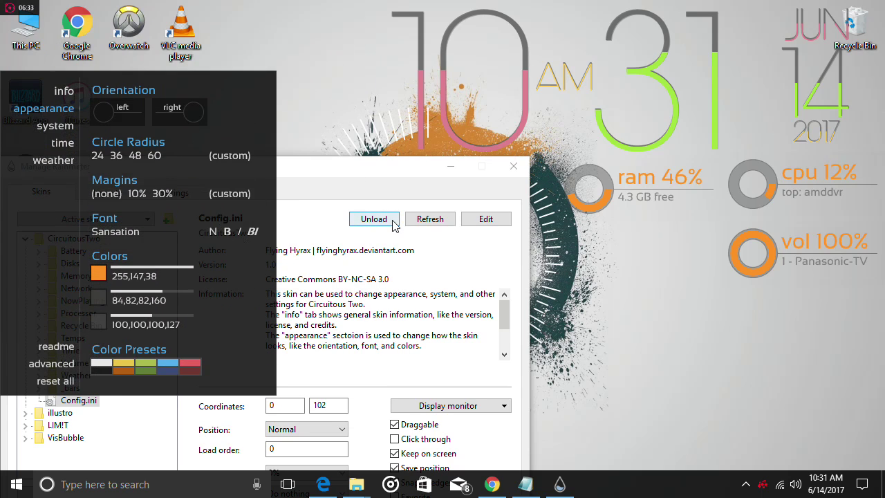
{"action": "left_click", "coordinate": [374, 218]}
Step: Open the LIM!T clock skin fill-clock.ini for editing in Notepad
{"action": "left_click_drag", "start_coordinate": [264, 167], "coordinate": [325, 48]}
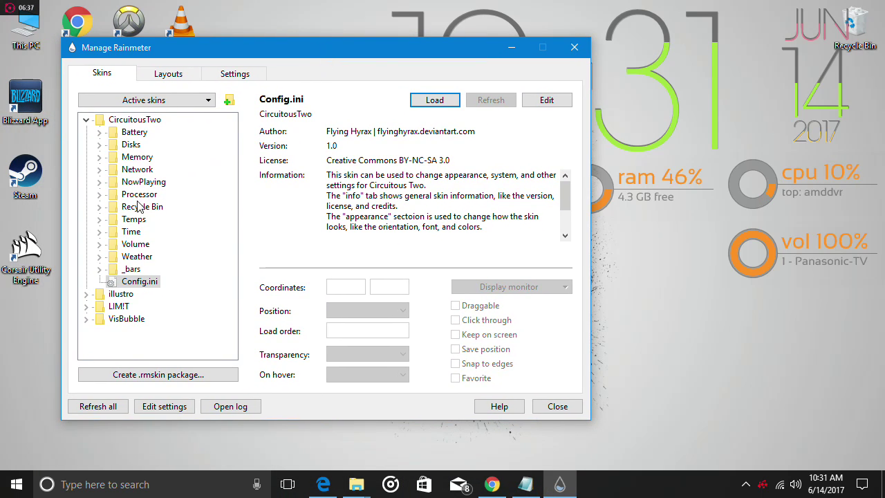
{"action": "left_click", "coordinate": [86, 307]}
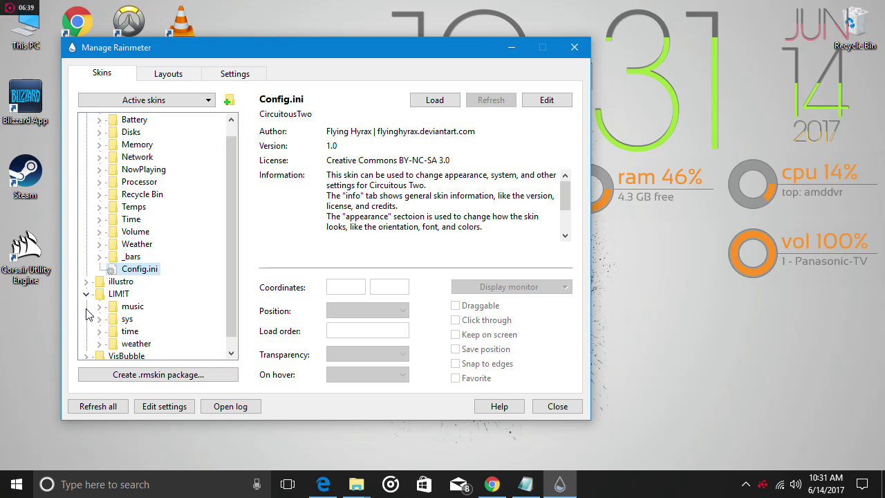
{"action": "left_click", "coordinate": [99, 319]}
{"action": "scroll", "coordinate": [128, 339], "scroll_direction": "down", "scroll_amount": 1}
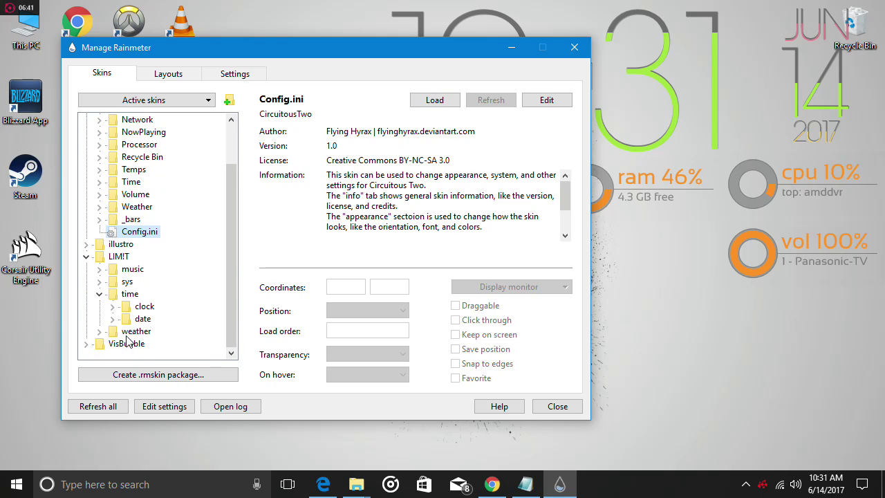
{"action": "left_click", "coordinate": [112, 306]}
{"action": "right_click", "coordinate": [158, 321]}
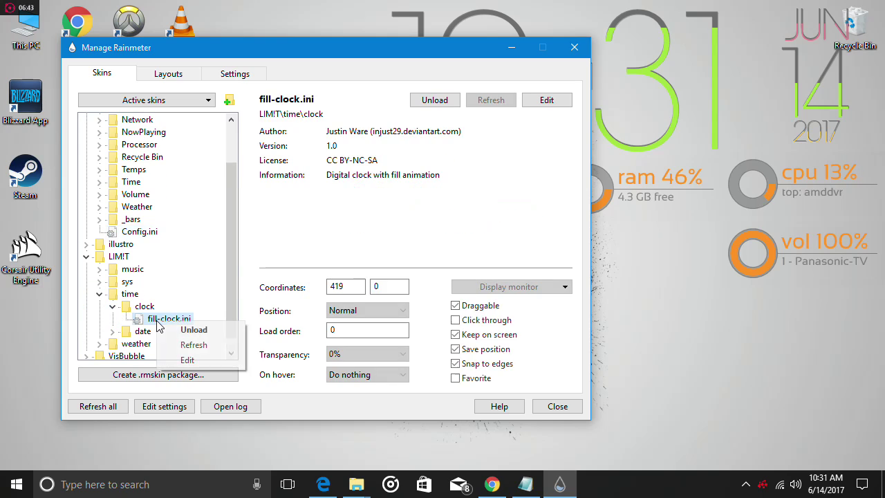
{"action": "left_click", "coordinate": [188, 357]}
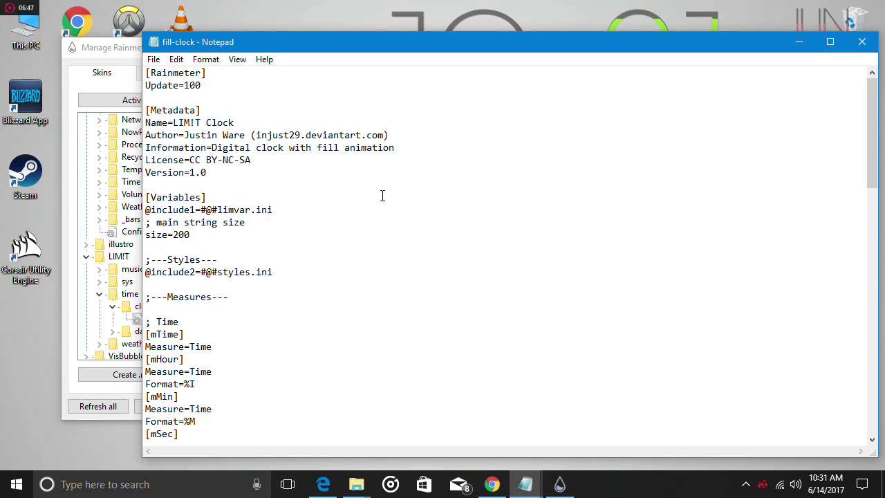
Step: Find "color" in the fill-clock file and replace the HourFill FontColor value with the copied 255,147,38
{"action": "key", "text": "ctrl+f"}
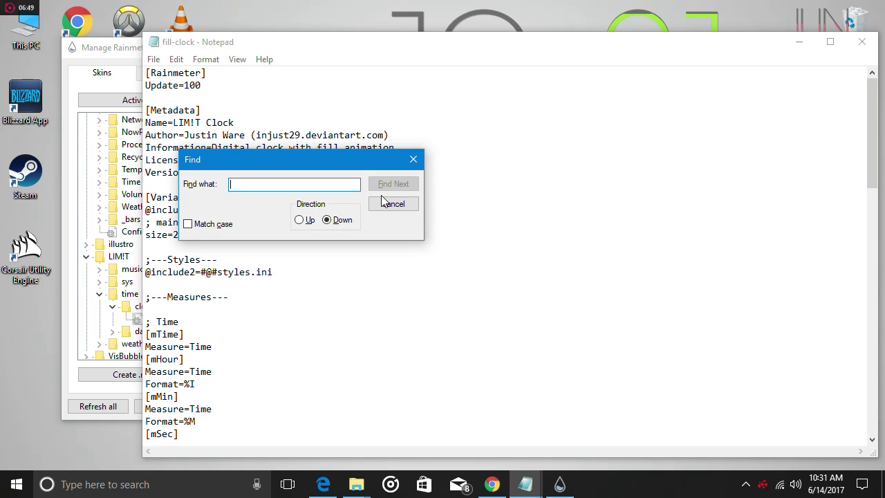
{"action": "type", "text": "color"}
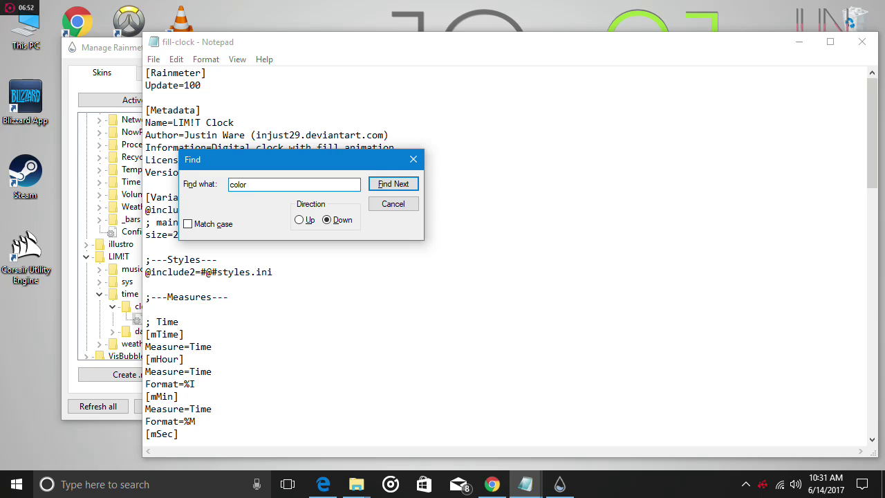
{"action": "key", "text": "Return"}
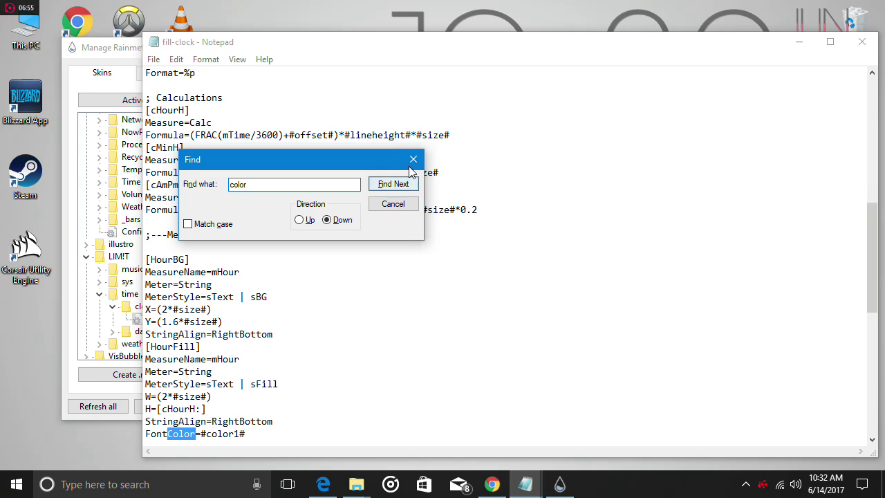
{"action": "left_click_drag", "start_coordinate": [409, 169], "coordinate": [585, 135]}
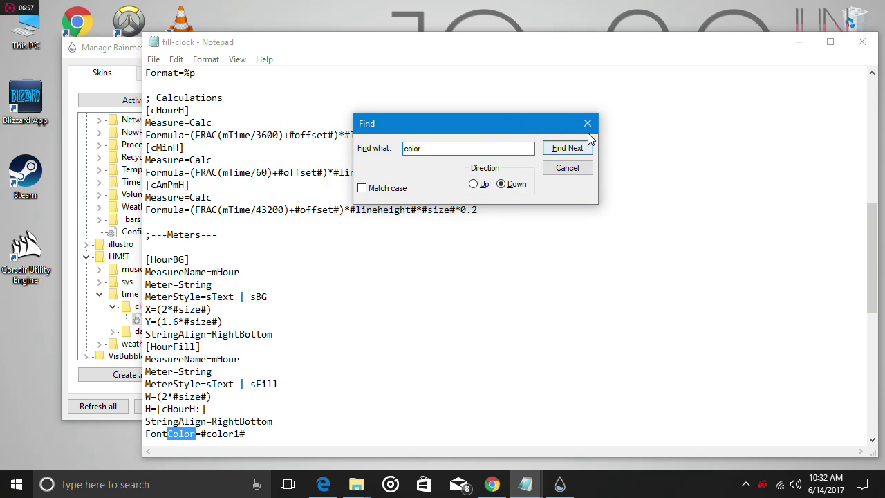
{"action": "left_click", "coordinate": [587, 123]}
{"action": "scroll", "coordinate": [229, 361], "scroll_direction": "down", "scroll_amount": 3}
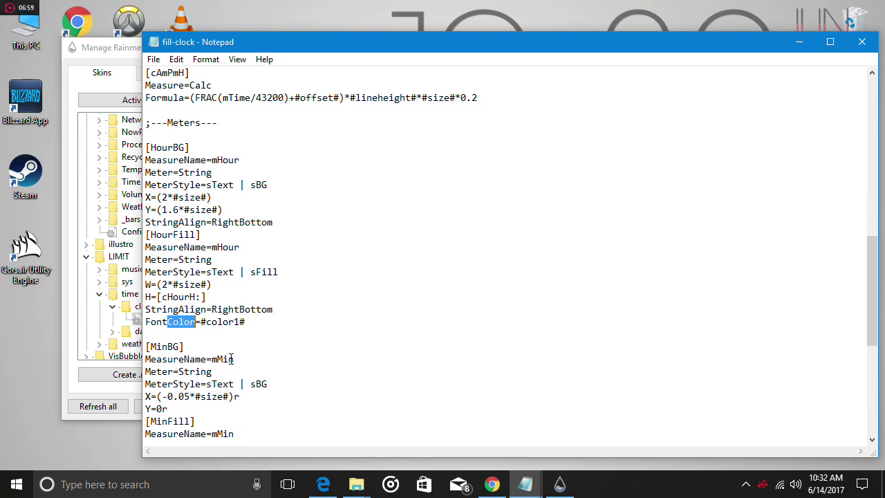
{"action": "left_click_drag", "start_coordinate": [245, 323], "coordinate": [211, 323]}
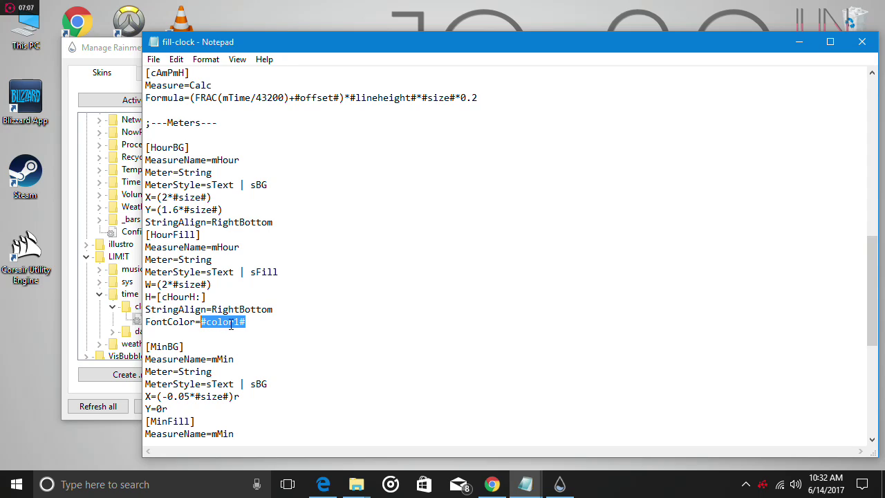
{"action": "right_click", "coordinate": [232, 329]}
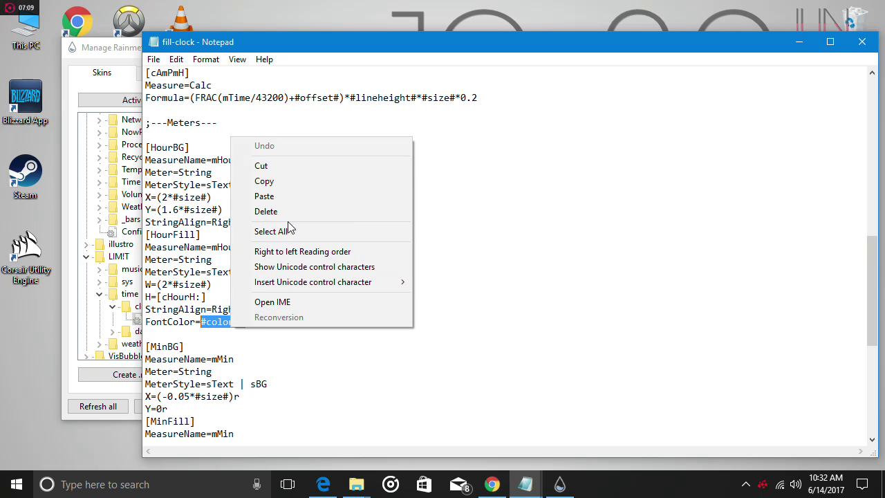
{"action": "left_click", "coordinate": [265, 197]}
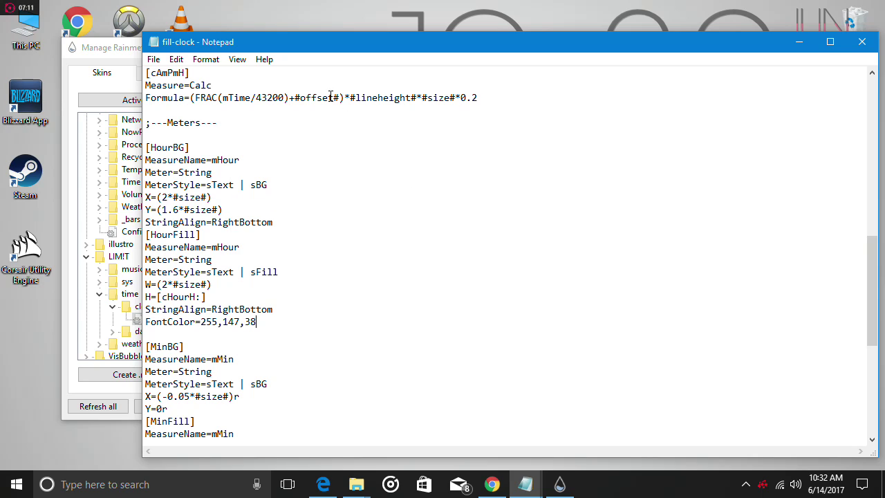
Step: Save the edited fill-clock file under its existing name and minimize Notepad
{"action": "left_click", "coordinate": [152, 60]}
{"action": "left_click", "coordinate": [169, 119]}
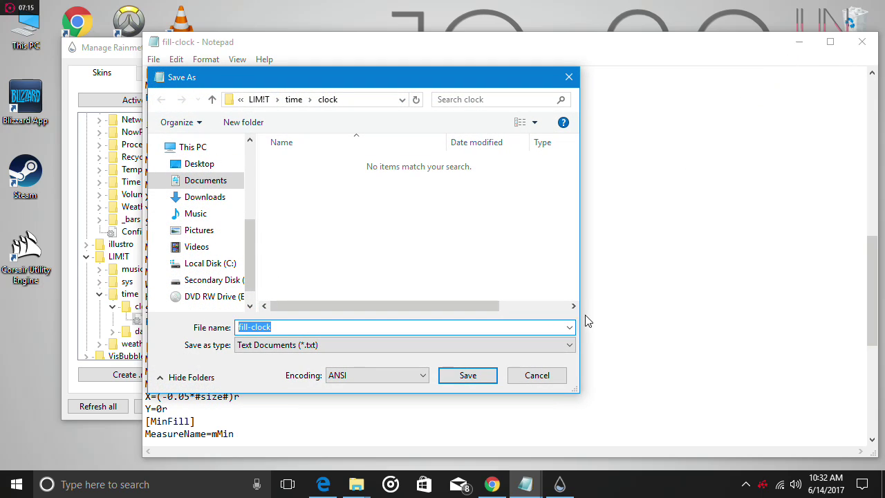
{"action": "left_click", "coordinate": [537, 372]}
{"action": "left_click", "coordinate": [153, 60]}
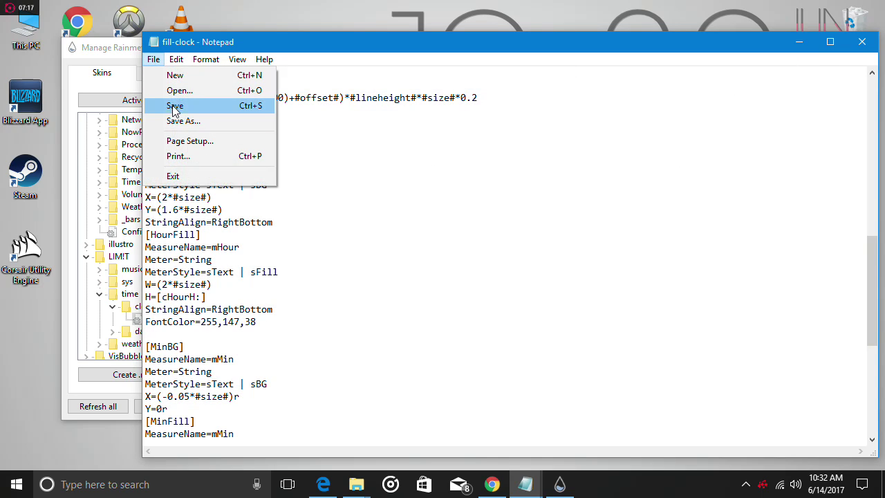
{"action": "left_click", "coordinate": [173, 105]}
{"action": "left_click", "coordinate": [801, 46]}
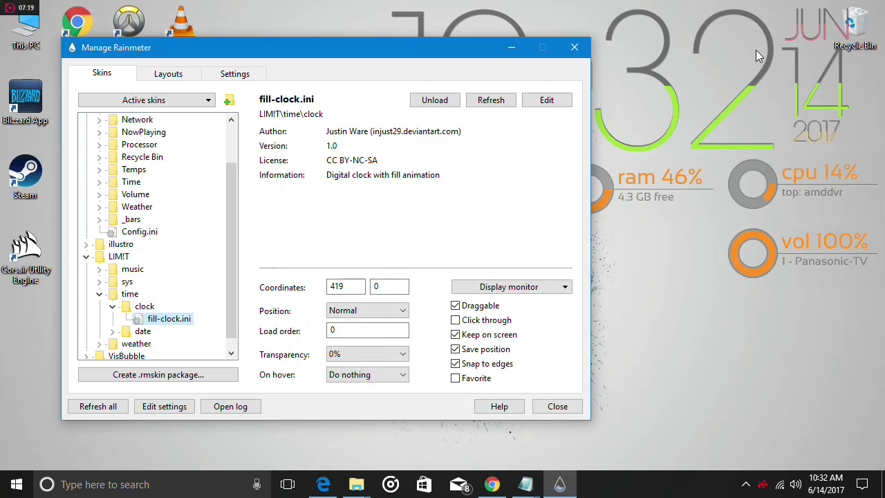
Step: Unload and load the LIM!T fill-clock.ini skin again to apply the new hour colour
{"action": "left_click_drag", "start_coordinate": [415, 52], "coordinate": [415, 69]}
{"action": "left_click", "coordinate": [433, 116]}
{"action": "left_click", "coordinate": [433, 116]}
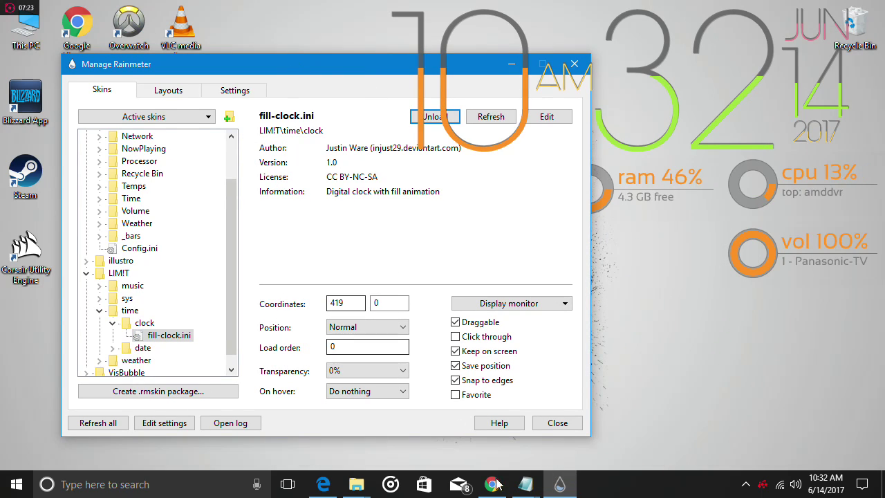
Step: Replace the MinFill FontColor value in the open fill-clock file with the copied 255,147,38
{"action": "left_click", "coordinate": [526, 484]}
{"action": "left_click", "coordinate": [557, 449]}
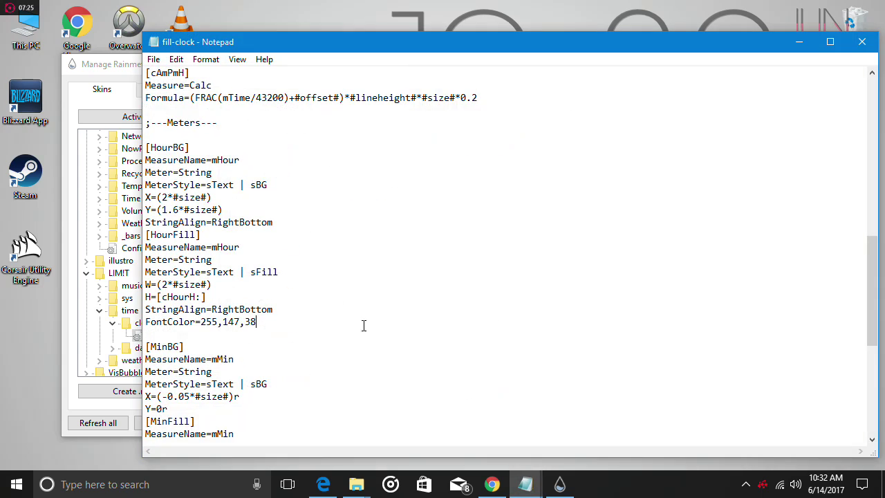
{"action": "scroll", "coordinate": [294, 307], "scroll_direction": "down", "scroll_amount": 2}
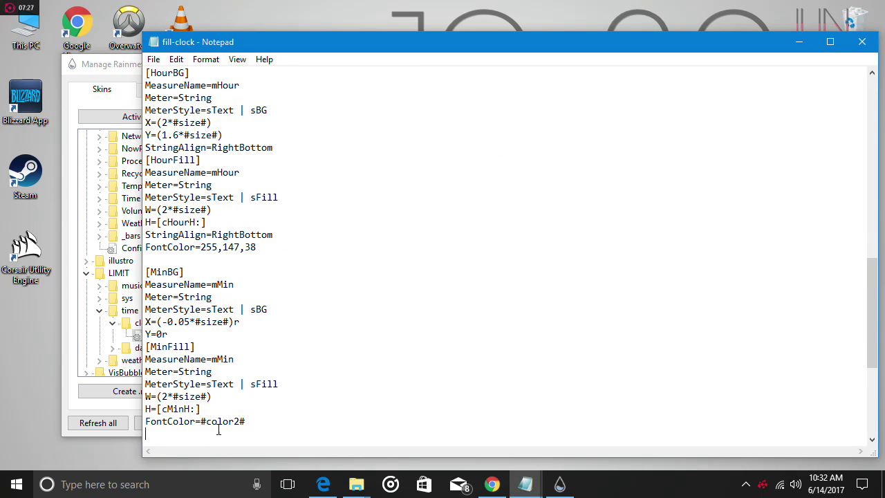
{"action": "left_click_drag", "start_coordinate": [211, 430], "coordinate": [205, 424]}
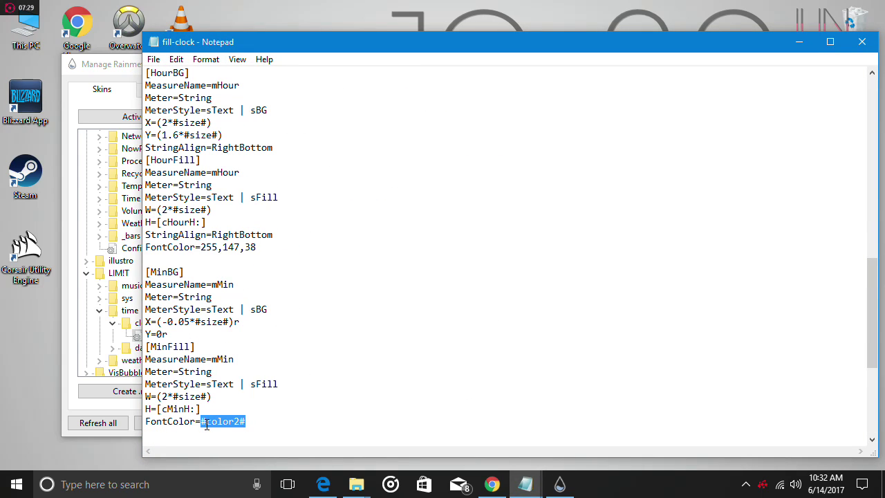
{"action": "right_click", "coordinate": [231, 426]}
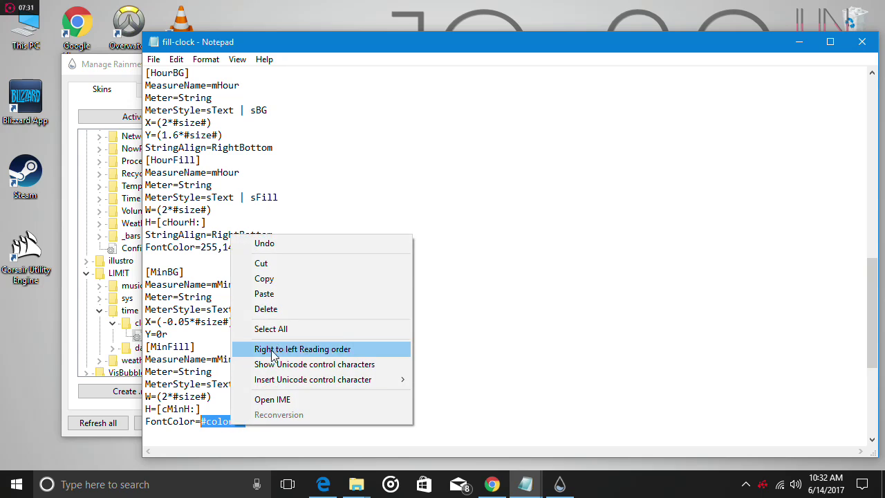
{"action": "left_click", "coordinate": [280, 292]}
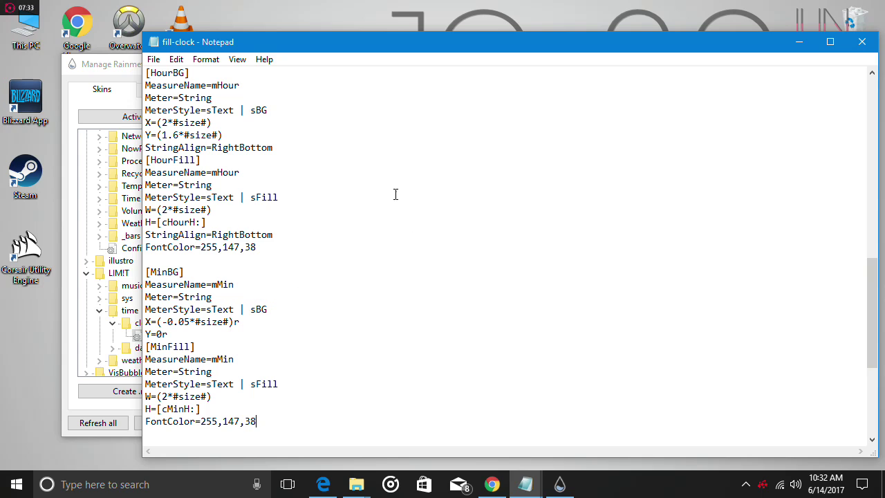
Step: Save and close the fill-clock file, then unload and load the fill-clock.ini skin to apply the minute colour
{"action": "left_click", "coordinate": [863, 42]}
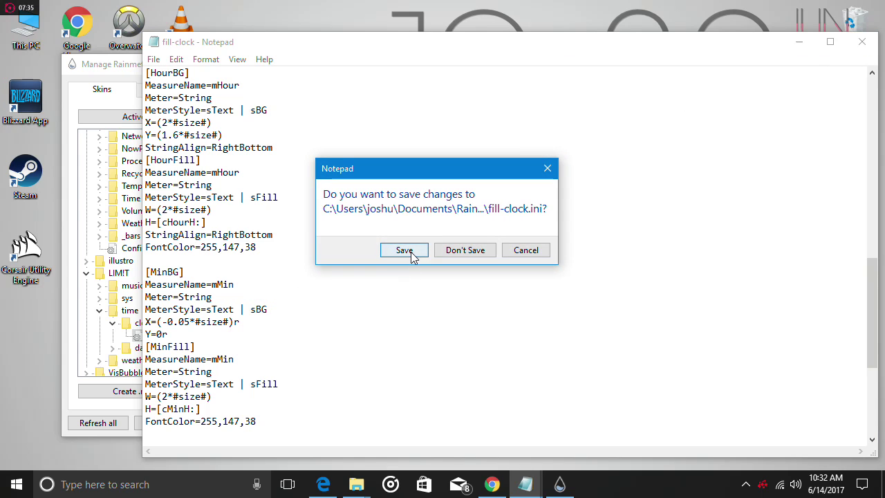
{"action": "left_click", "coordinate": [412, 253]}
{"action": "left_click", "coordinate": [433, 117]}
{"action": "left_click", "coordinate": [434, 118]}
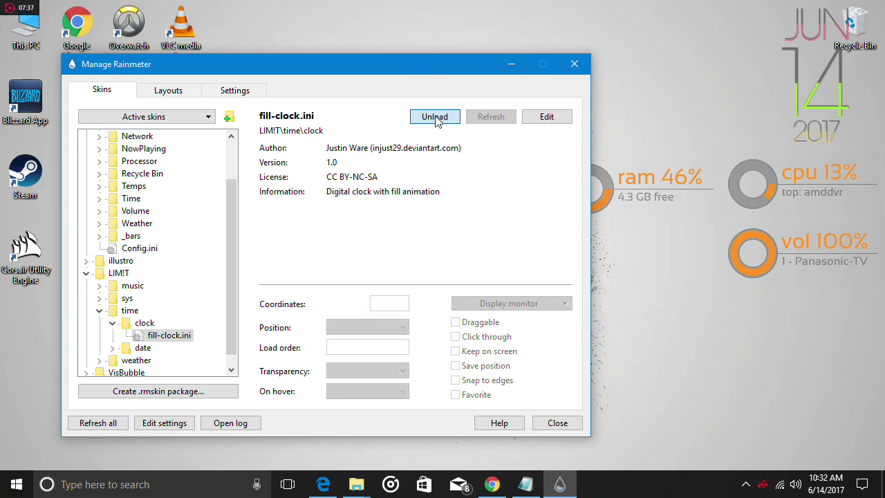
Step: Open the LIM!T date skin fill-date.ini for editing in Notepad
{"action": "scroll", "coordinate": [164, 287], "scroll_direction": "down", "scroll_amount": 1}
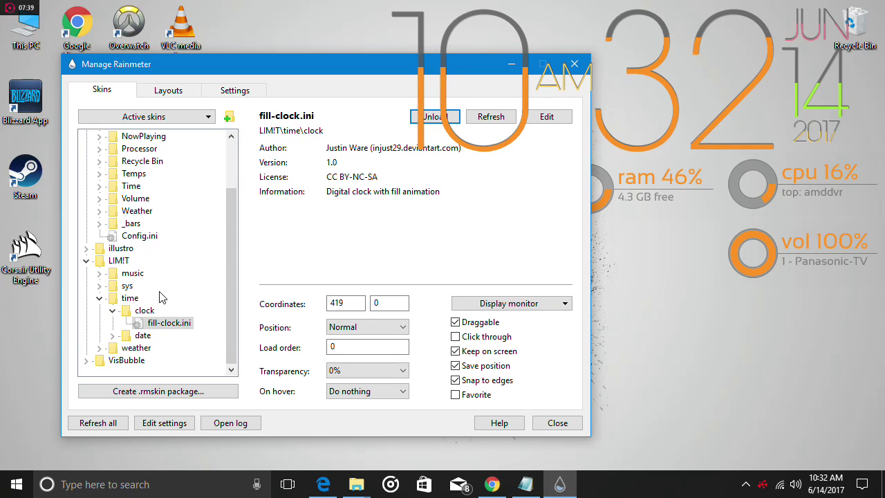
{"action": "left_click", "coordinate": [112, 335]}
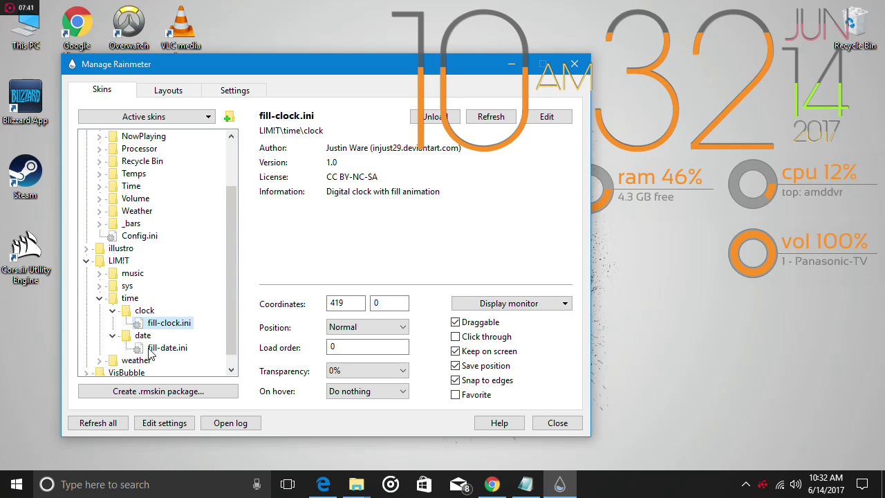
{"action": "right_click", "coordinate": [149, 350]}
{"action": "left_click", "coordinate": [179, 387]}
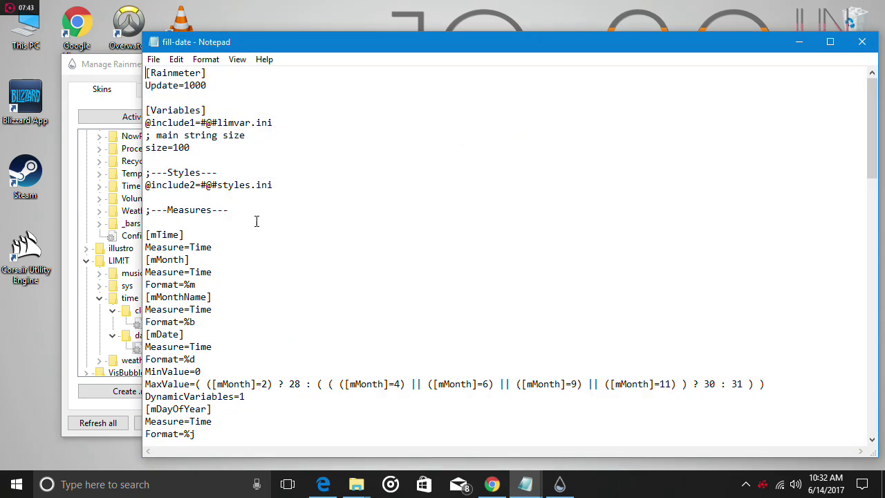
Step: Find "color" in the fill-date file and replace the MonthFill FontColor value with 255,147,38
{"action": "scroll", "coordinate": [225, 412], "scroll_direction": "down", "scroll_amount": 8}
{"action": "scroll", "coordinate": [226, 404], "scroll_direction": "up", "scroll_amount": 5}
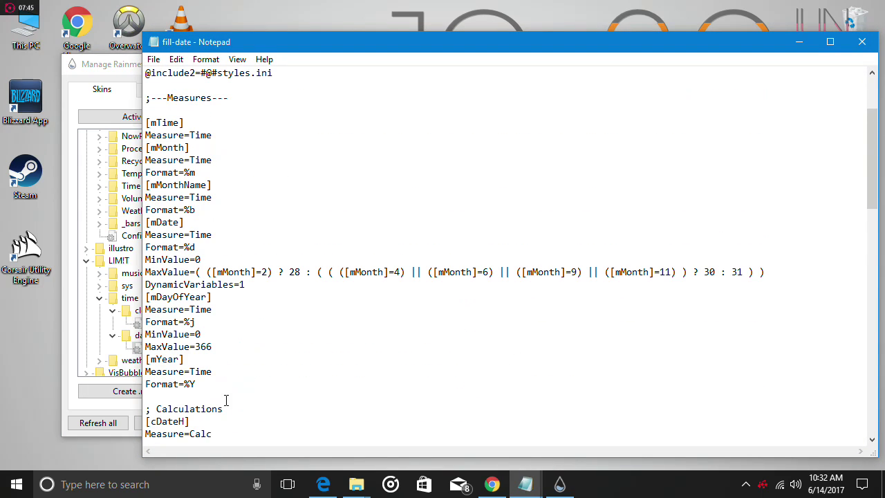
{"action": "key", "text": "ctrl+f"}
{"action": "type", "text": "color"}
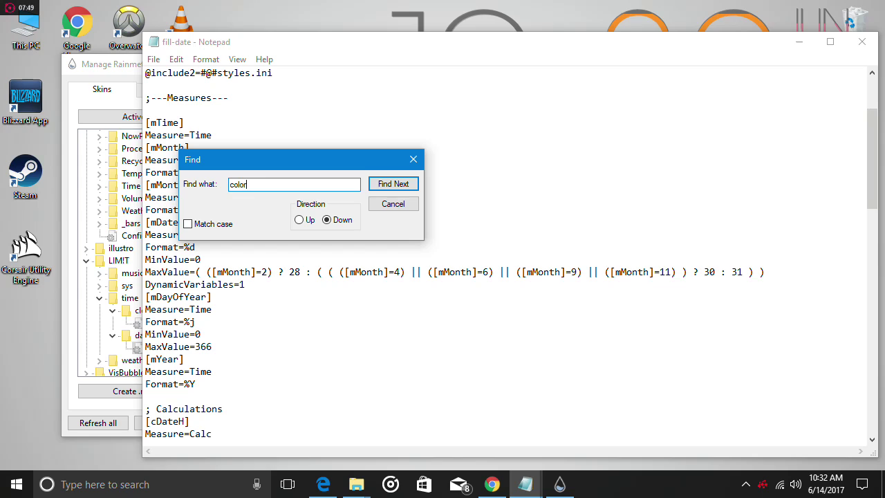
{"action": "left_click", "coordinate": [392, 184]}
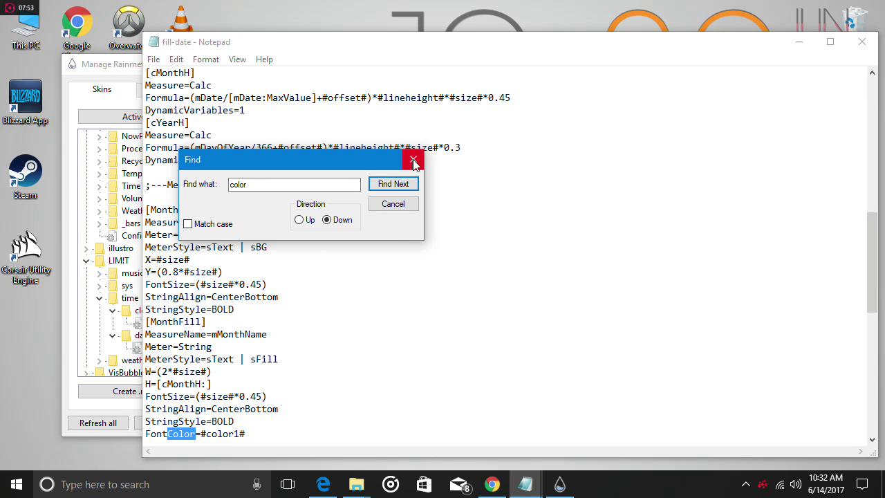
{"action": "left_click", "coordinate": [414, 162]}
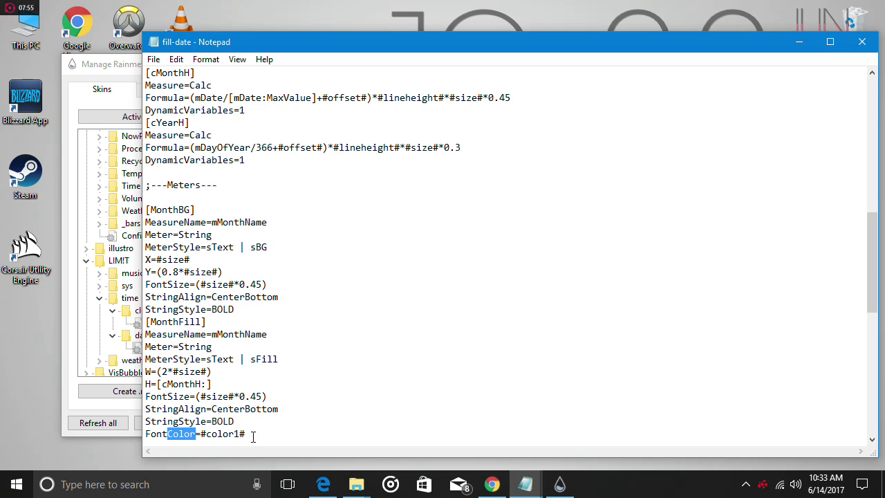
{"action": "left_click_drag", "start_coordinate": [247, 434], "coordinate": [203, 373]}
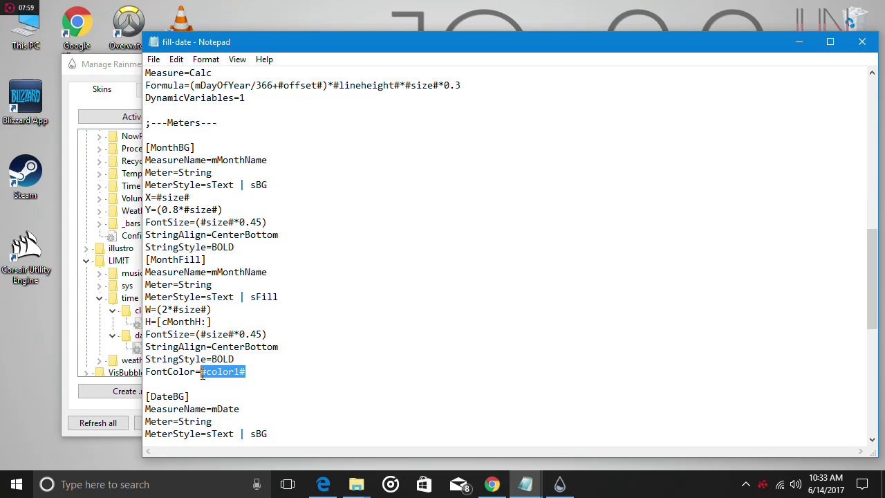
{"action": "right_click", "coordinate": [215, 370]}
{"action": "left_click", "coordinate": [247, 243]}
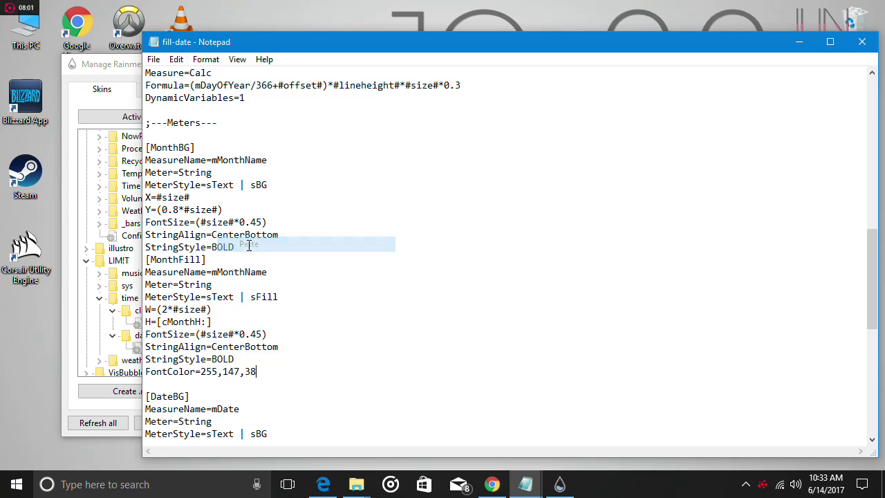
Step: Replace the DateFill FontColor value in the fill-date file with 255,147,38
{"action": "scroll", "coordinate": [275, 310], "scroll_direction": "down", "scroll_amount": 2}
{"action": "scroll", "coordinate": [275, 311], "scroll_direction": "down", "scroll_amount": 3}
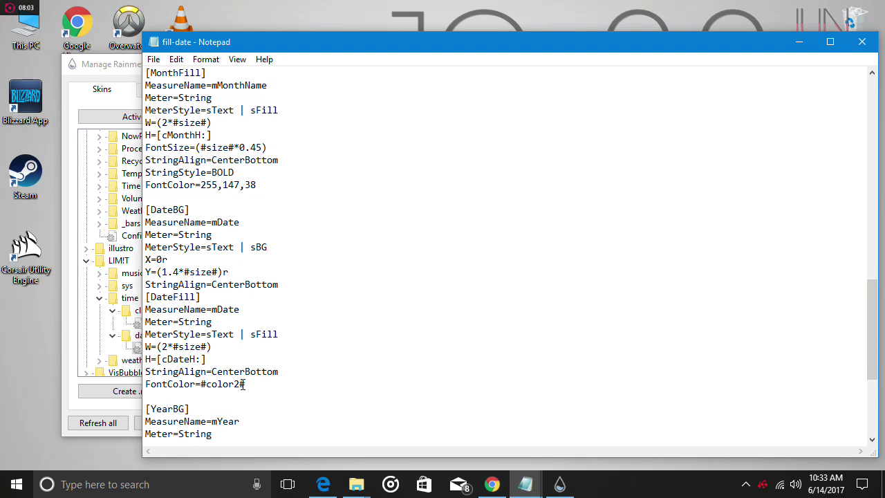
{"action": "left_click_drag", "start_coordinate": [245, 388], "coordinate": [210, 389]}
{"action": "right_click", "coordinate": [209, 388]}
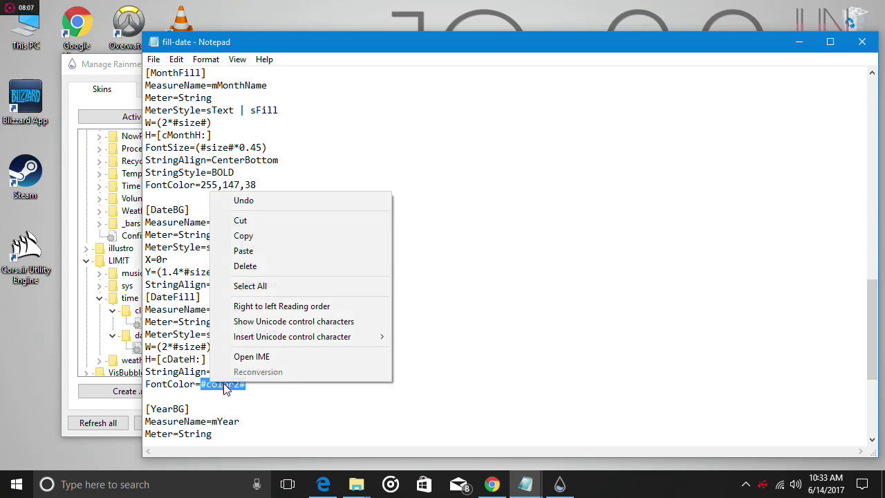
{"action": "left_click", "coordinate": [253, 257]}
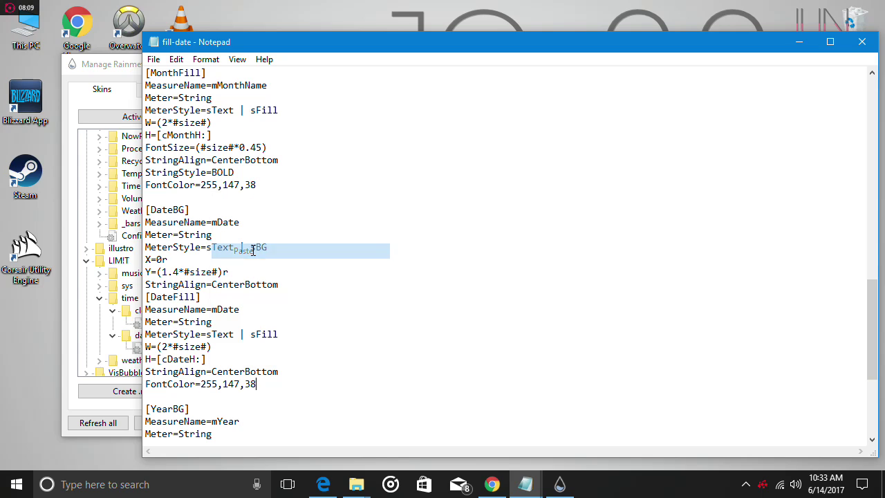
Step: Replace the YearFill FontColor value in the fill-date file with 255,147,38
{"action": "scroll", "coordinate": [286, 298], "scroll_direction": "down", "scroll_amount": 4}
{"action": "scroll", "coordinate": [283, 318], "scroll_direction": "down", "scroll_amount": 2}
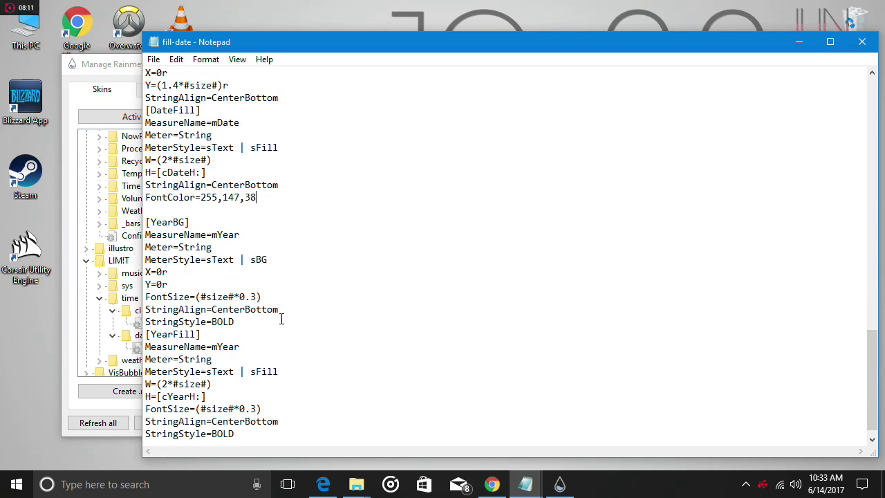
{"action": "left_click_drag", "start_coordinate": [244, 434], "coordinate": [207, 437]}
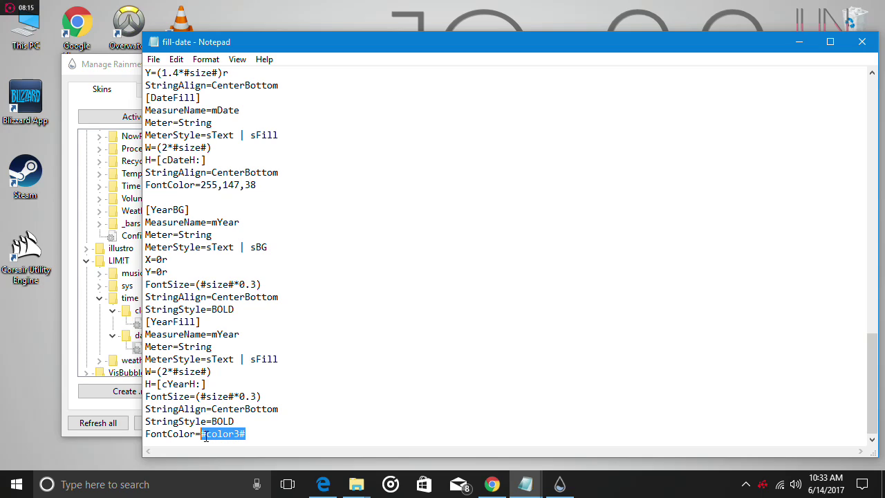
{"action": "right_click", "coordinate": [205, 435]}
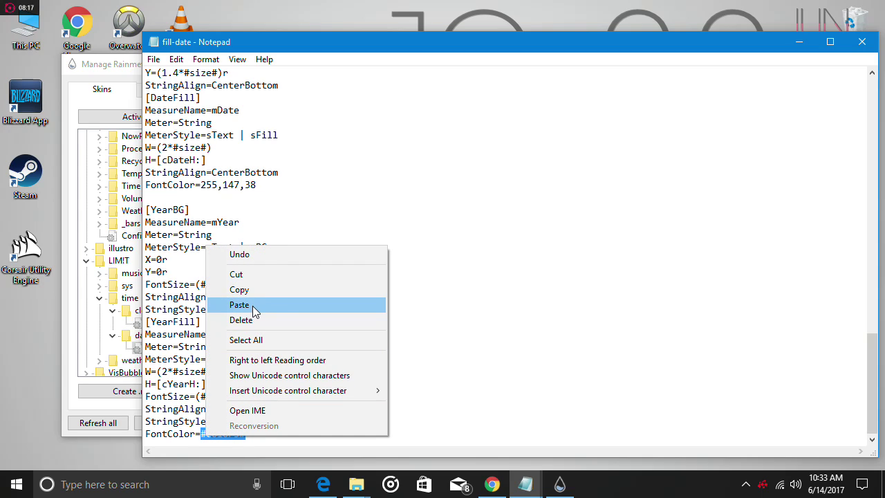
{"action": "left_click", "coordinate": [240, 305]}
Step: Save and close the fill-date file, then unload and load the fill-date.ini skin to apply the date colours
{"action": "left_click", "coordinate": [859, 40]}
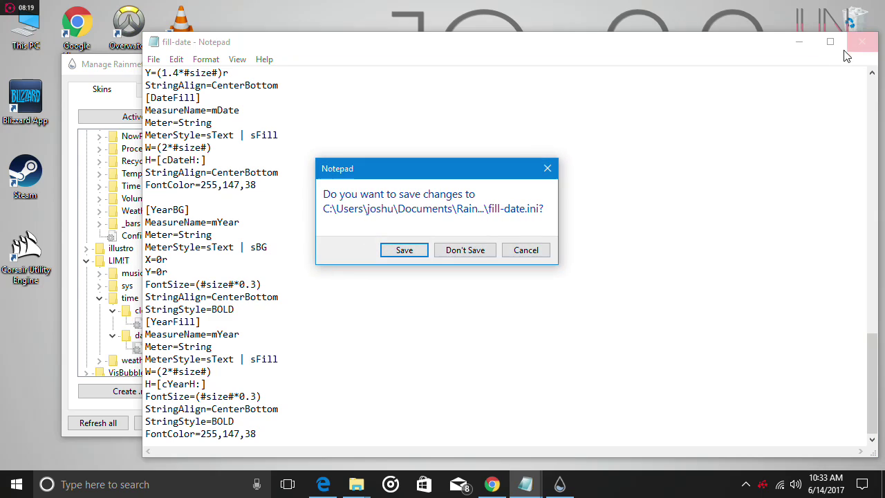
{"action": "left_click", "coordinate": [404, 250]}
{"action": "mouse_move", "coordinate": [468, 74]}
{"action": "left_mouse_down"}
{"action": "mouse_move", "coordinate": [413, 148]}
{"action": "mouse_move", "coordinate": [458, 61]}
{"action": "left_mouse_up"}
{"action": "left_click", "coordinate": [431, 103]}
{"action": "left_click", "coordinate": [431, 104]}
Step: Reopen fill-clock.ini for editing and replace the ampmFill FontColor value with 255,147,38
{"action": "right_click", "coordinate": [152, 310]}
{"action": "left_click", "coordinate": [181, 347]}
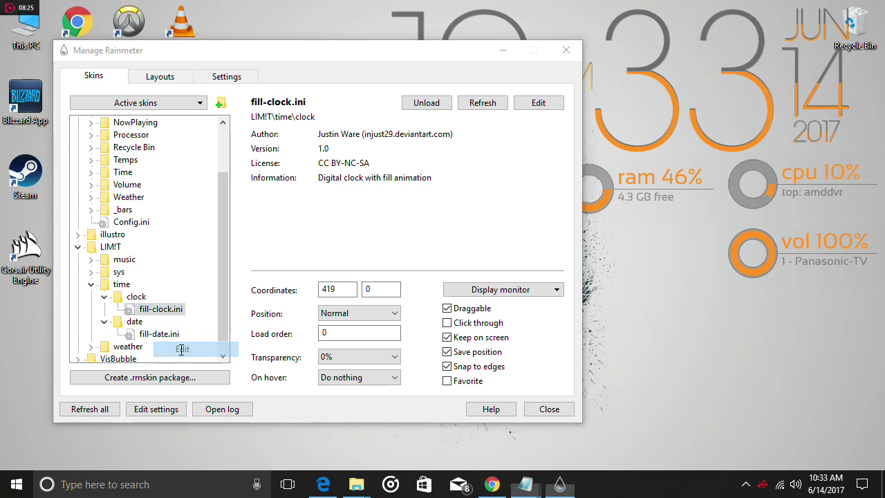
{"action": "scroll", "coordinate": [277, 280], "scroll_direction": "down", "scroll_amount": 6}
{"action": "scroll", "coordinate": [277, 280], "scroll_direction": "down", "scroll_amount": 15}
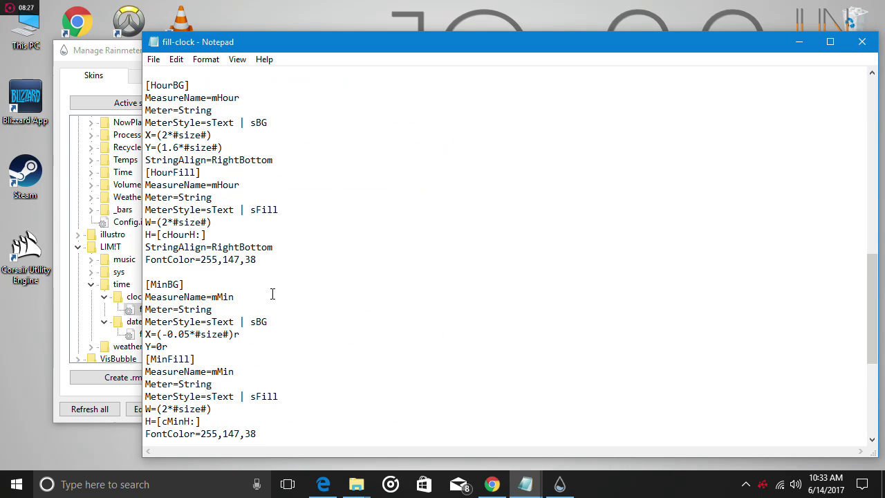
{"action": "scroll", "coordinate": [273, 293], "scroll_direction": "down", "scroll_amount": 2}
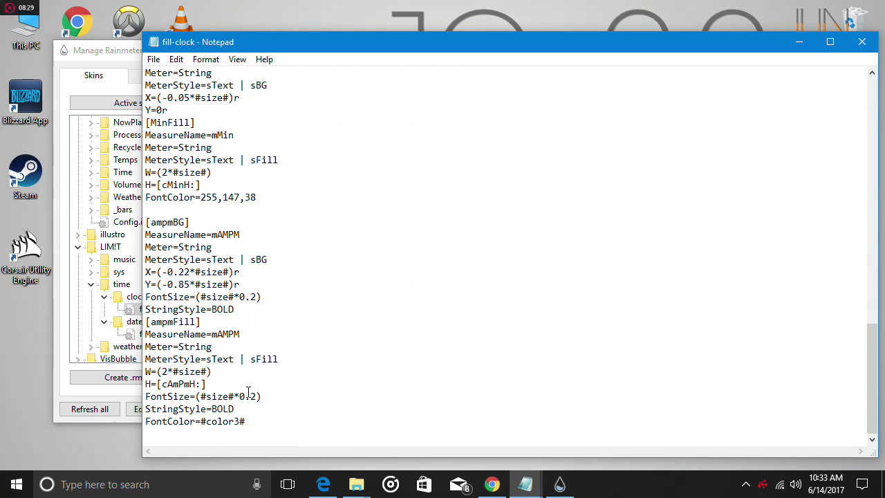
{"action": "left_click_drag", "start_coordinate": [244, 423], "coordinate": [205, 424]}
{"action": "right_click", "coordinate": [211, 423]}
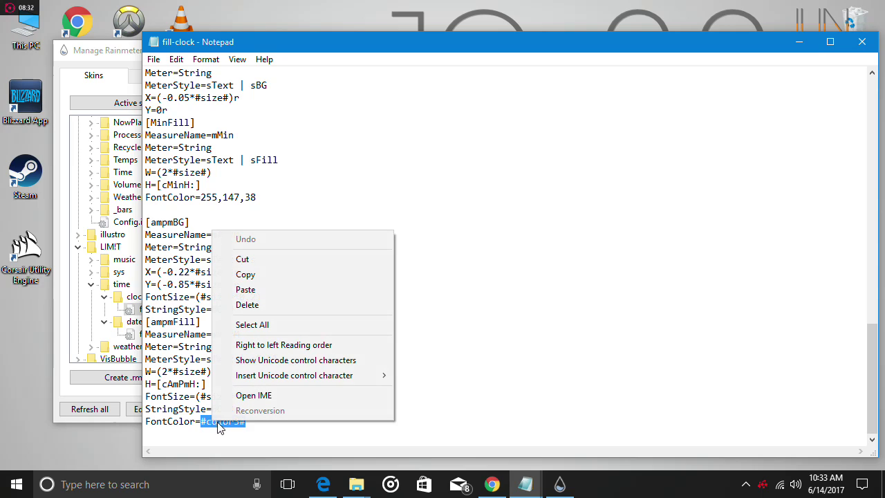
{"action": "left_click", "coordinate": [247, 290]}
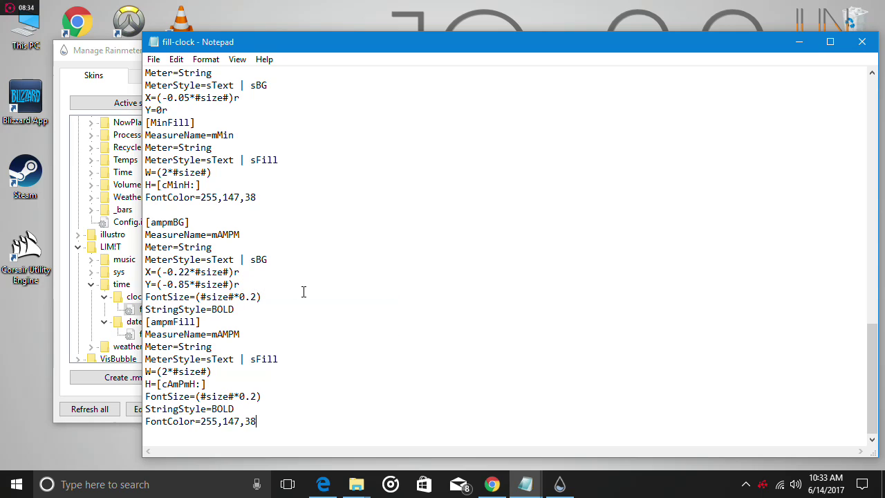
Step: Save and close the fill-clock file, then reload the fill-clock.ini skin to apply the AM/PM colour
{"action": "left_click", "coordinate": [861, 43]}
{"action": "left_click", "coordinate": [421, 253]}
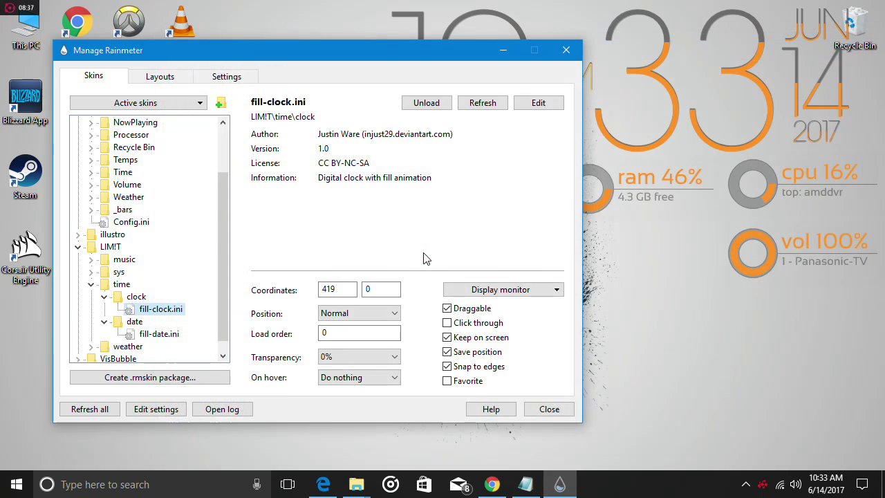
{"action": "left_click", "coordinate": [426, 104]}
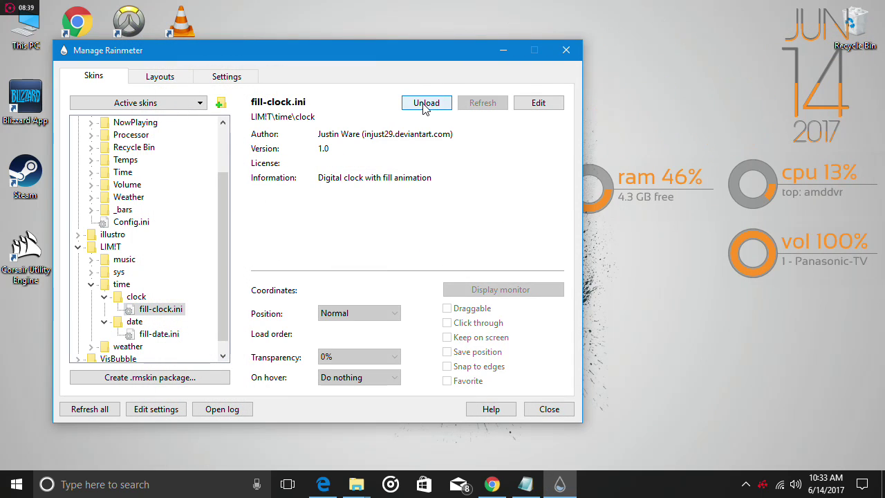
{"action": "left_click", "coordinate": [426, 103]}
Step: Open the ss+(2017-02-18+at+06.09.42) image from the rain meter folder in Photos and tile it side by side with the Skins folder window
{"action": "left_click_drag", "start_coordinate": [346, 48], "coordinate": [422, 95]}
{"action": "mouse_move", "coordinate": [359, 488]}
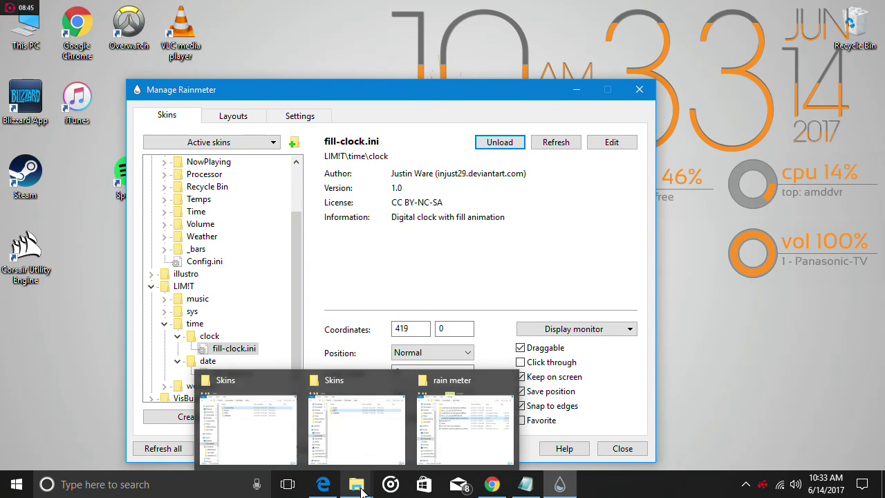
{"action": "left_click", "coordinate": [450, 431]}
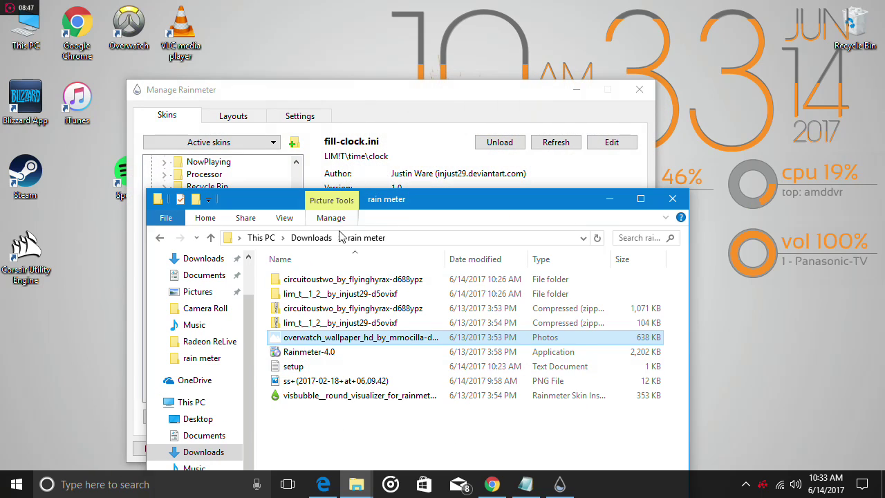
{"action": "double_click", "coordinate": [315, 381]}
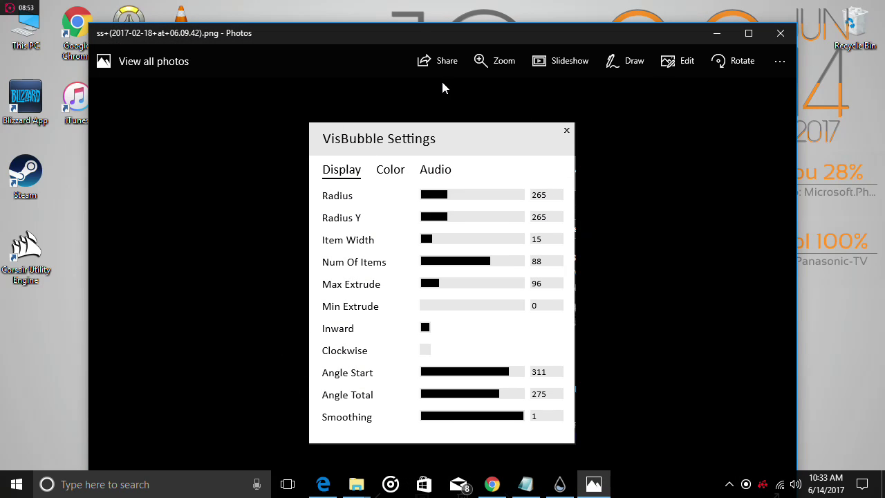
{"action": "left_click_drag", "start_coordinate": [393, 32], "coordinate": [884, 32]}
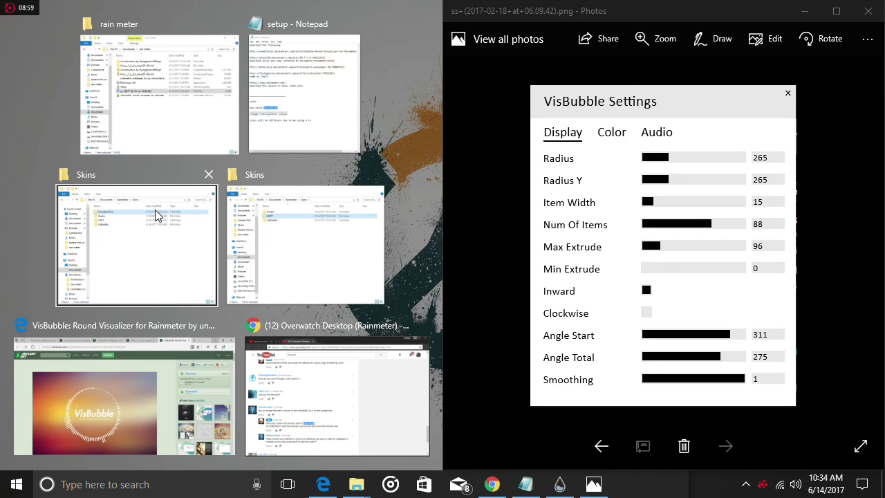
{"action": "left_click", "coordinate": [290, 249]}
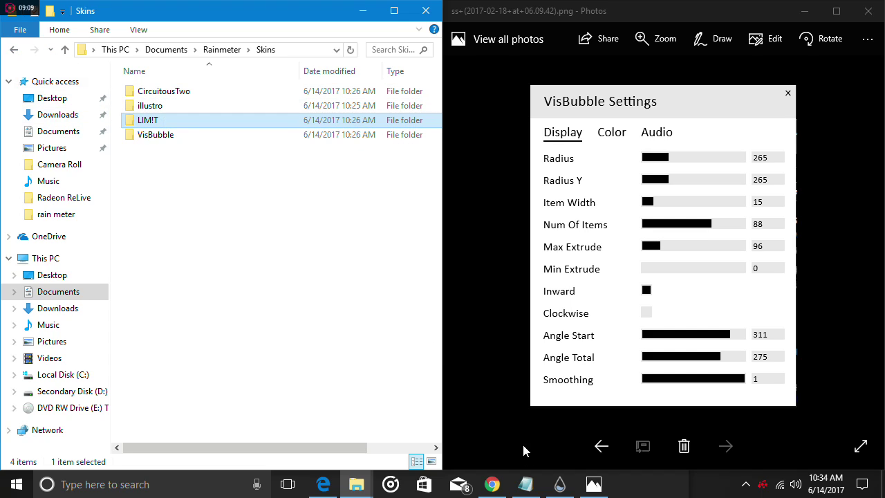
Step: Bring up Manage Rainmeter beside the reference image and load SettingsWindow.ini from the VisBubble SettingsWindow folder
{"action": "left_click", "coordinate": [560, 484]}
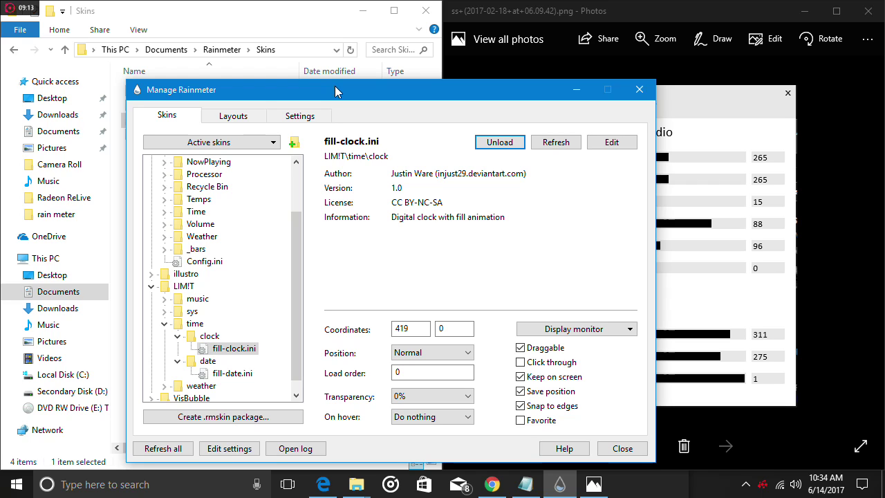
{"action": "left_click_drag", "start_coordinate": [330, 90], "coordinate": [241, 105]}
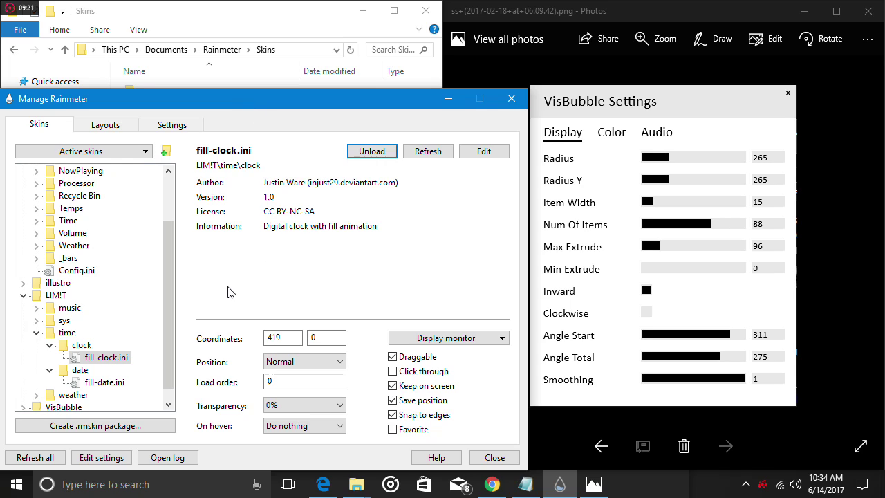
{"action": "scroll", "coordinate": [128, 303], "scroll_direction": "down", "scroll_amount": 1}
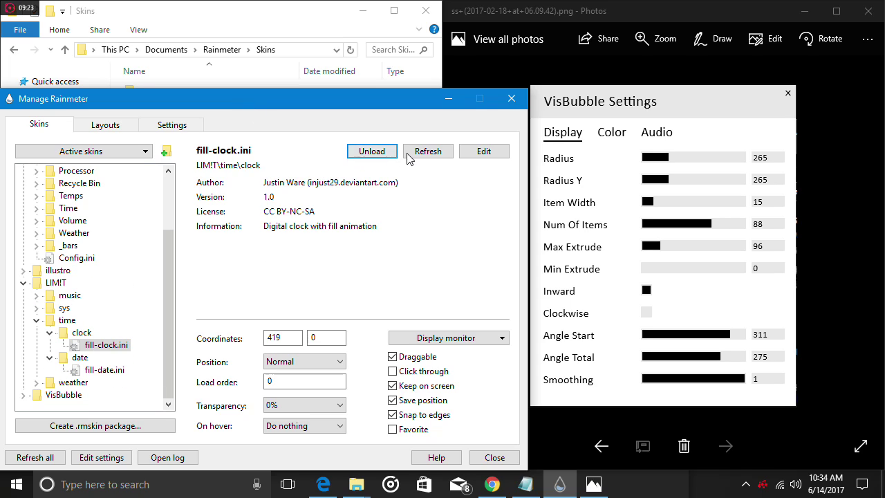
{"action": "scroll", "coordinate": [97, 257], "scroll_direction": "up", "scroll_amount": 2}
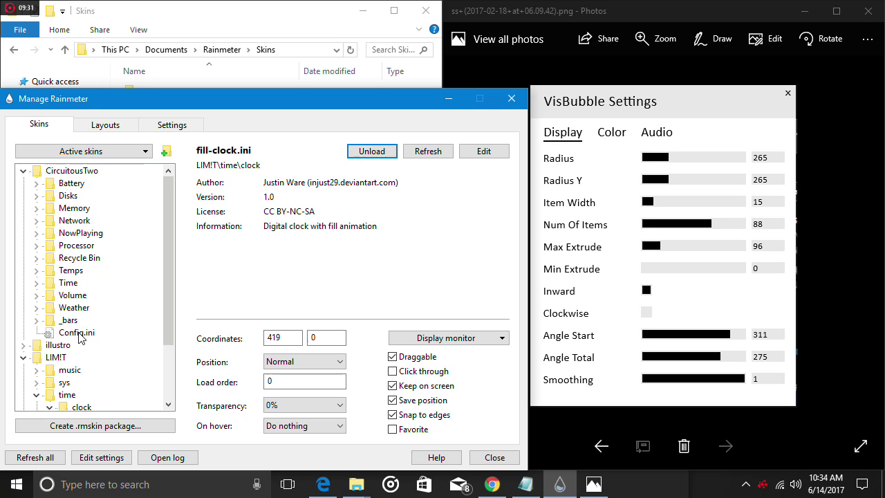
{"action": "scroll", "coordinate": [78, 345], "scroll_direction": "down", "scroll_amount": 2}
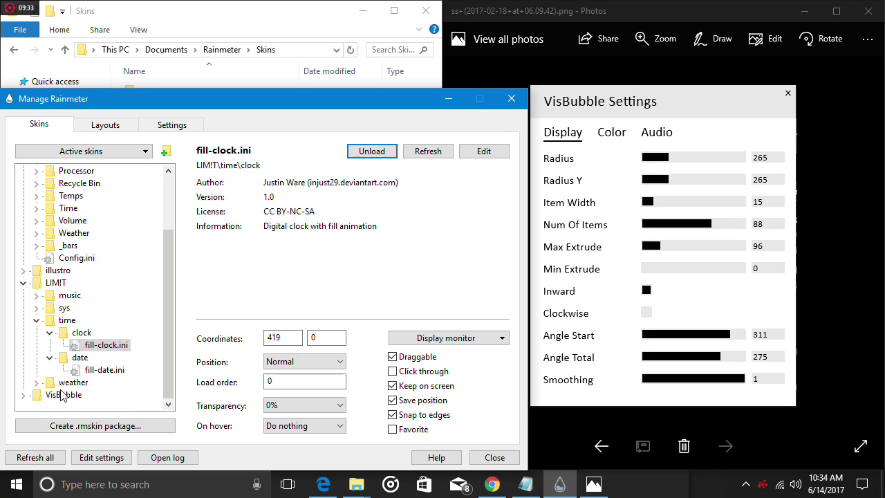
{"action": "scroll", "coordinate": [42, 401], "scroll_direction": "down", "scroll_amount": 2}
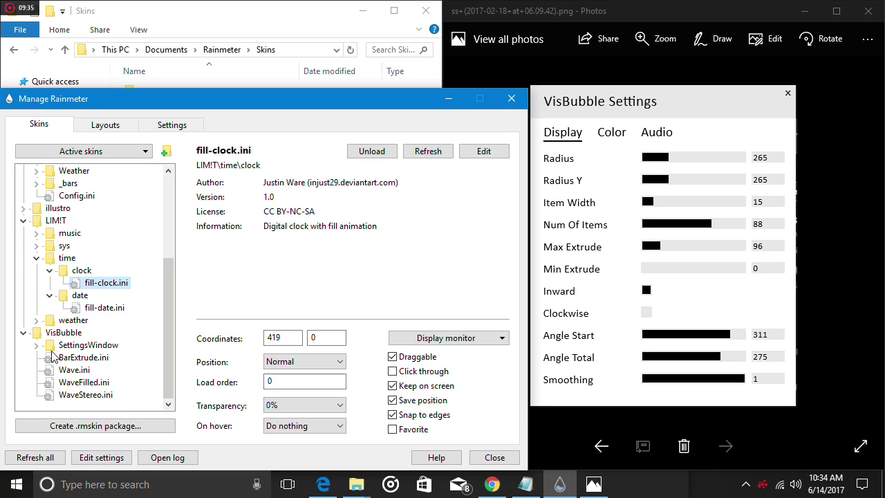
{"action": "left_click", "coordinate": [36, 344]}
{"action": "double_click", "coordinate": [89, 395]}
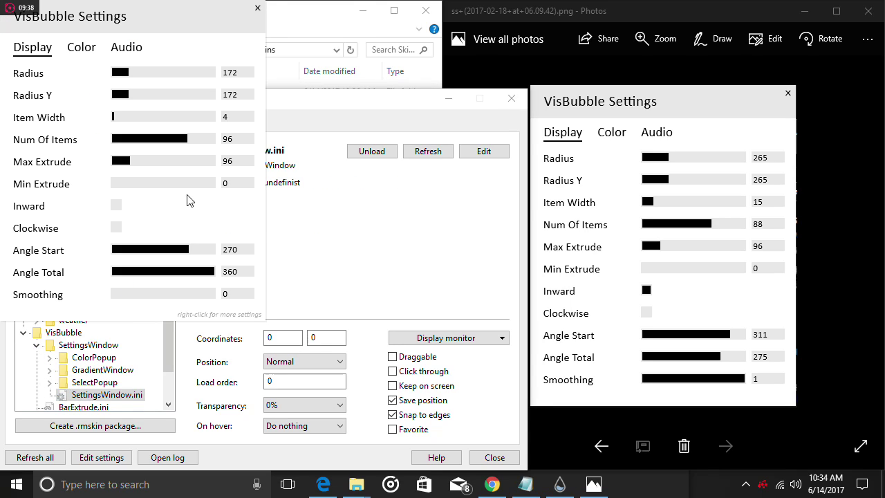
Step: Set Angle Total to 275 and Smoothing to 1 in the VisBubble display settings
{"action": "left_click", "coordinate": [232, 273]}
{"action": "type", "text": "275"}
{"action": "key", "text": "Return"}
{"action": "left_click", "coordinate": [231, 295]}
{"action": "key", "text": "BackSpace"}
{"action": "type", "text": "1"}
{"action": "key", "text": "Return"}
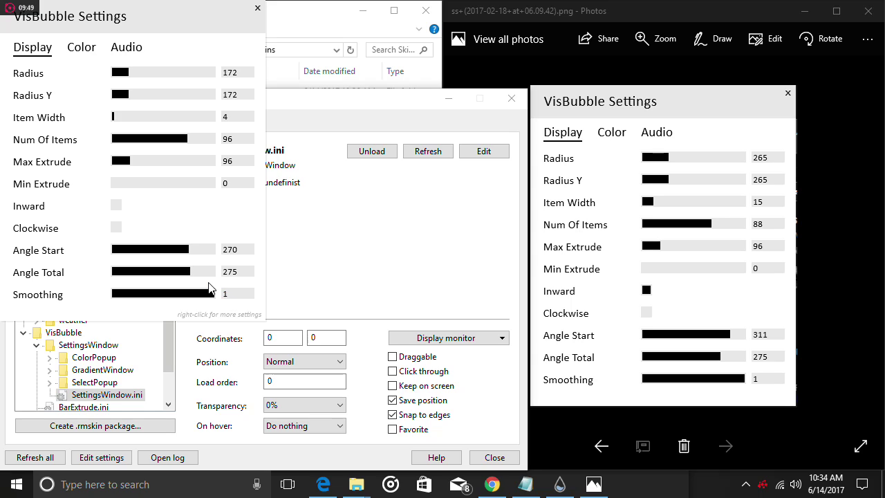
Step: Try to set Angle Start to 311 and Num Of Items to 88 in the VisBubble display settings
{"action": "left_click", "coordinate": [238, 250]}
{"action": "type", "text": "311"}
{"action": "key", "text": "Return"}
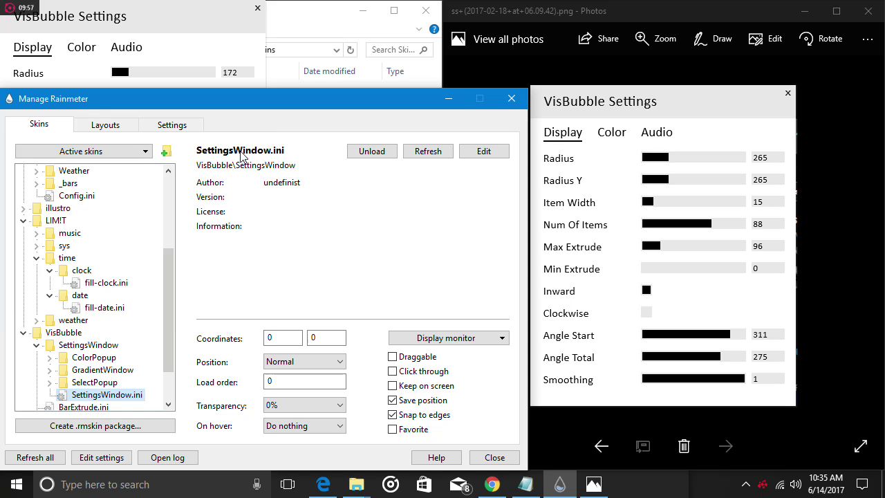
{"action": "left_click", "coordinate": [231, 141]}
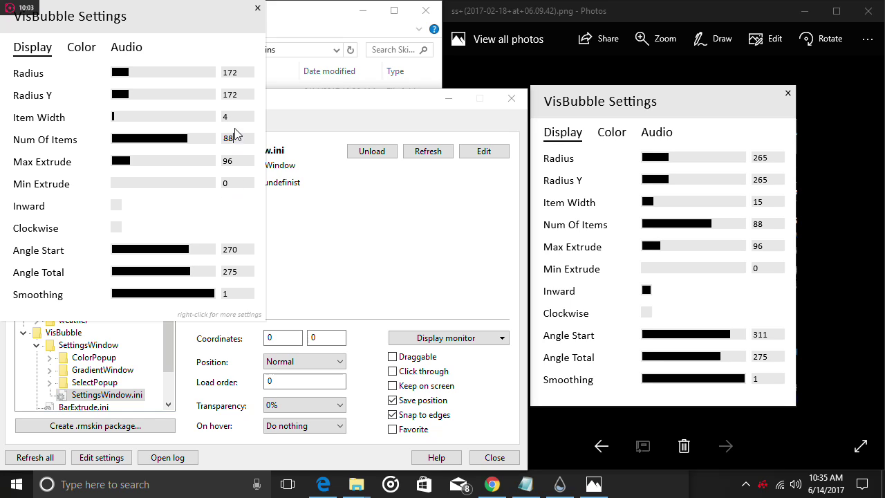
{"action": "key", "text": "Return"}
Step: Set Item Width to 15 and Num Of Items to 88 in the VisBubble display settings
{"action": "double_click", "coordinate": [228, 119]}
{"action": "left_click", "coordinate": [220, 41]}
{"action": "left_click", "coordinate": [228, 117]}
{"action": "type", "text": "15"}
{"action": "key", "text": "Return"}
{"action": "left_click", "coordinate": [228, 139]}
{"action": "type", "text": "88"}
{"action": "key", "text": "Return"}
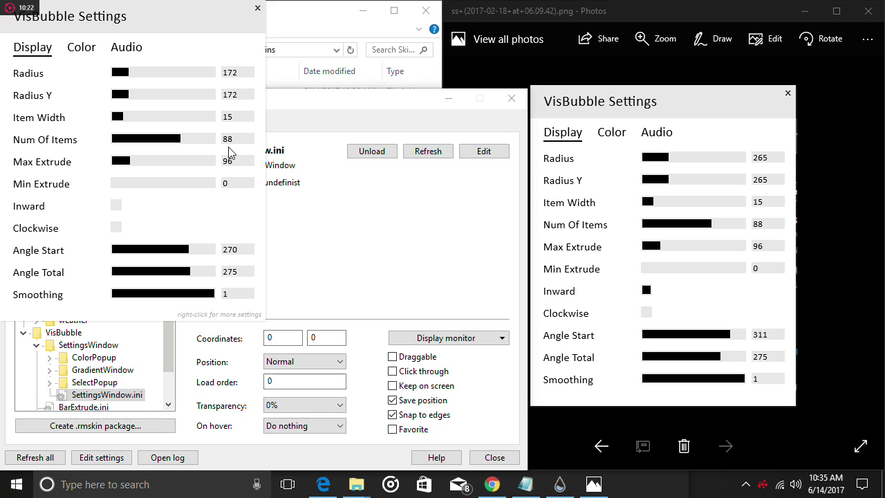
Step: Set Angle Start to 311 and both Radius and Radius Y to 265 in the VisBubble display settings
{"action": "left_click", "coordinate": [231, 253]}
{"action": "type", "text": "311"}
{"action": "key", "text": "Return"}
{"action": "left_click", "coordinate": [237, 73]}
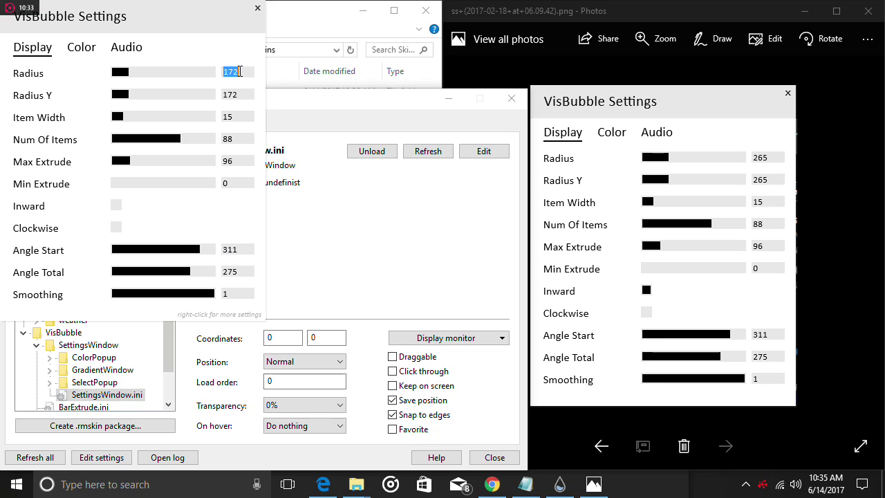
{"action": "type", "text": "265"}
{"action": "key", "text": "Return"}
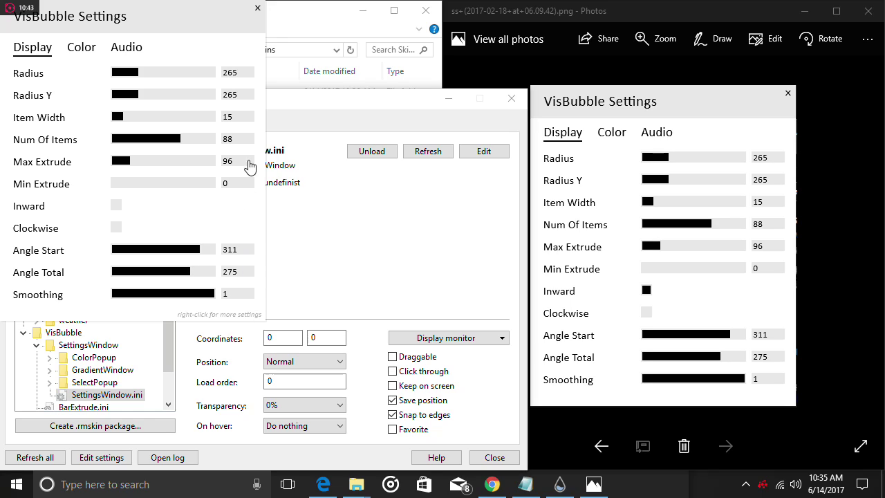
Step: Change the visualizer's Single Color to orange in the VisBubble color settings, and close the settings window
{"action": "left_click", "coordinate": [72, 54]}
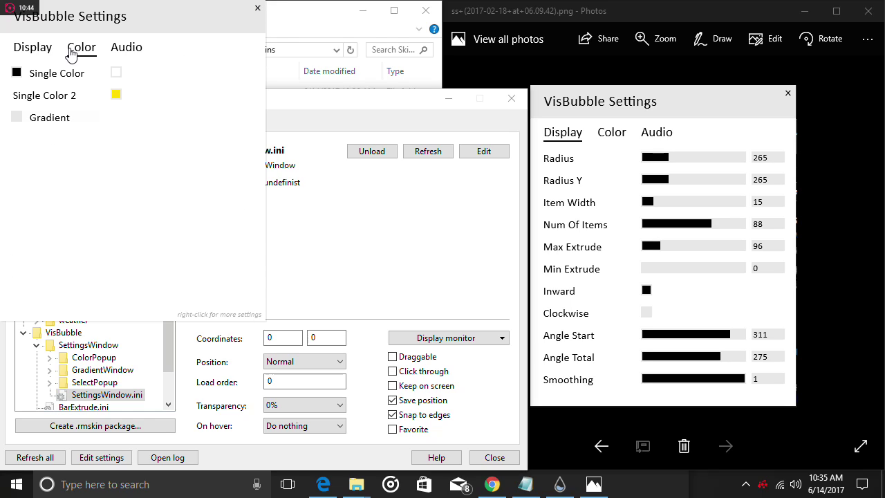
{"action": "left_click", "coordinate": [117, 73]}
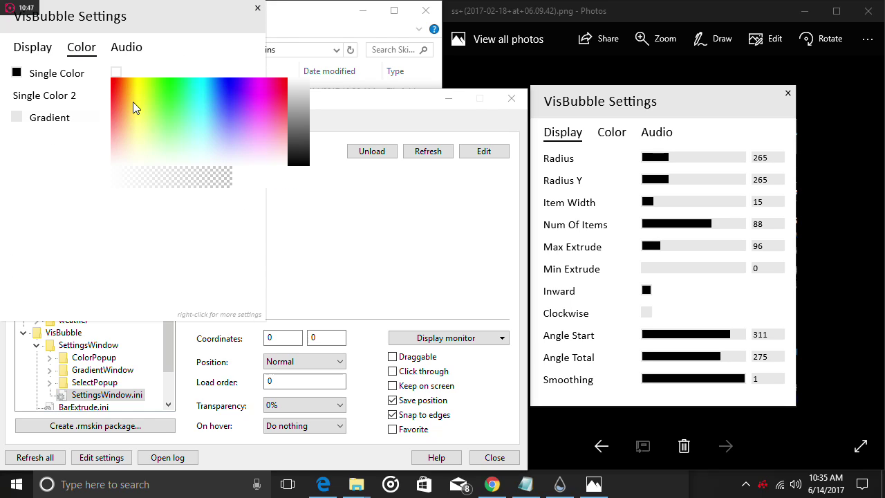
{"action": "left_click", "coordinate": [128, 89]}
{"action": "left_click", "coordinate": [128, 79]}
{"action": "left_click", "coordinate": [127, 85]}
{"action": "left_click", "coordinate": [128, 84]}
{"action": "left_click", "coordinate": [127, 83]}
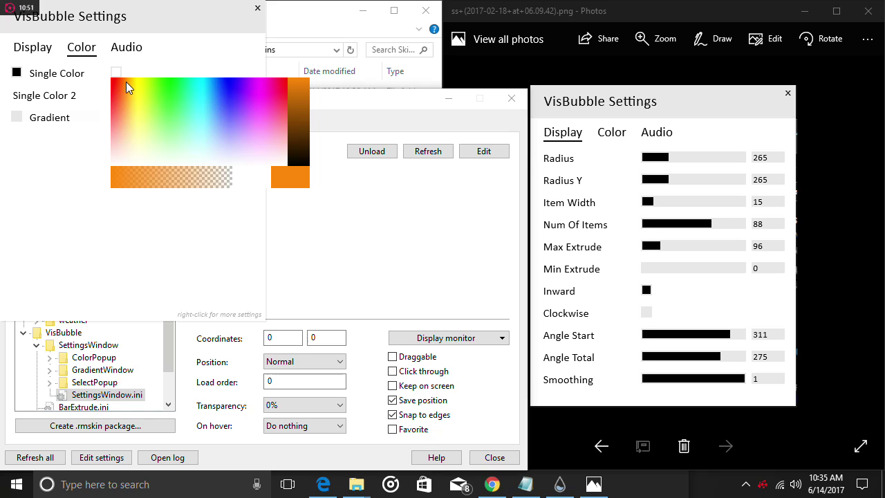
{"action": "left_click", "coordinate": [311, 185]}
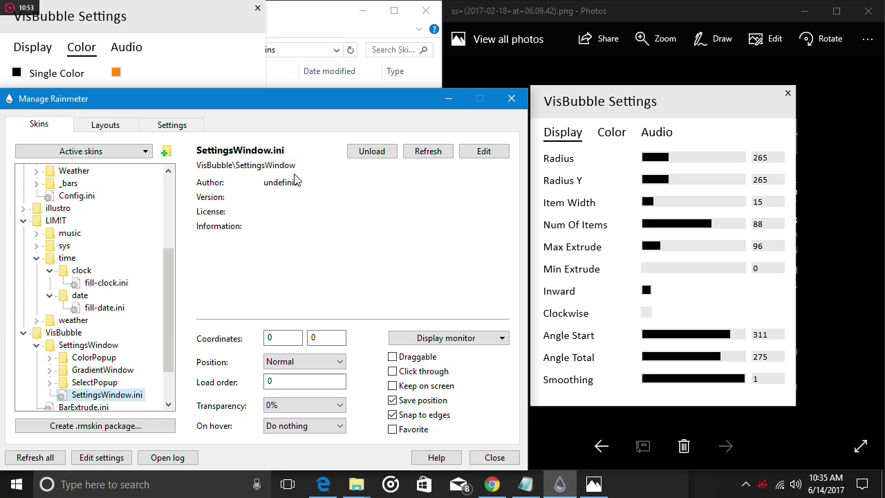
{"action": "left_click", "coordinate": [257, 9]}
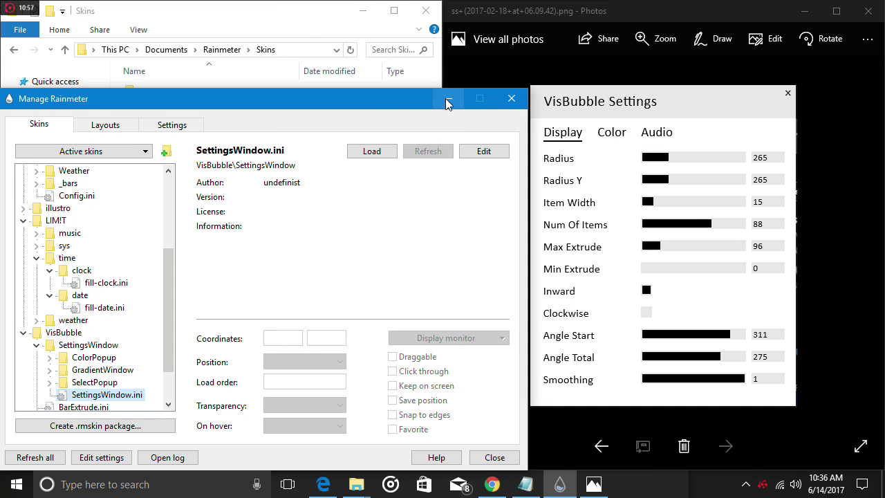
Step: Minimize Manage Rainmeter and the Skins folder, and close the rain meter folder window to uncover the visualizer
{"action": "left_click", "coordinate": [447, 103]}
{"action": "left_click", "coordinate": [362, 11]}
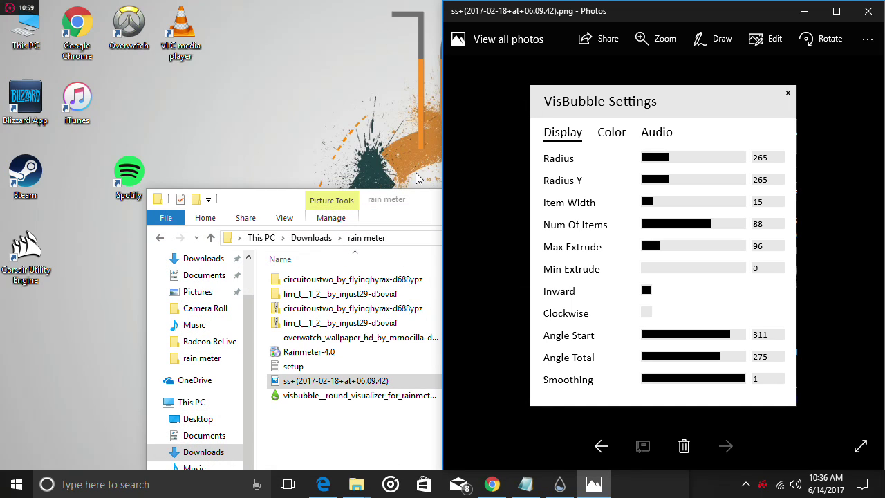
{"action": "left_click_drag", "start_coordinate": [413, 206], "coordinate": [322, 252]}
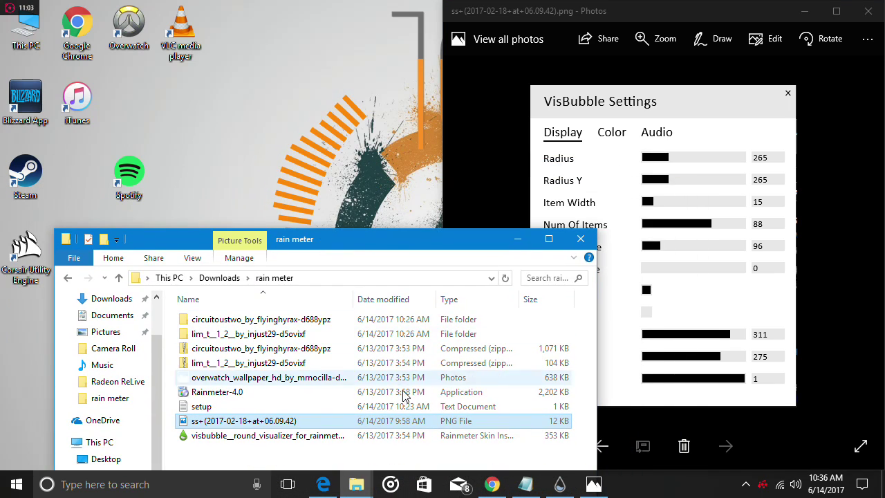
{"action": "left_click", "coordinate": [580, 239]}
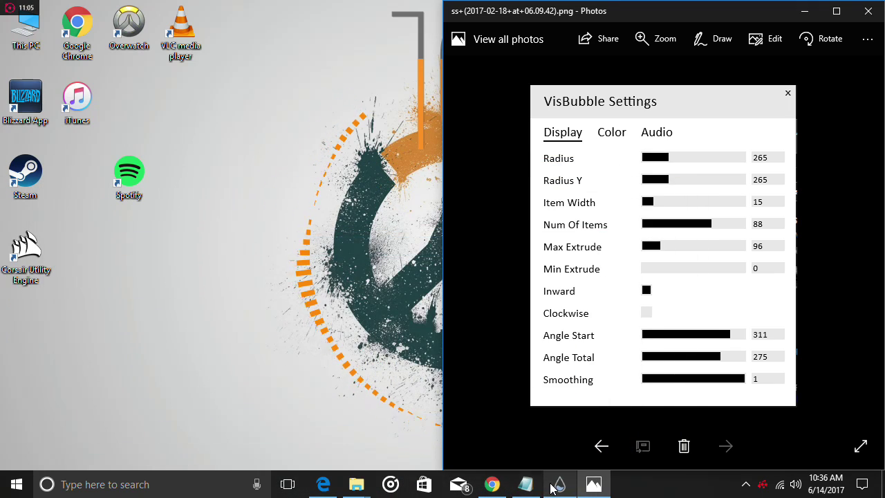
Step: Reopen the VisBubble settings to turn on Inward, and clear the settings, Manage Rainmeter and reference image off the desktop
{"action": "left_click", "coordinate": [553, 486]}
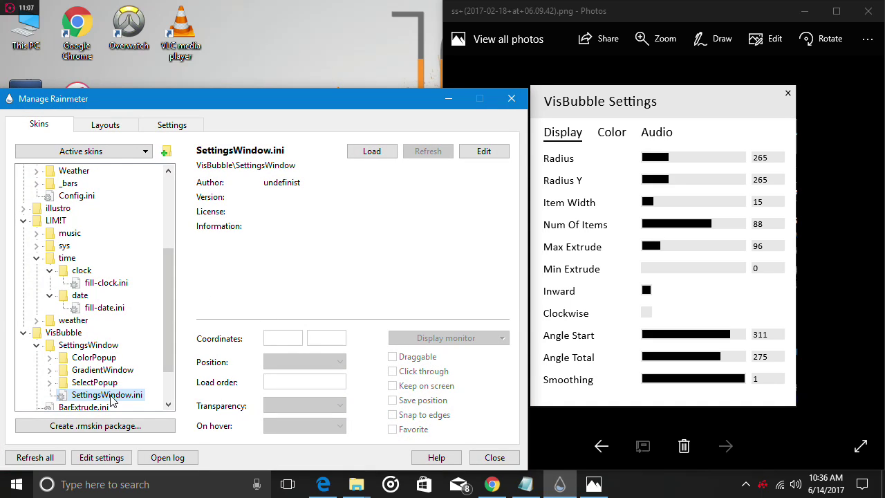
{"action": "double_click", "coordinate": [111, 401]}
{"action": "left_click", "coordinate": [43, 57]}
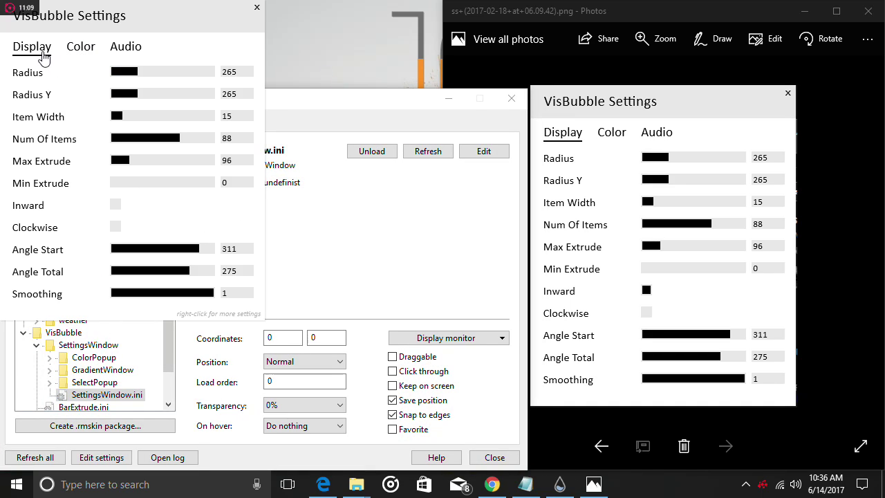
{"action": "left_click", "coordinate": [115, 204]}
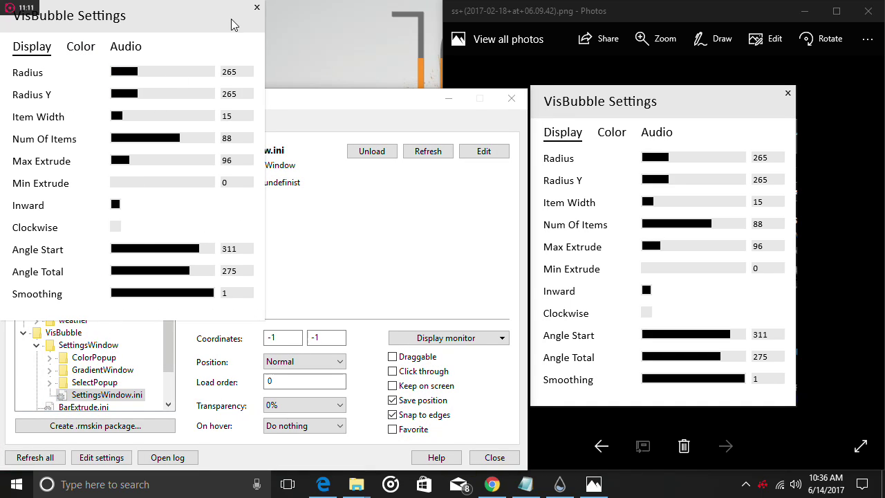
{"action": "left_click", "coordinate": [256, 8]}
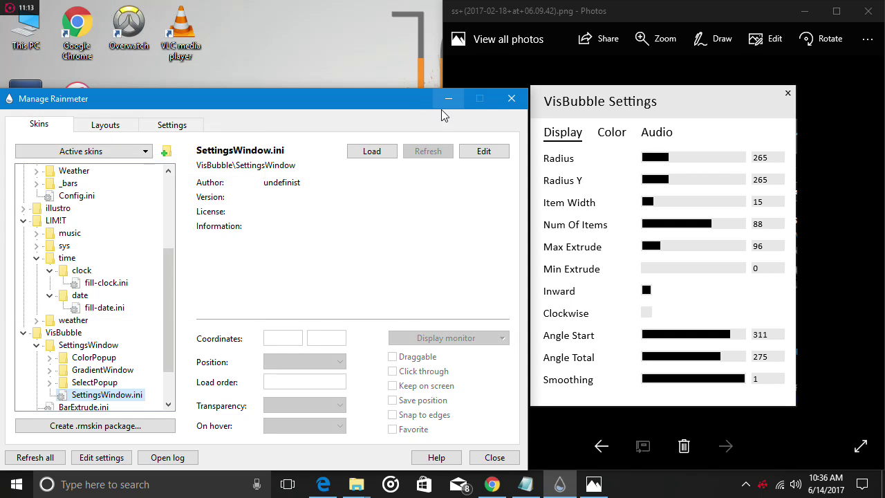
{"action": "left_click", "coordinate": [511, 99]}
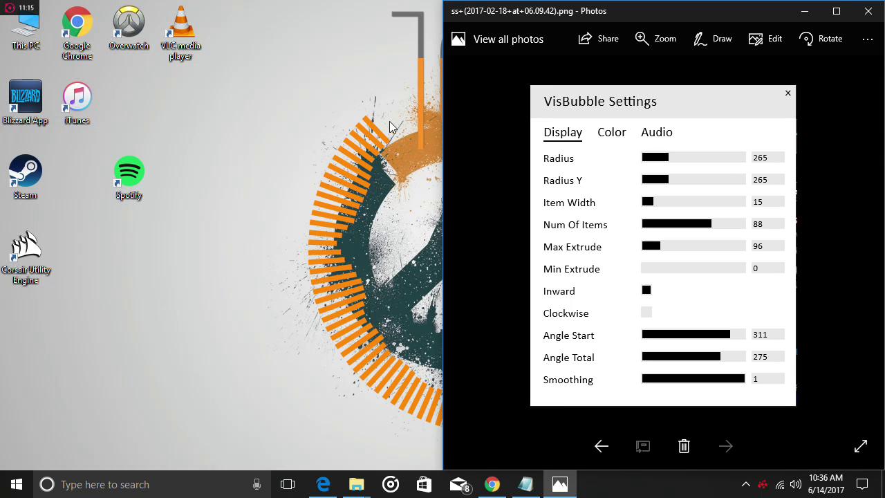
{"action": "left_click", "coordinate": [806, 12]}
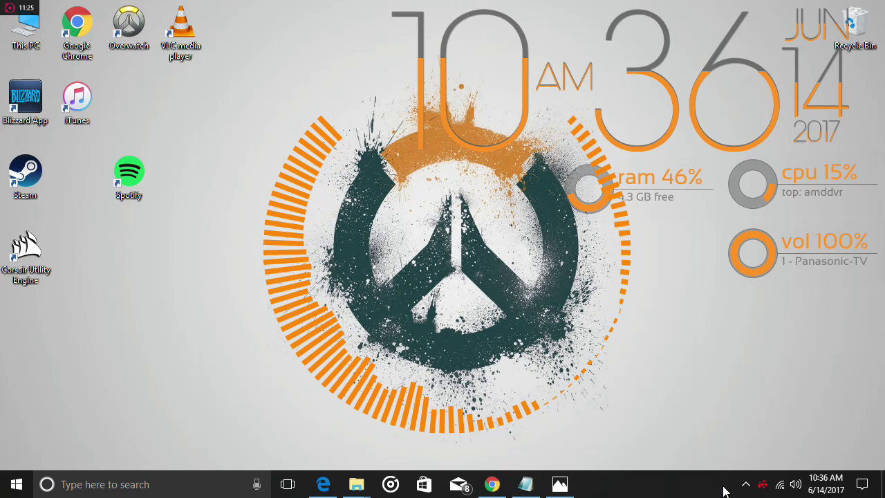
Step: Reopen the VisBubble settings from Manage Rainmeter to review the display, color and audio options, and close both windows
{"action": "left_click", "coordinate": [745, 484]}
{"action": "left_click", "coordinate": [773, 455]}
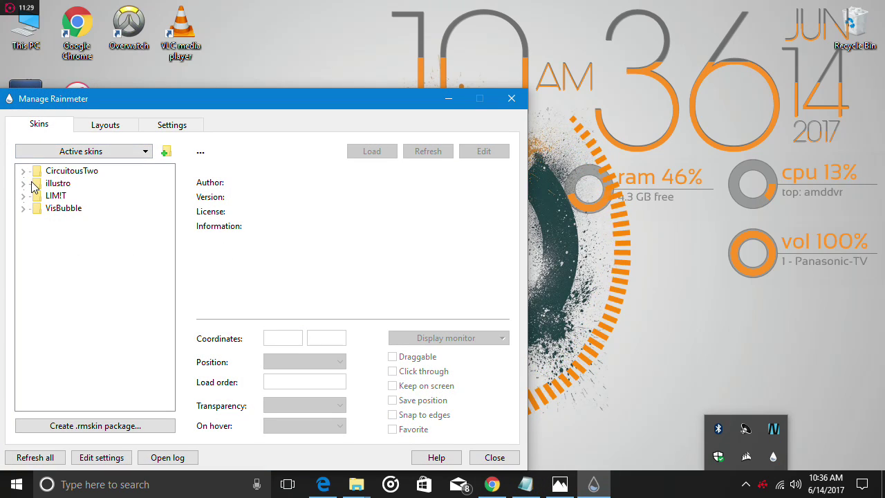
{"action": "left_click", "coordinate": [23, 208]}
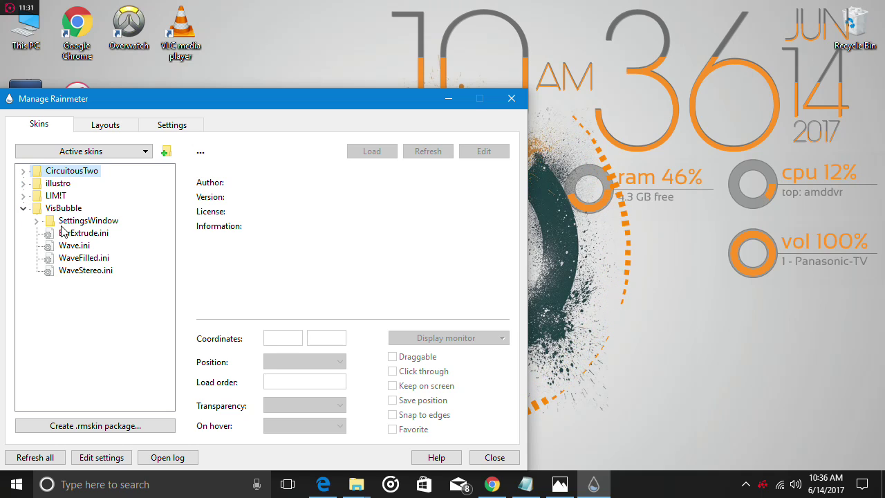
{"action": "left_click", "coordinate": [36, 221]}
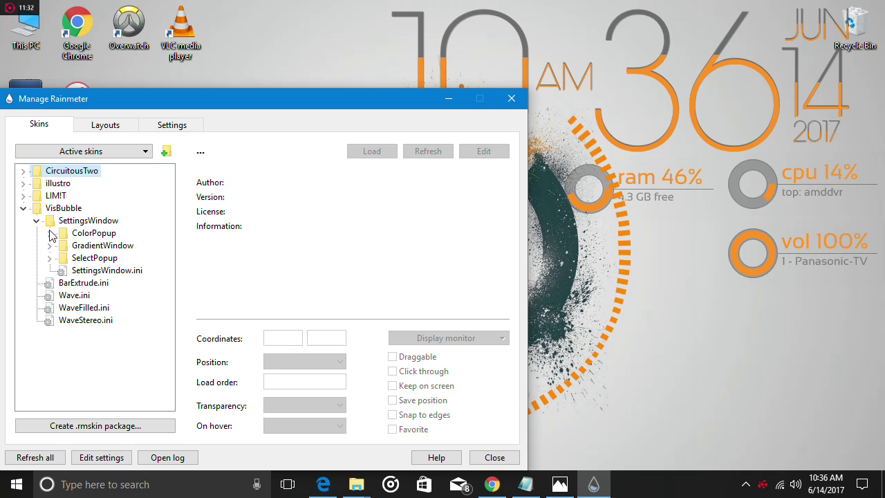
{"action": "double_click", "coordinate": [89, 271]}
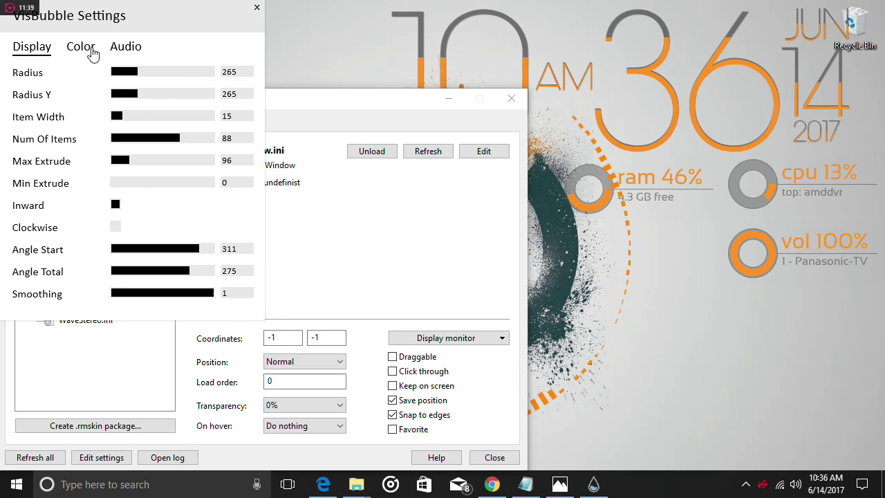
{"action": "right_click", "coordinate": [90, 48]}
{"action": "left_click", "coordinate": [87, 49]}
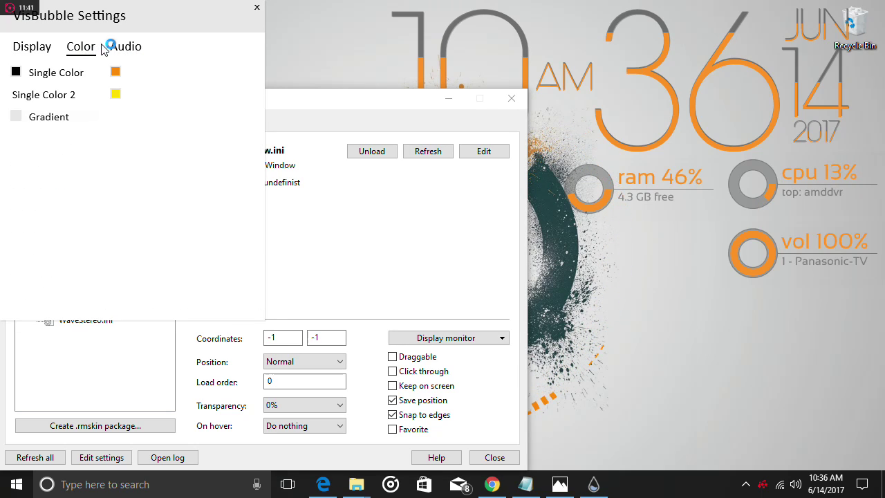
{"action": "left_click", "coordinate": [121, 53]}
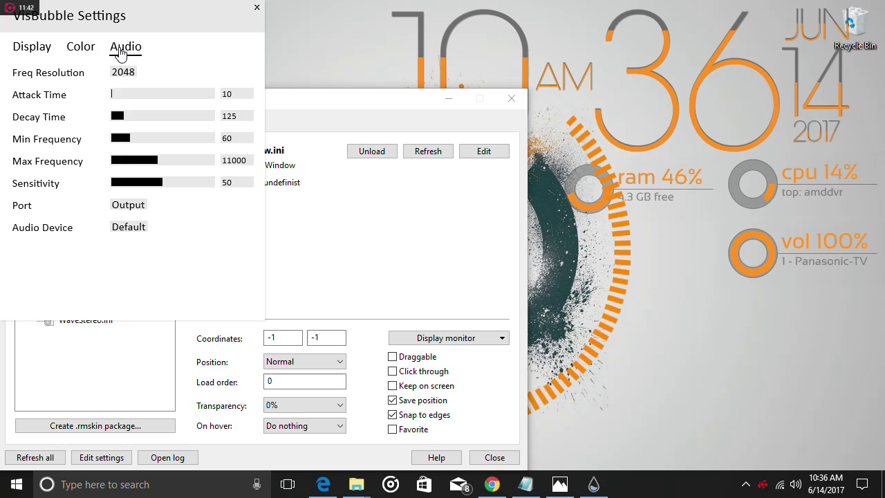
{"action": "left_click", "coordinate": [258, 8]}
{"action": "left_click_drag", "start_coordinate": [275, 98], "coordinate": [280, 182]}
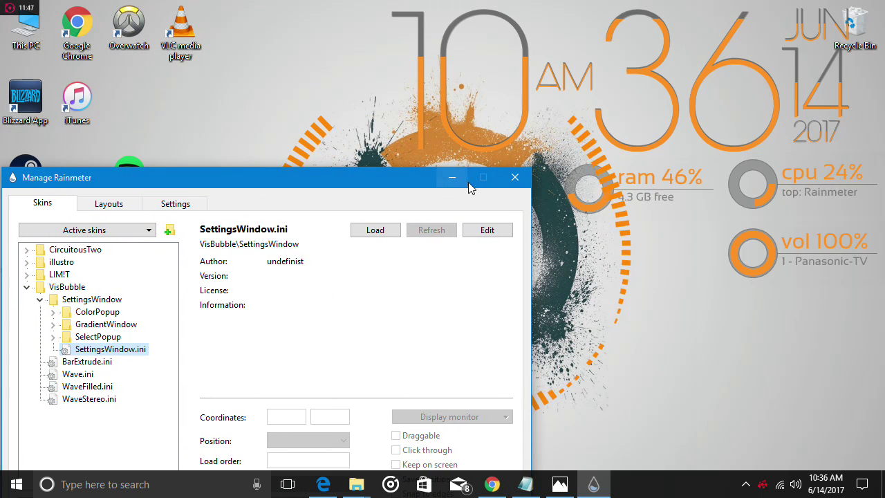
{"action": "left_click", "coordinate": [516, 178]}
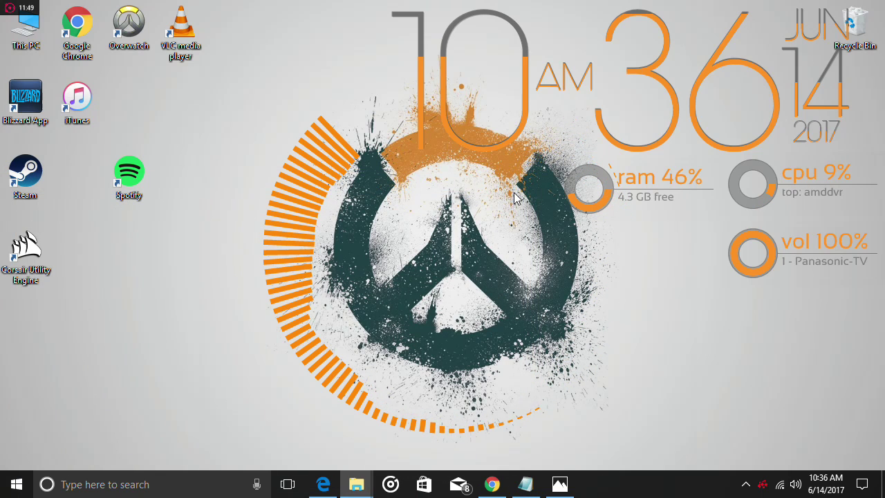
Step: Add the line "it does not fit on my tv but if you use a monitor it will work fine" to the setup note
{"action": "left_click", "coordinate": [525, 484]}
{"action": "left_click", "coordinate": [699, 342]}
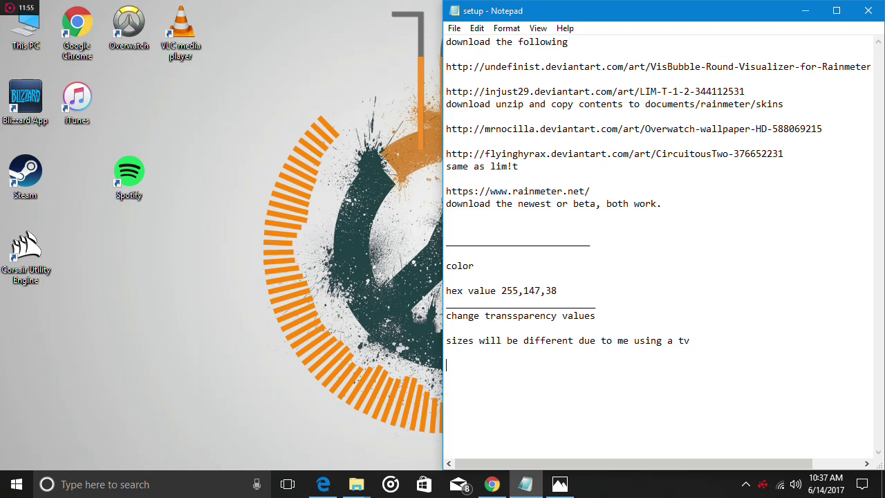
{"action": "type", "text": "it does "}
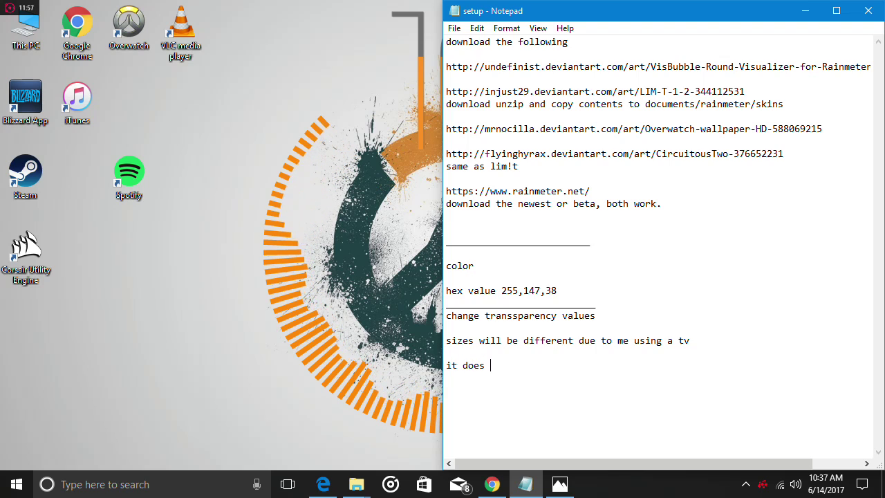
{"action": "type", "text": "not fit on my tv but if you use a monitor it will work fi"}
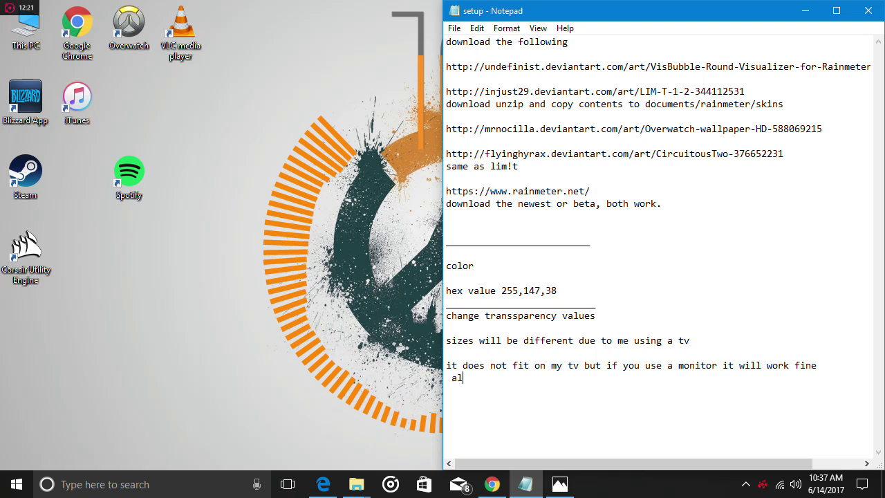
Step: Add a second line "align everything then open rain meter" to the setup note, and minimize Notepad
{"action": "type", "text": "n"}
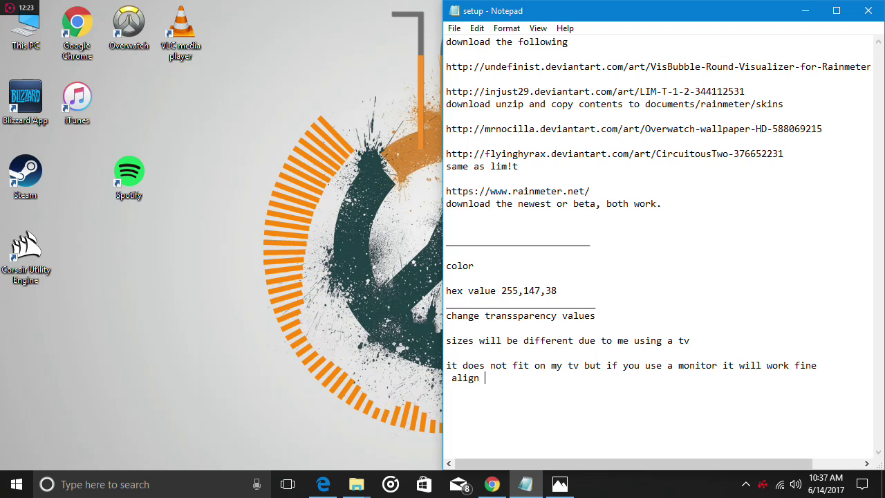
{"action": "type", "text": " every"}
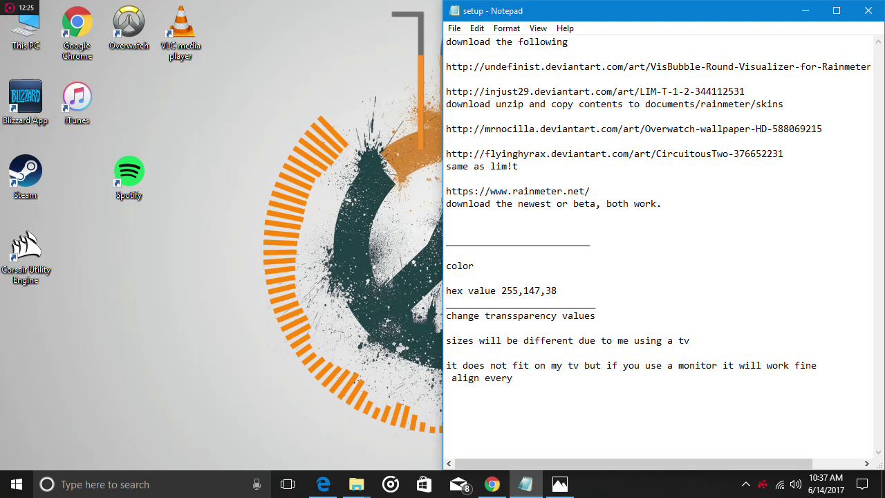
{"action": "type", "text": "thing"}
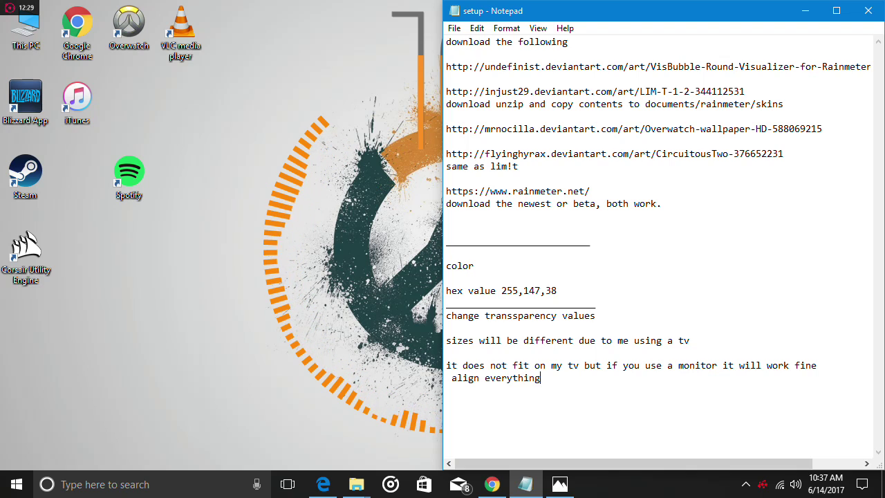
{"action": "type", "text": " then open rain meter"}
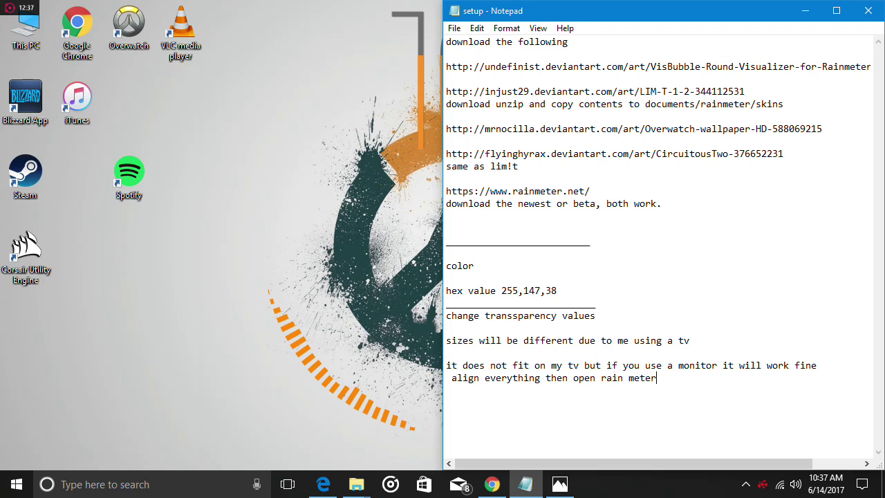
{"action": "left_click", "coordinate": [805, 11]}
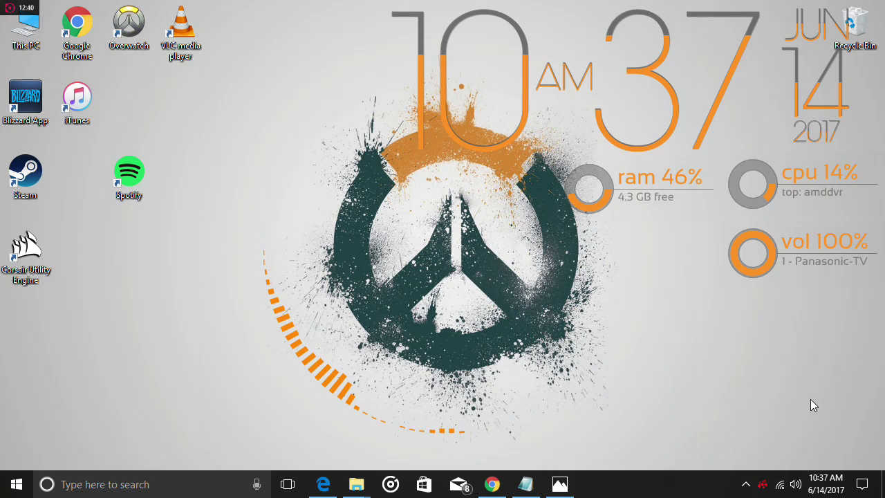
Step: Open Manage Rainmeter, move its window fully into view, and expand the LIM!T folder in the skin list
{"action": "left_click", "coordinate": [746, 485]}
{"action": "double_click", "coordinate": [780, 455]}
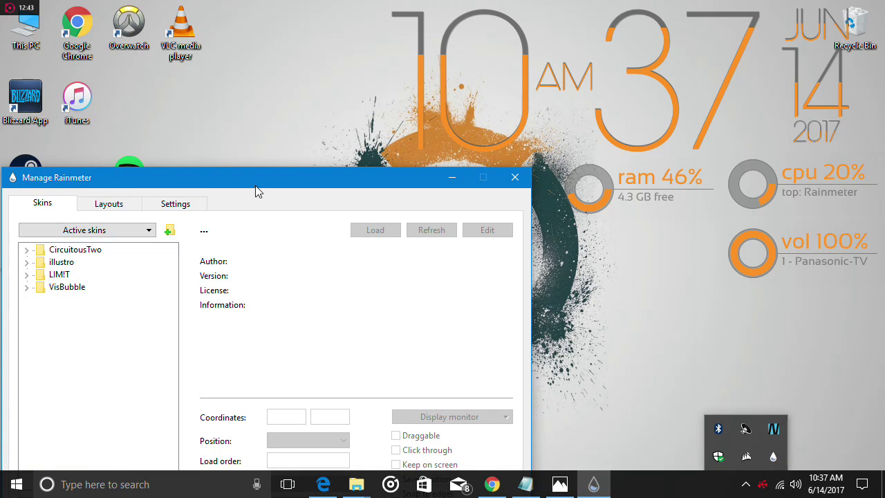
{"action": "left_click_drag", "start_coordinate": [204, 186], "coordinate": [317, 97]}
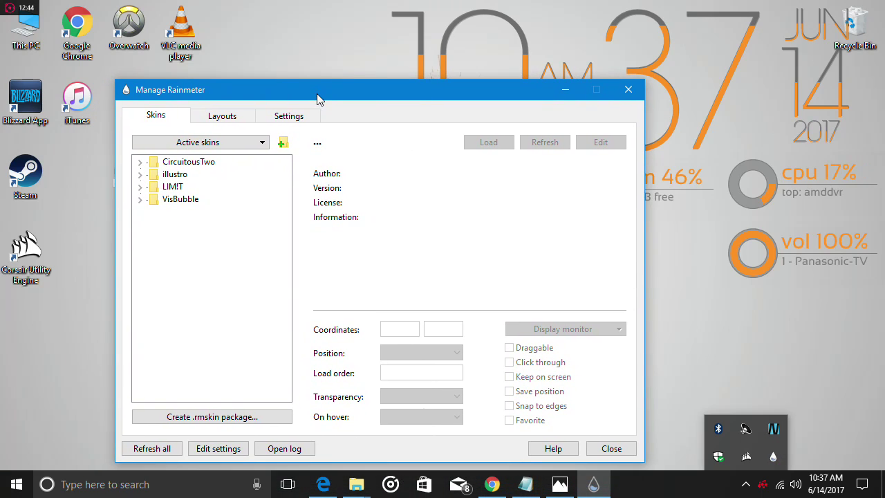
{"action": "left_click", "coordinate": [140, 186]}
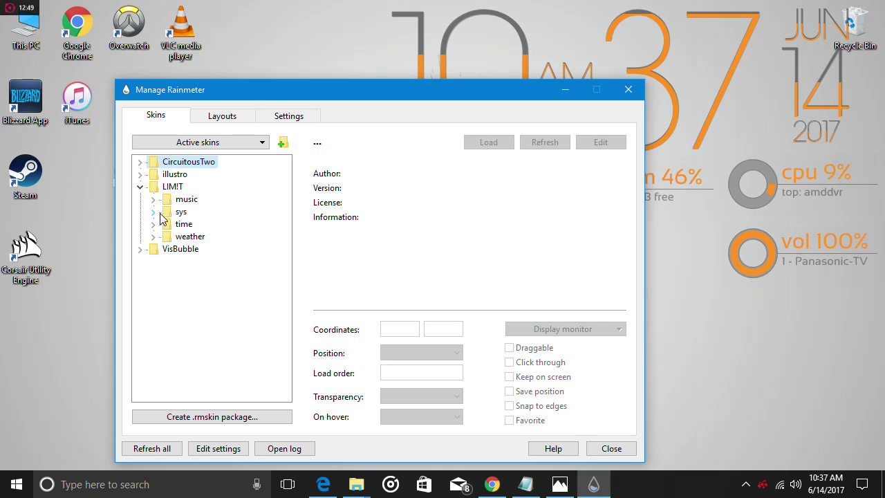
Step: Turn off Draggable for the LIM!T clock skin and set its position to On desktop
{"action": "right_click", "coordinate": [727, 75]}
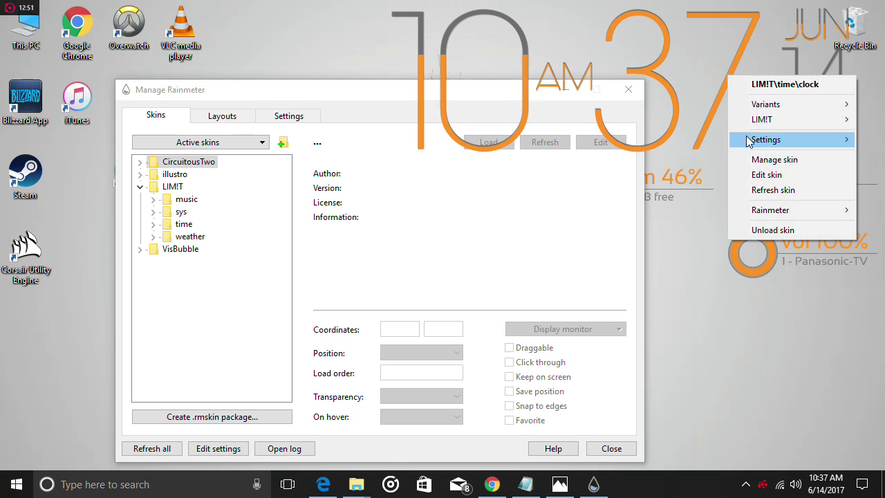
{"action": "mouse_move", "coordinate": [760, 142]}
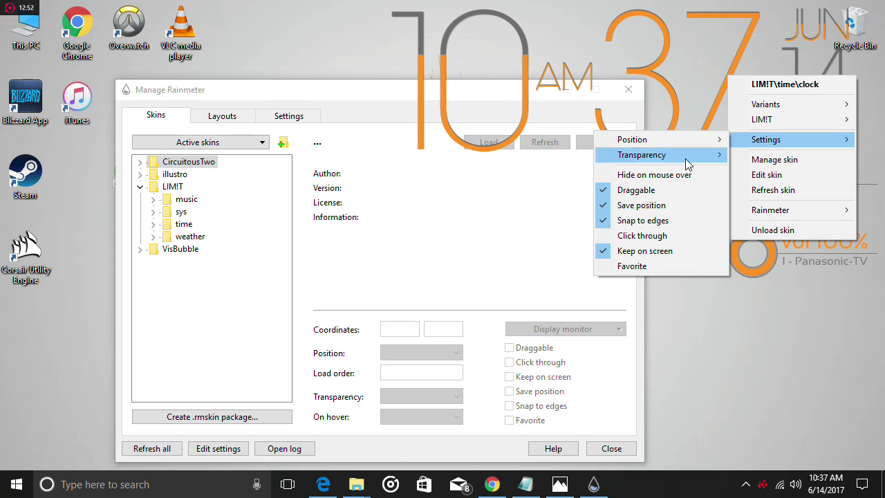
{"action": "left_click", "coordinate": [645, 190]}
{"action": "right_click", "coordinate": [742, 72]}
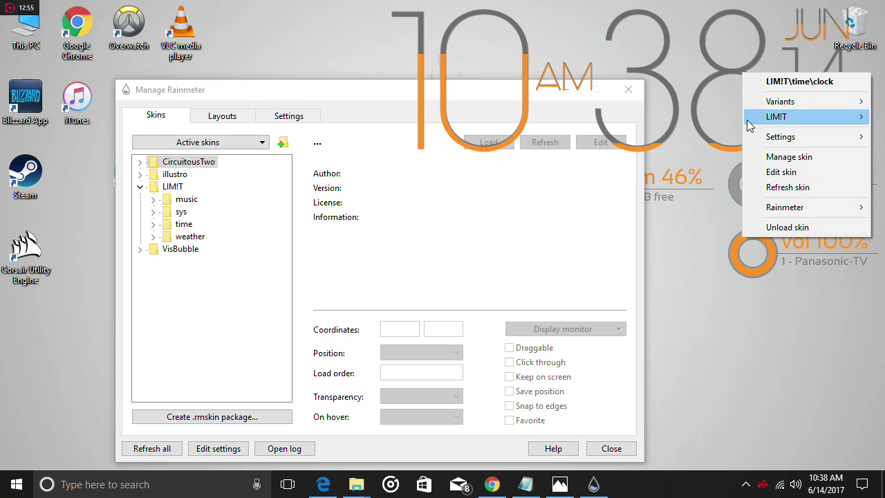
{"action": "mouse_move", "coordinate": [766, 138]}
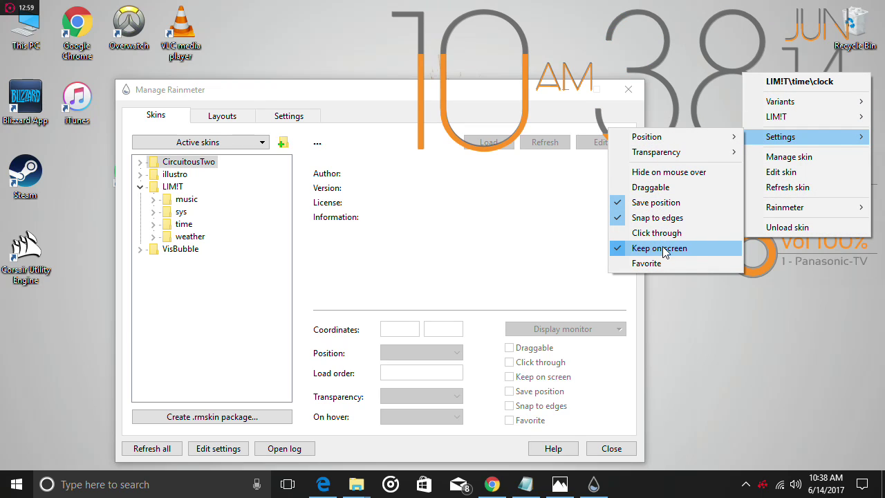
{"action": "mouse_move", "coordinate": [668, 142]}
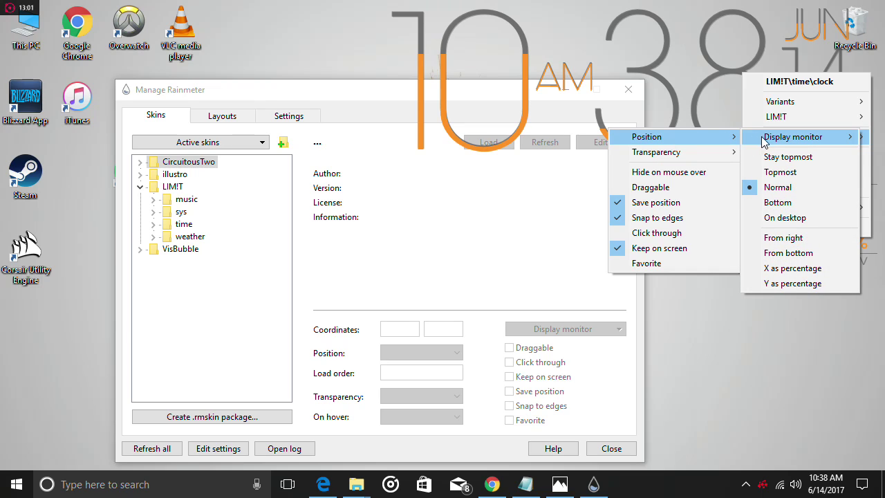
{"action": "left_click", "coordinate": [786, 220]}
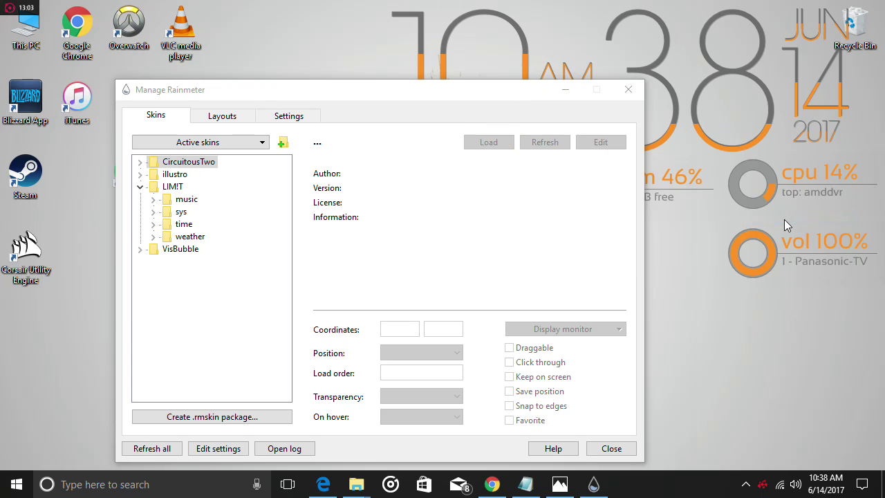
Step: Set the LIM!T date skin's position to On desktop and turn off its Draggable option
{"action": "right_click", "coordinate": [823, 97]}
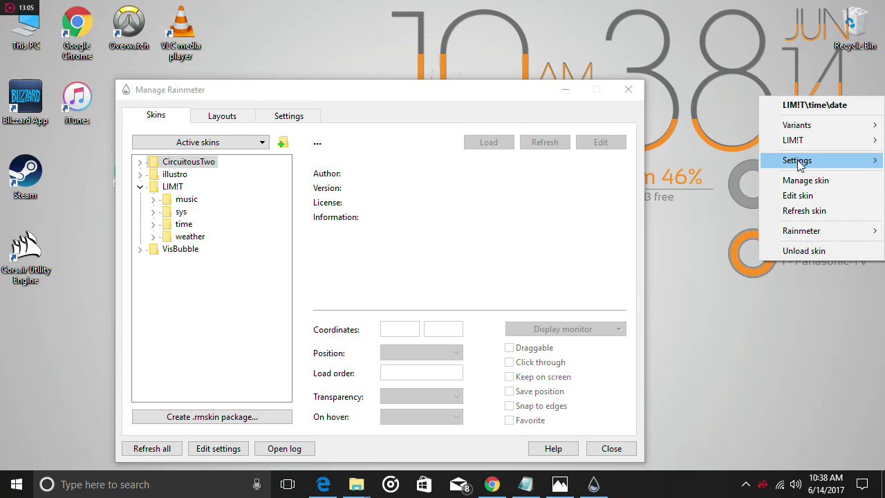
{"action": "mouse_move", "coordinate": [799, 164]}
{"action": "mouse_move", "coordinate": [709, 161]}
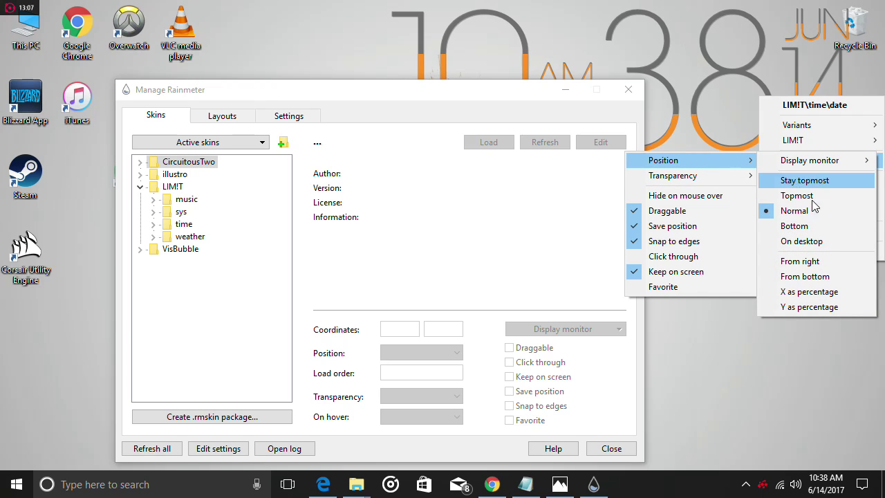
{"action": "left_click", "coordinate": [816, 242]}
{"action": "right_click", "coordinate": [797, 102]}
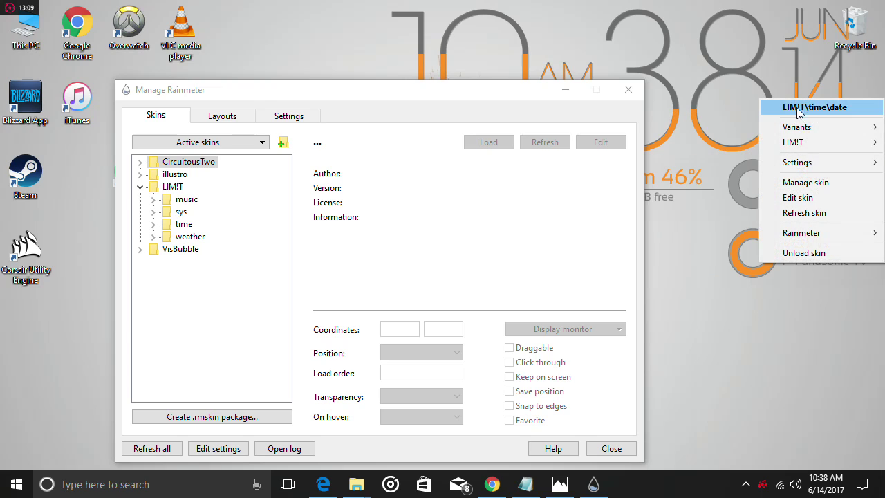
{"action": "mouse_move", "coordinate": [808, 163]}
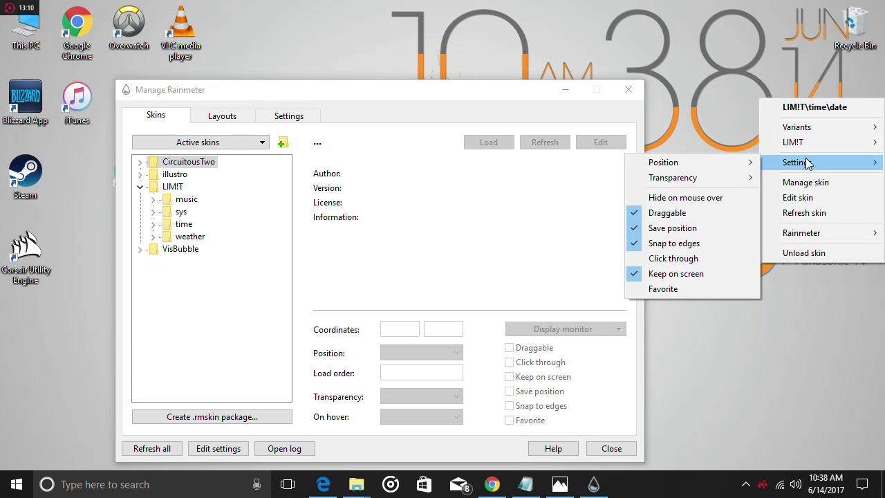
{"action": "left_click", "coordinate": [685, 216]}
Step: Turn off Draggable for the CircuitousTwo Processor skin and set its position to On desktop
{"action": "right_click", "coordinate": [770, 173]}
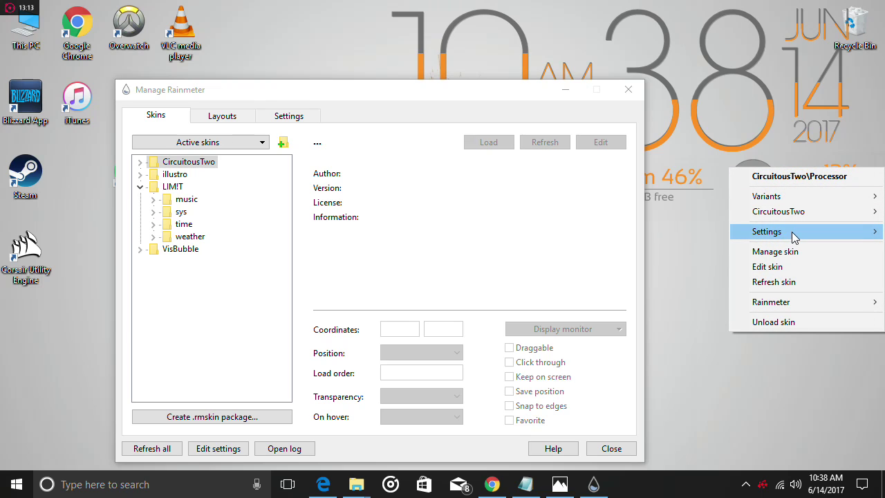
{"action": "mouse_move", "coordinate": [793, 234]}
{"action": "left_click", "coordinate": [640, 283]}
{"action": "right_click", "coordinate": [775, 174]}
{"action": "mouse_move", "coordinate": [785, 233]}
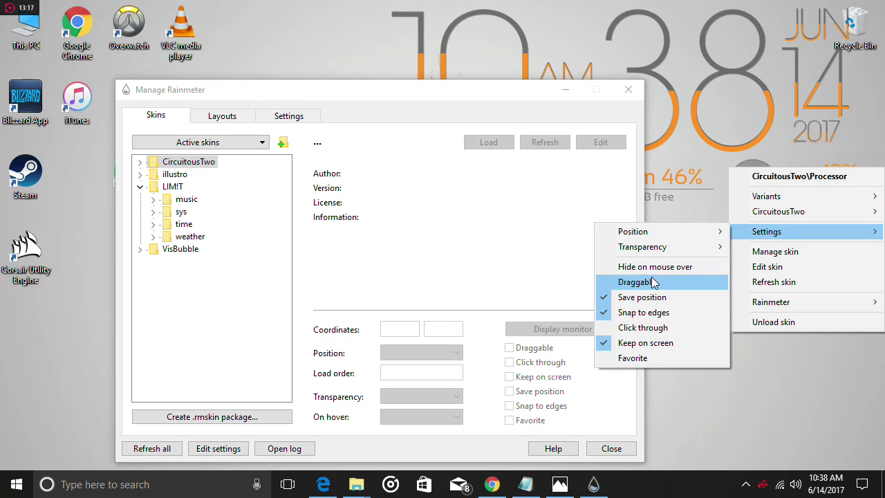
{"action": "mouse_move", "coordinate": [652, 249]}
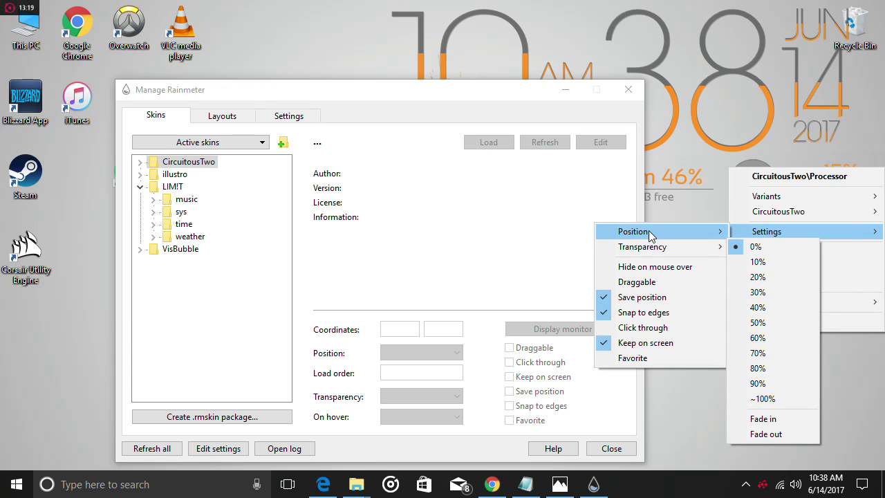
{"action": "mouse_move", "coordinate": [721, 231]}
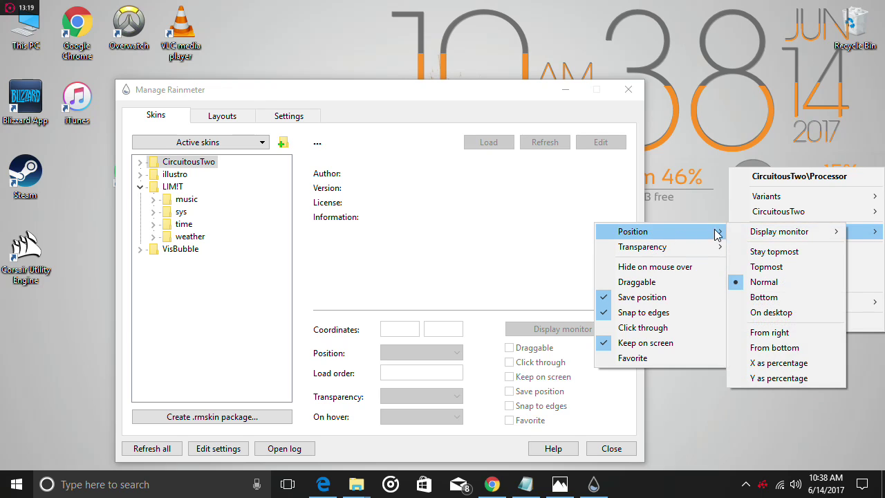
{"action": "left_click", "coordinate": [784, 312]}
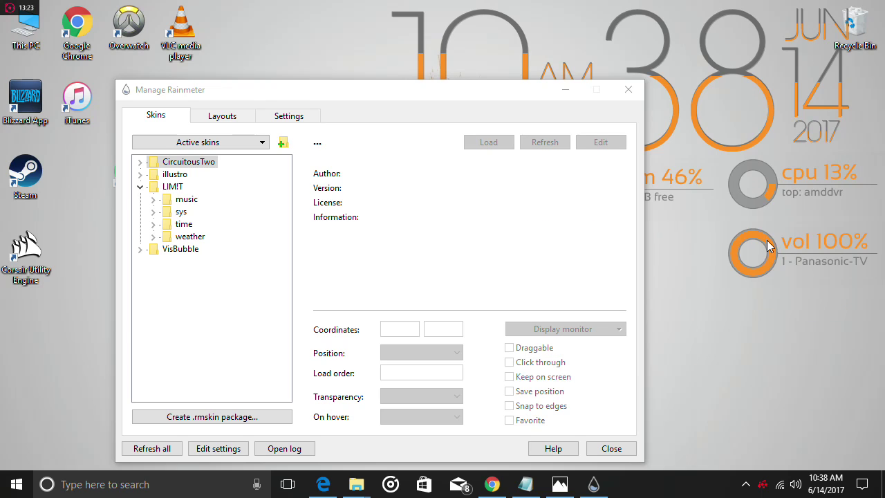
Step: Set the CircuitousTwo Volume skin's position to On desktop and turn off its Draggable option
{"action": "right_click", "coordinate": [769, 247]}
{"action": "mouse_move", "coordinate": [783, 309]}
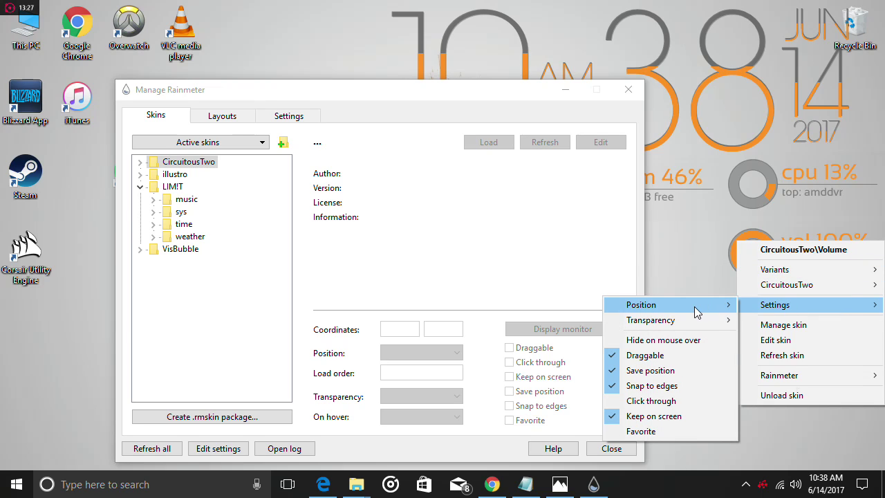
{"action": "mouse_move", "coordinate": [698, 311]}
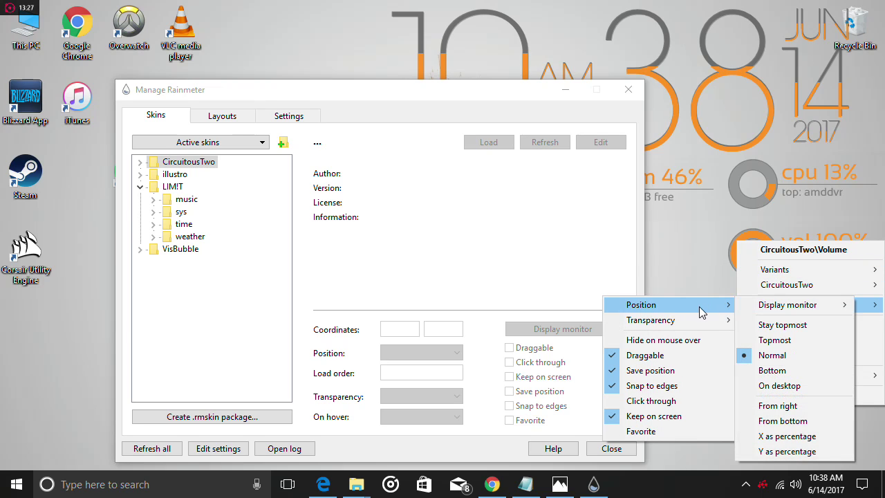
{"action": "left_click", "coordinate": [786, 386]}
{"action": "right_click", "coordinate": [780, 260]}
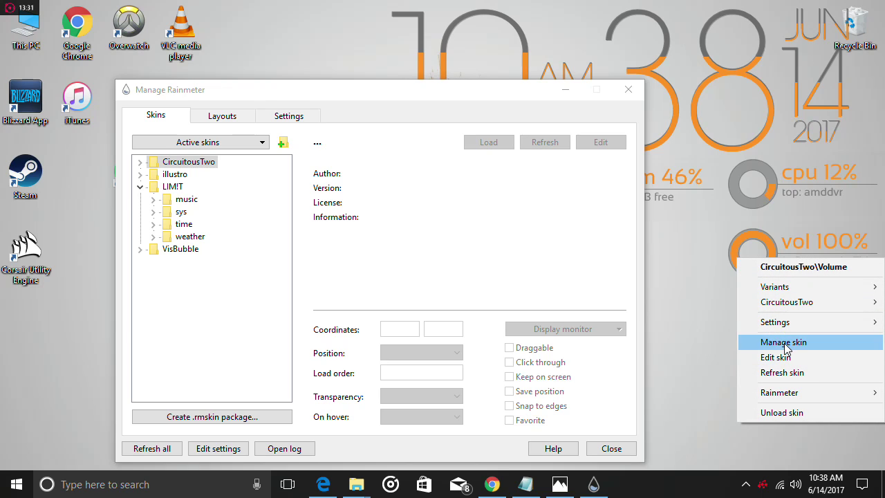
{"action": "mouse_move", "coordinate": [791, 329]}
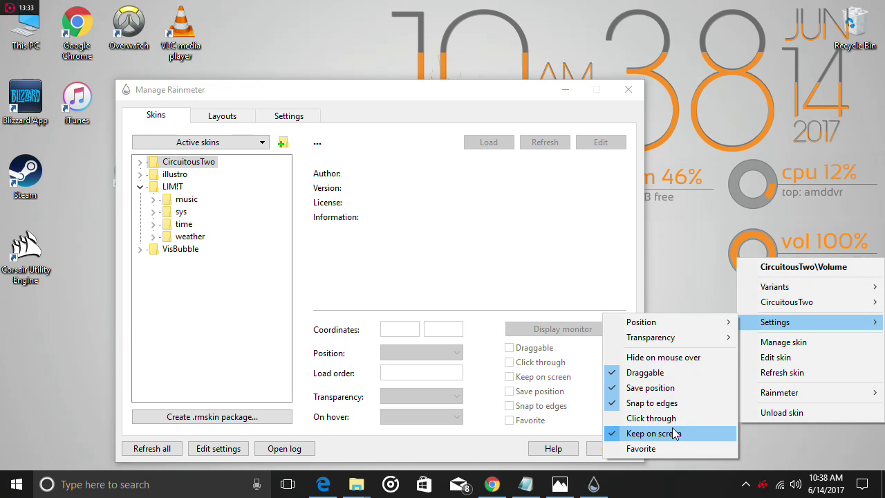
{"action": "left_click", "coordinate": [674, 371]}
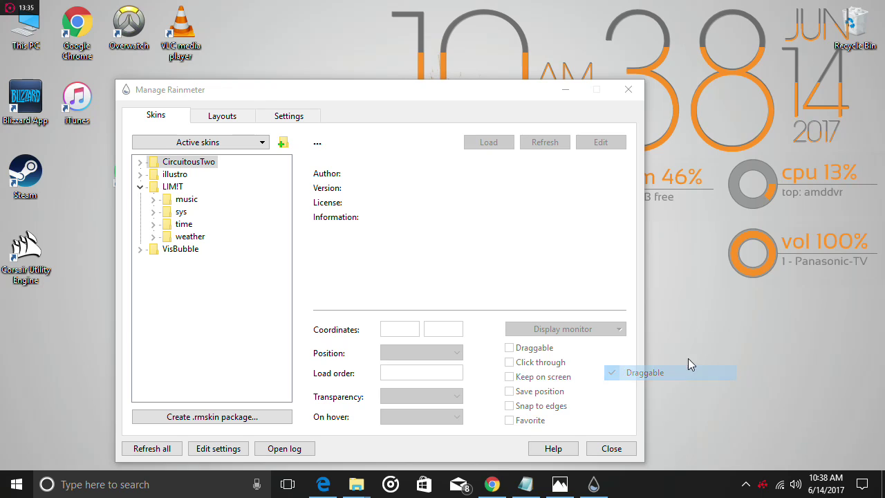
Step: Try out different volume levels on the CircuitousTwo volume ring, and return the system volume to 100
{"action": "left_click", "coordinate": [753, 272]}
{"action": "left_click", "coordinate": [742, 241]}
{"action": "left_click", "coordinate": [751, 235]}
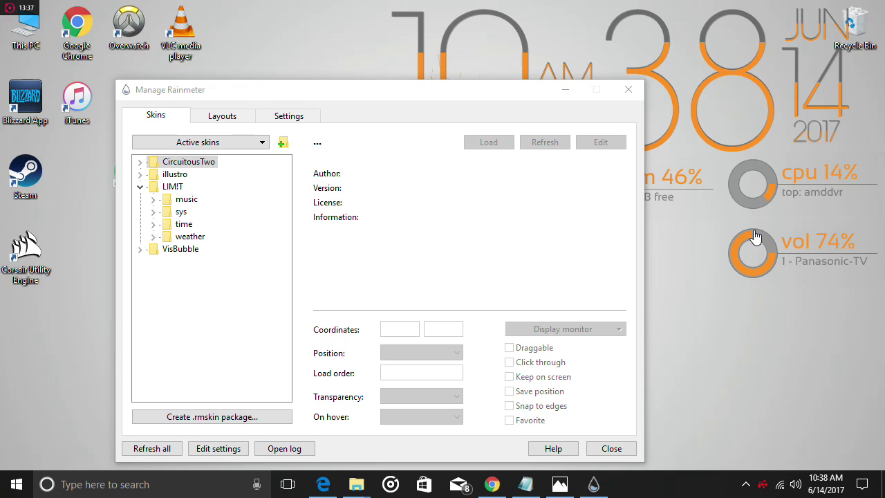
{"action": "left_click", "coordinate": [776, 254]}
{"action": "left_click", "coordinate": [776, 257]}
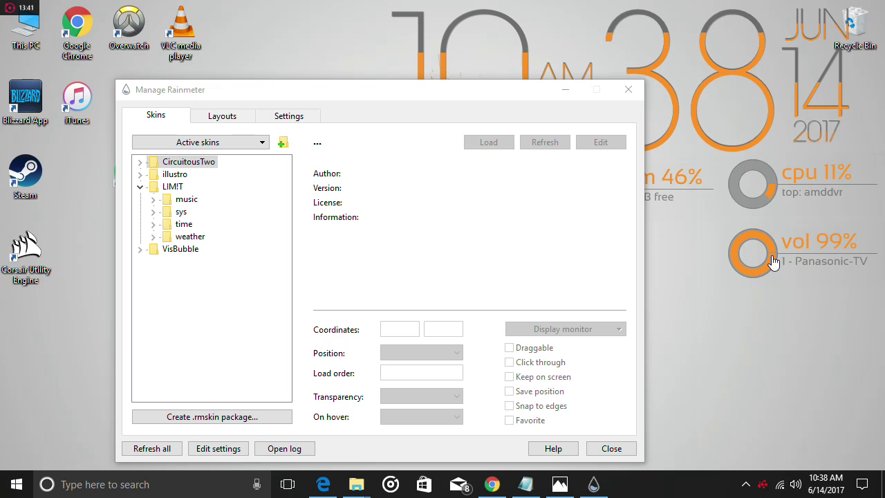
{"action": "key", "text": "XF86AudioRaiseVolume"}
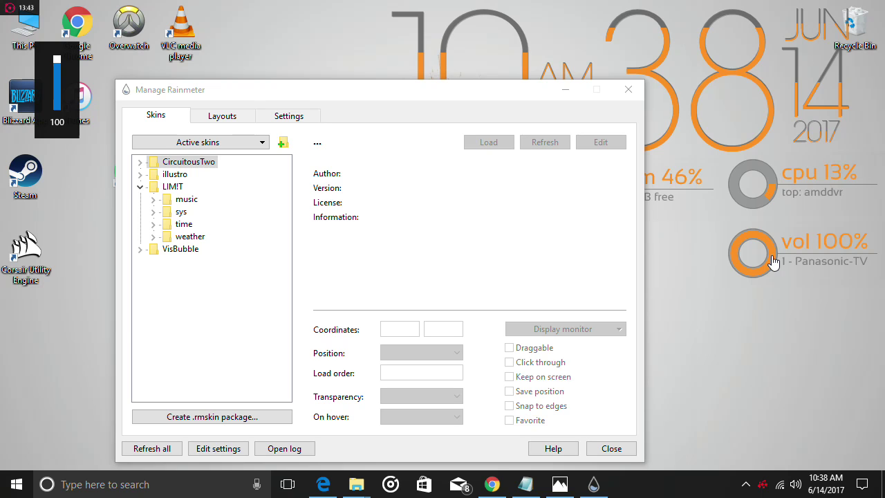
Step: Minimize the Manage Rainmeter window and turn off the Draggable option of the CircuitousTwo RAM skin
{"action": "left_click", "coordinate": [563, 90]}
{"action": "right_click", "coordinate": [631, 187]}
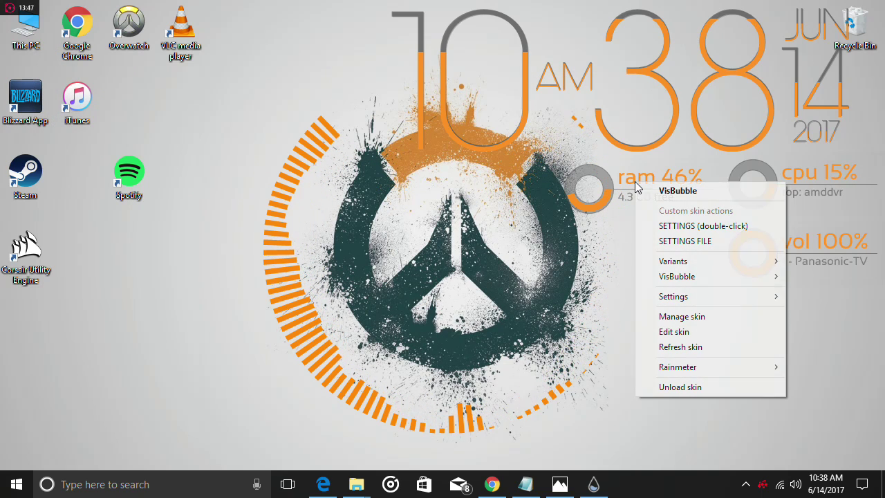
{"action": "right_click", "coordinate": [690, 176]}
{"action": "right_click", "coordinate": [697, 176]}
{"action": "right_click", "coordinate": [697, 177]}
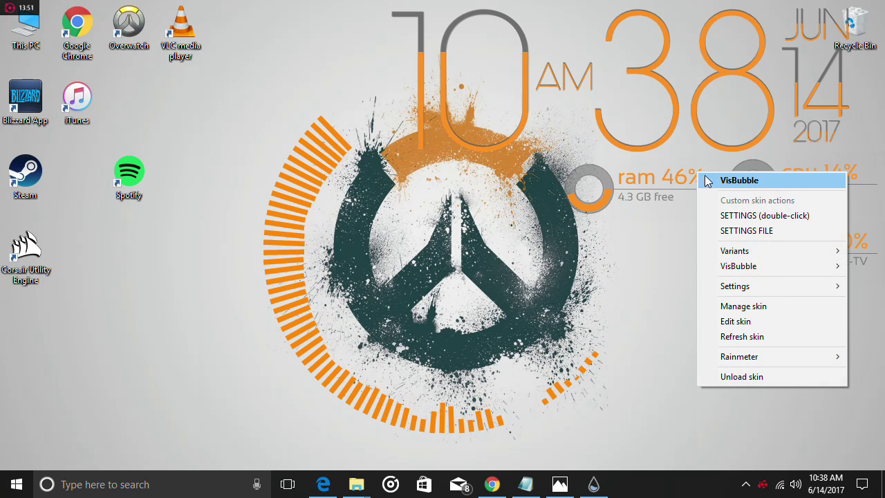
{"action": "right_click", "coordinate": [685, 196]}
{"action": "right_click", "coordinate": [685, 196]}
{"action": "right_click", "coordinate": [712, 189]}
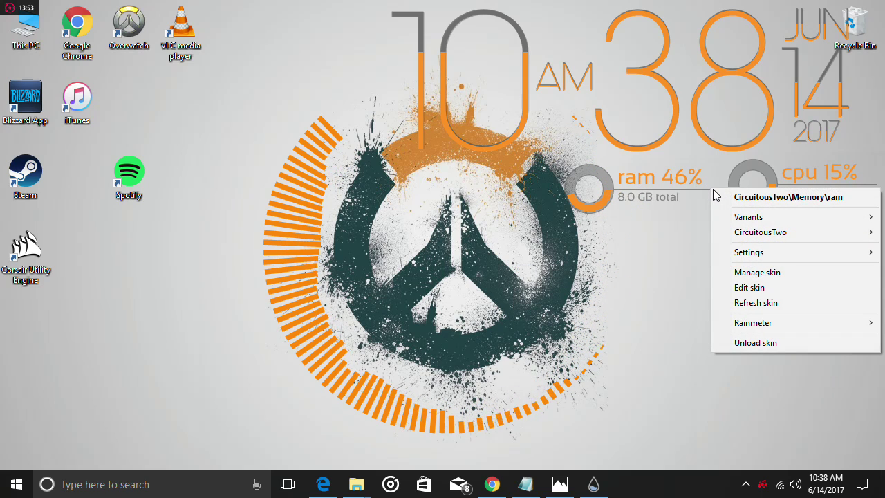
{"action": "mouse_move", "coordinate": [789, 219]}
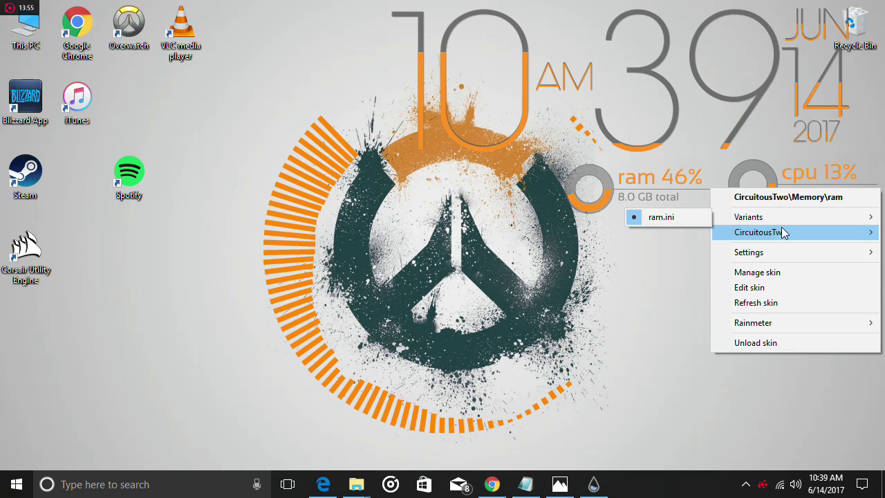
{"action": "mouse_move", "coordinate": [779, 253]}
{"action": "left_click", "coordinate": [629, 293]}
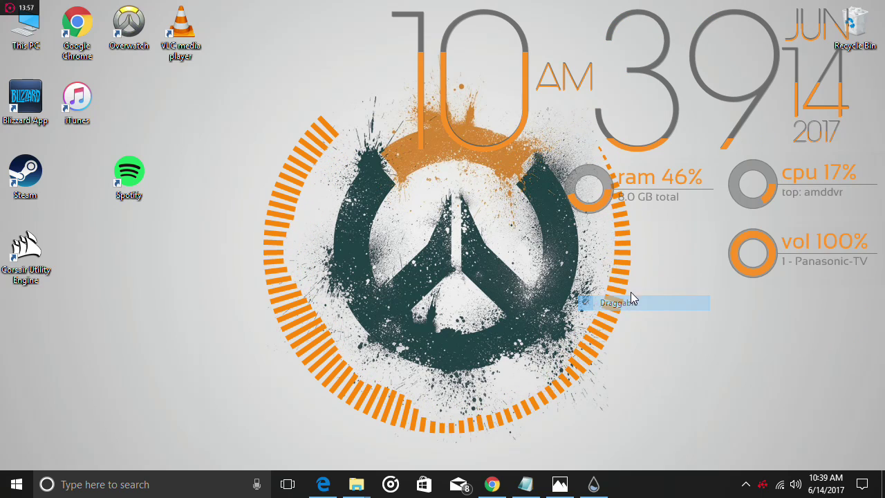
Step: Set the CircuitousTwo RAM skin's position to On desktop
{"action": "right_click", "coordinate": [715, 189]}
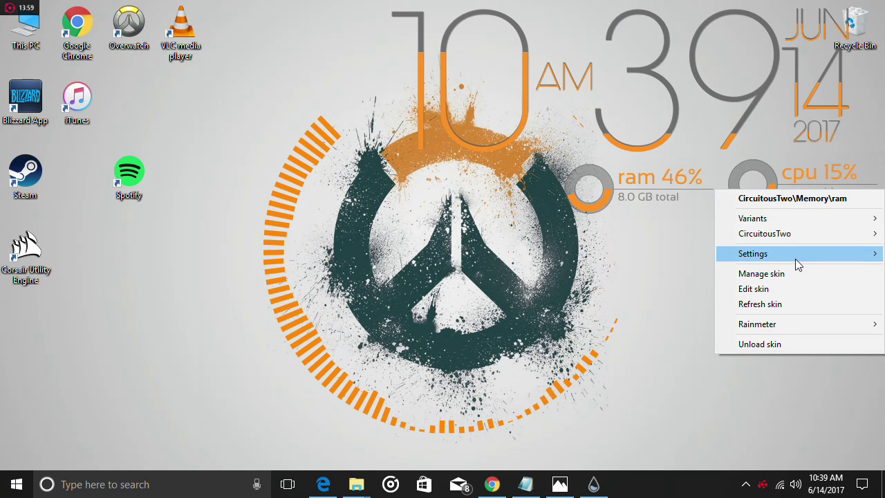
{"action": "mouse_move", "coordinate": [754, 253]}
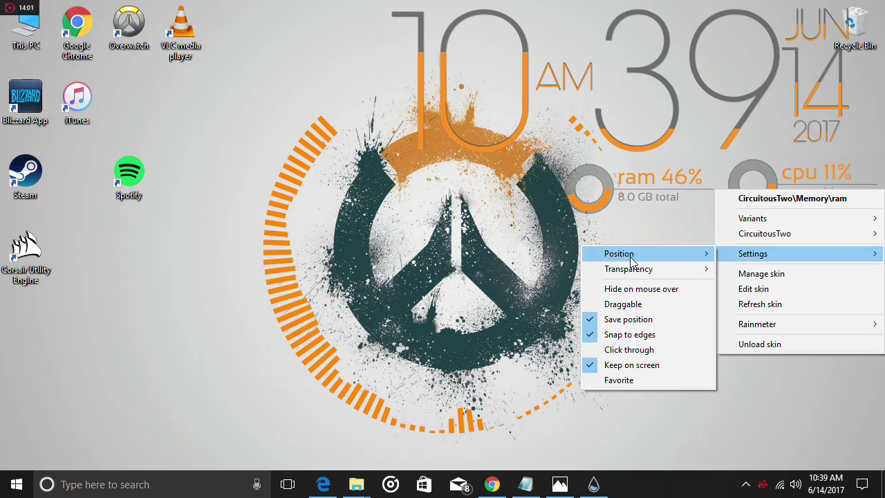
{"action": "mouse_move", "coordinate": [681, 254]}
{"action": "left_click", "coordinate": [765, 336]}
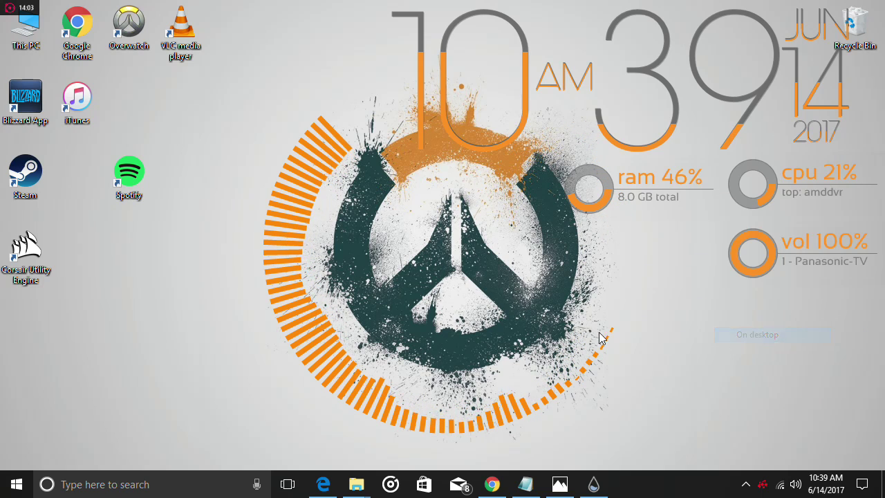
Step: Set the VisBubble visualizer skin's position to On desktop and turn off its Draggable option
{"action": "right_click", "coordinate": [467, 431]}
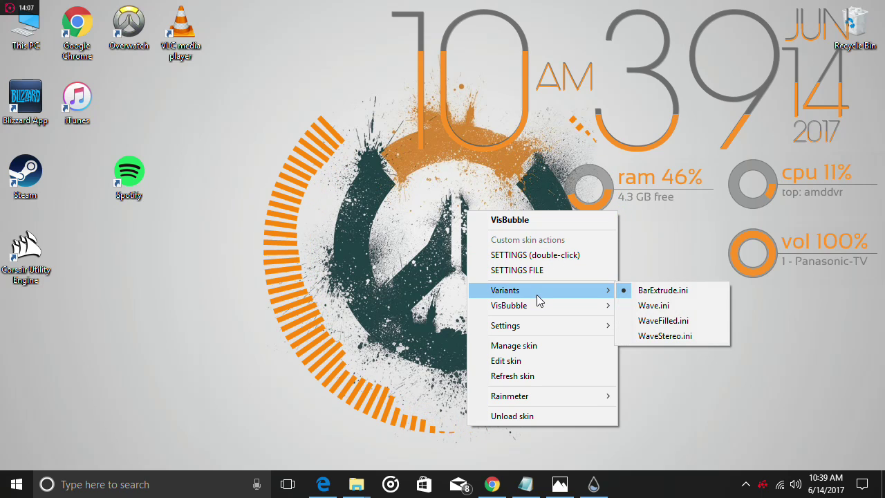
{"action": "mouse_move", "coordinate": [594, 326]}
{"action": "mouse_move", "coordinate": [696, 326]}
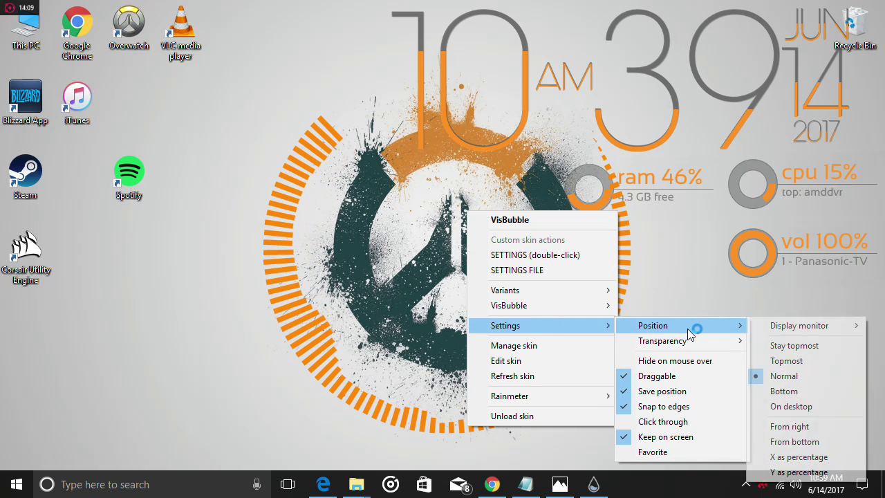
{"action": "left_click", "coordinate": [792, 406]}
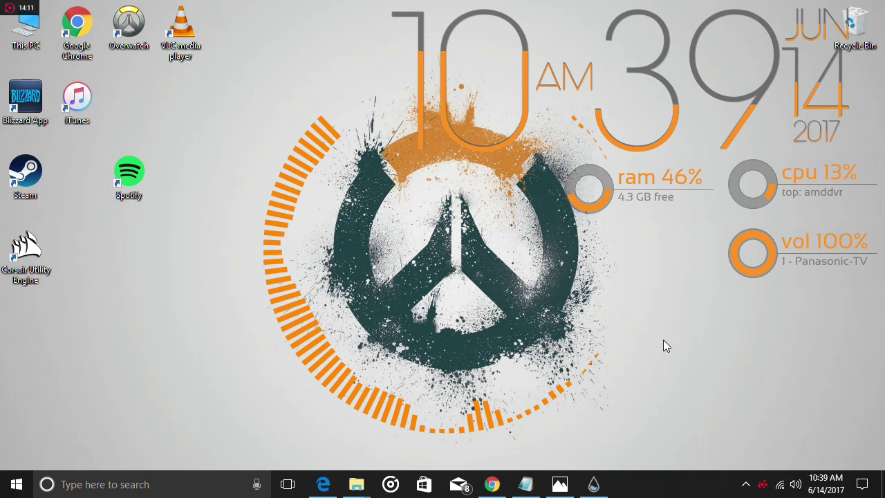
{"action": "right_click", "coordinate": [595, 327]}
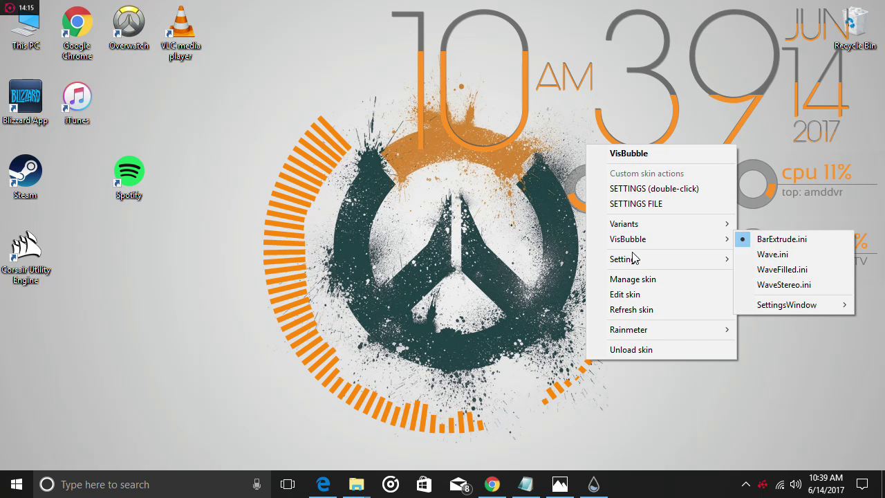
{"action": "mouse_move", "coordinate": [658, 261]}
{"action": "left_click", "coordinate": [796, 310]}
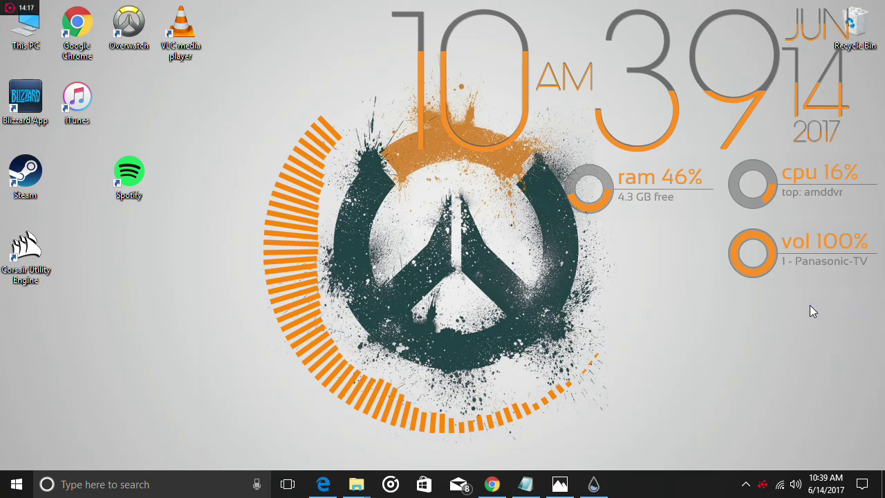
Step: Restore the Manage Rainmeter window and switch to the setup notes in Notepad
{"action": "left_click", "coordinate": [594, 484]}
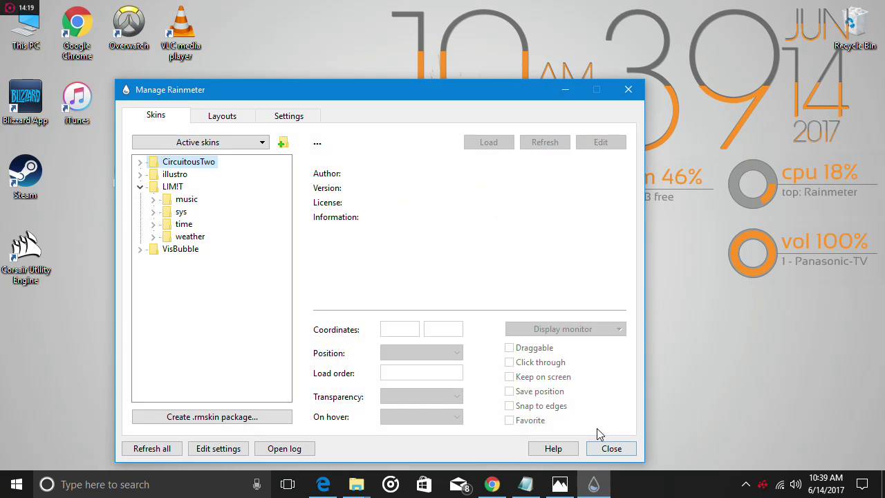
{"action": "left_click", "coordinate": [526, 484]}
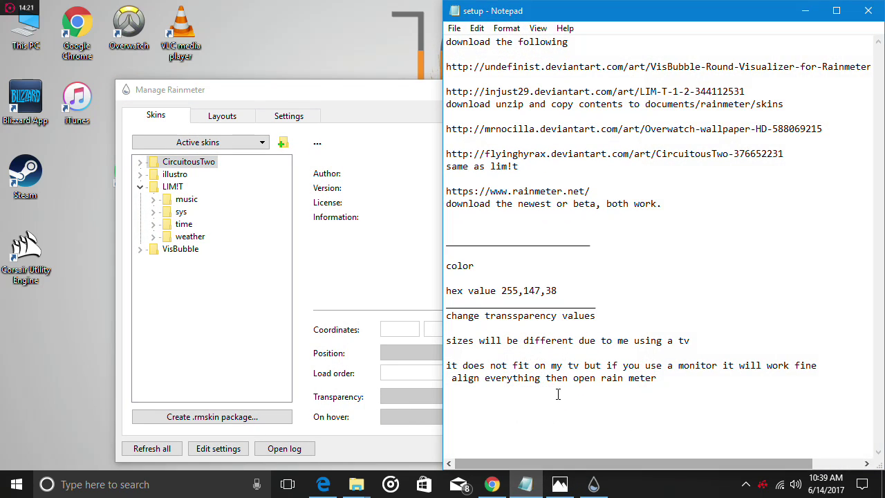